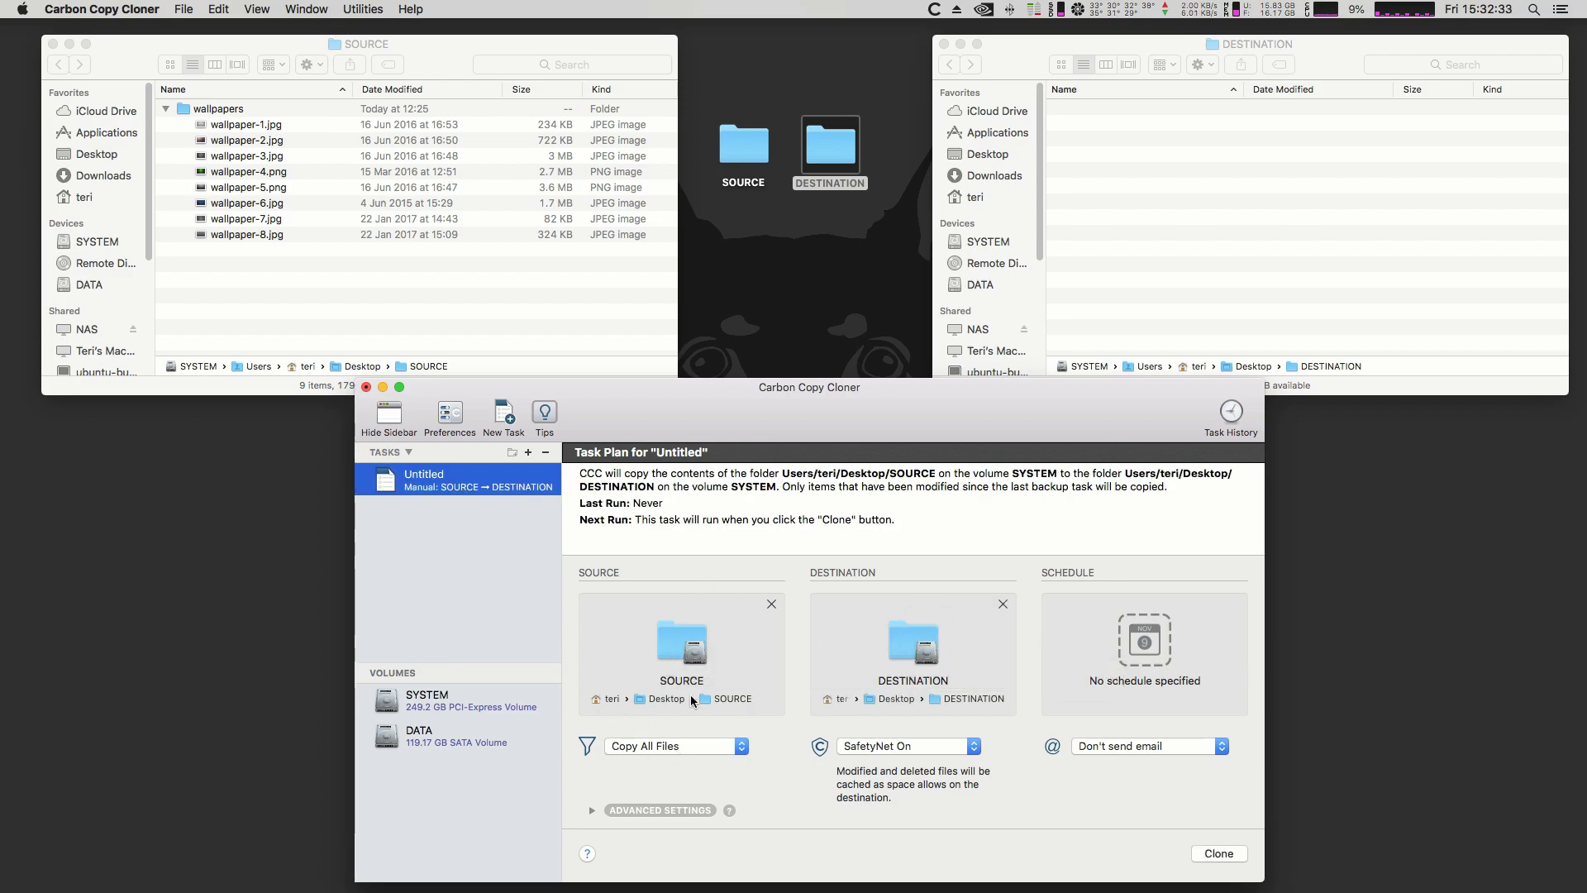
Step: Filter the source to copy only some files, excluding wallpaper-3.jpg, wallpaper-5.png and wallpaper-7.jpg
click(656, 747)
click(658, 760)
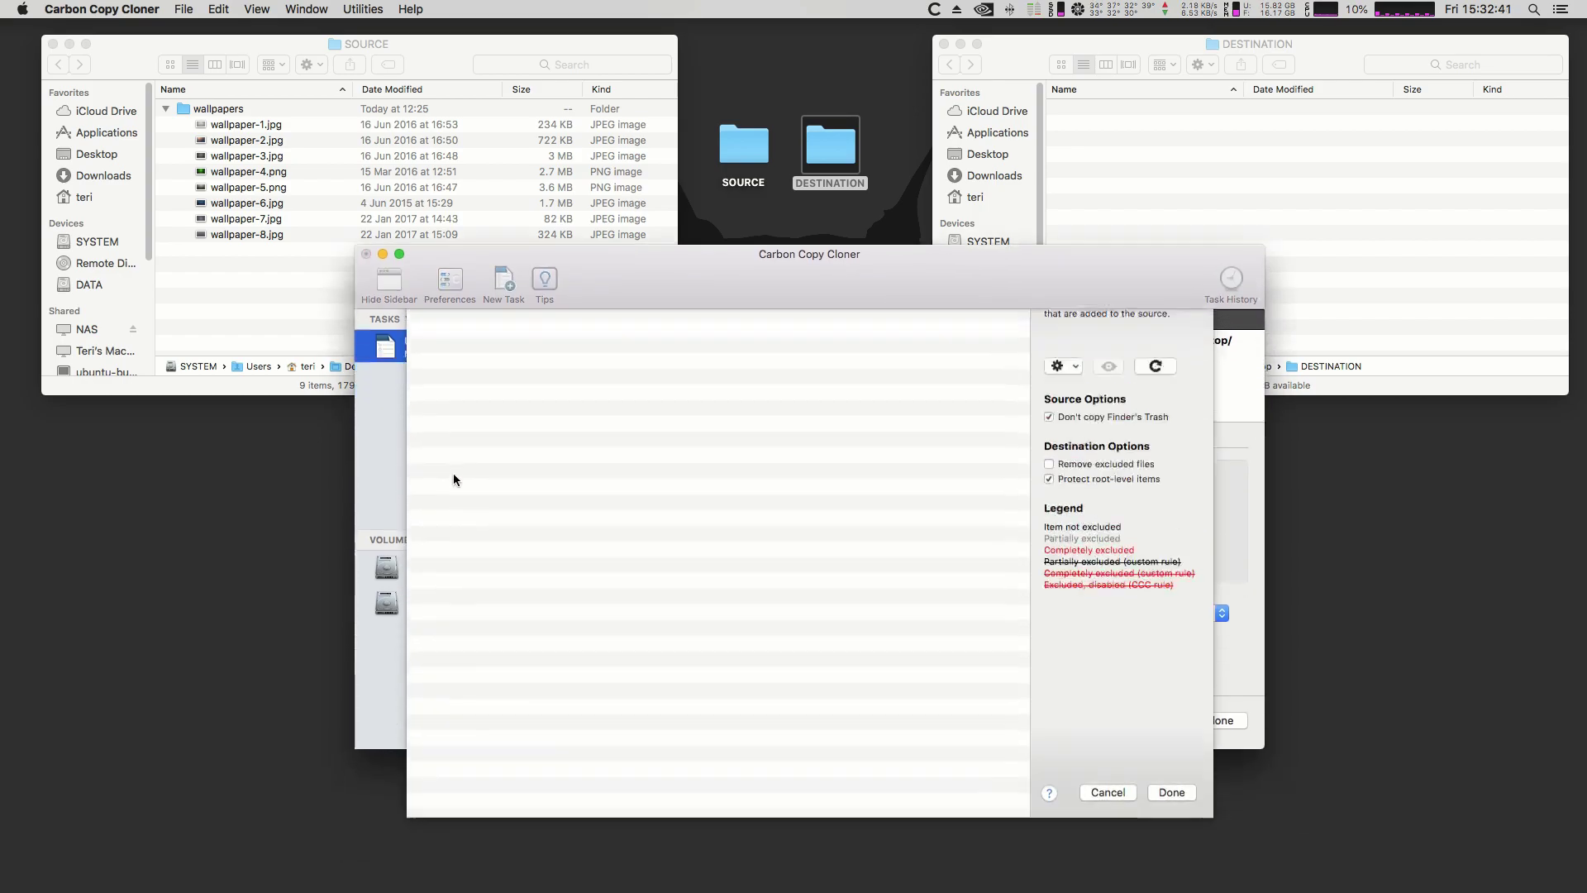
click(430, 342)
click(457, 405)
click(457, 436)
click(457, 468)
click(1171, 867)
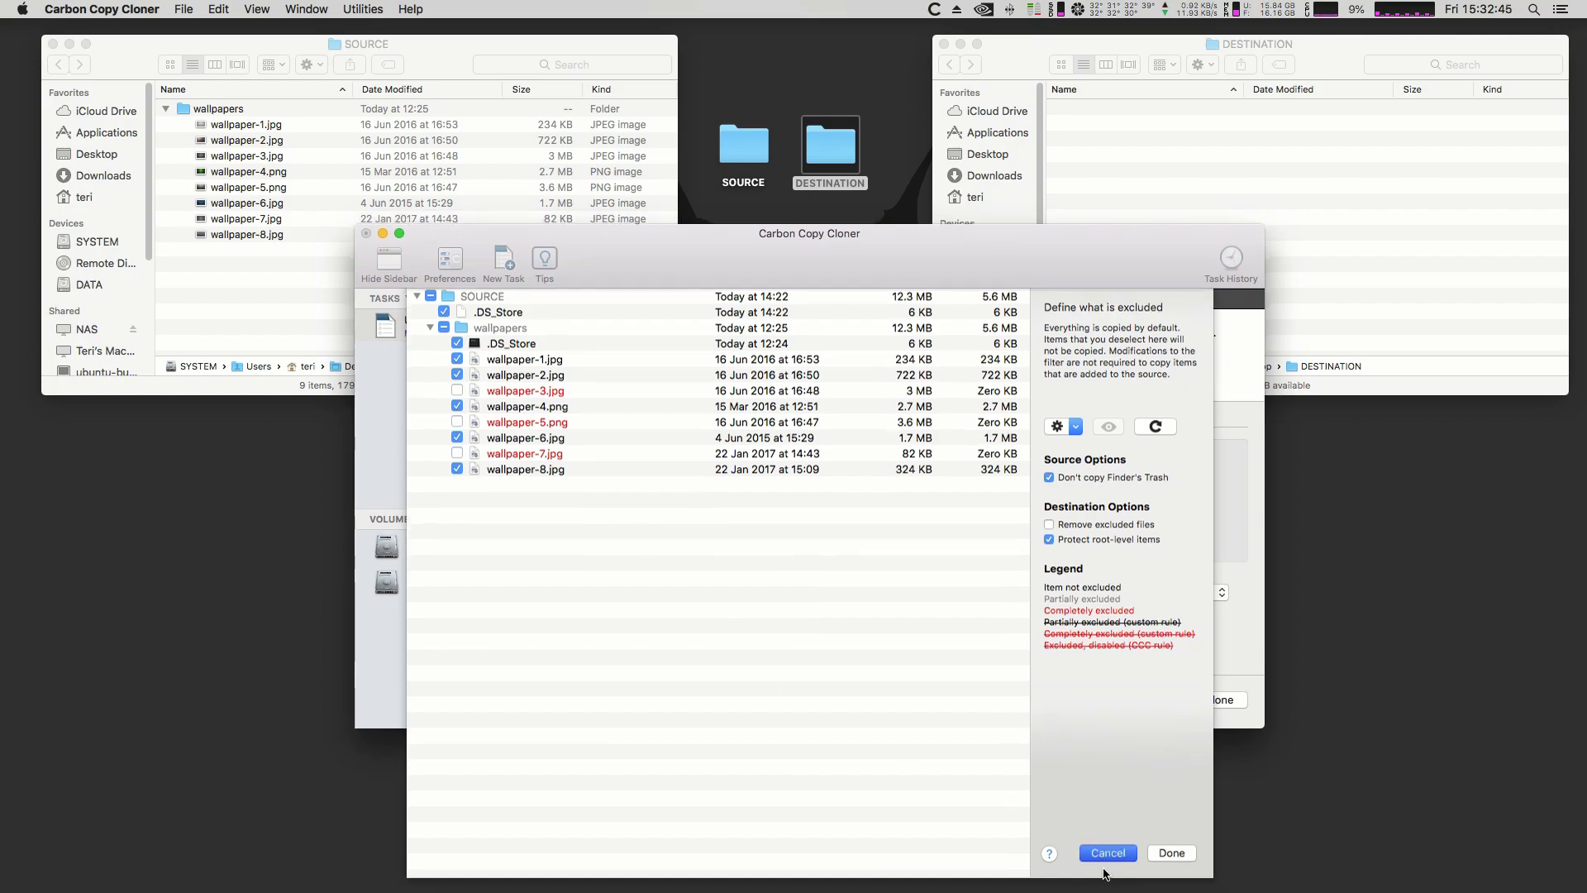
Step: Set the source to copy all files and turn SafetyNet off for the destination
click(661, 742)
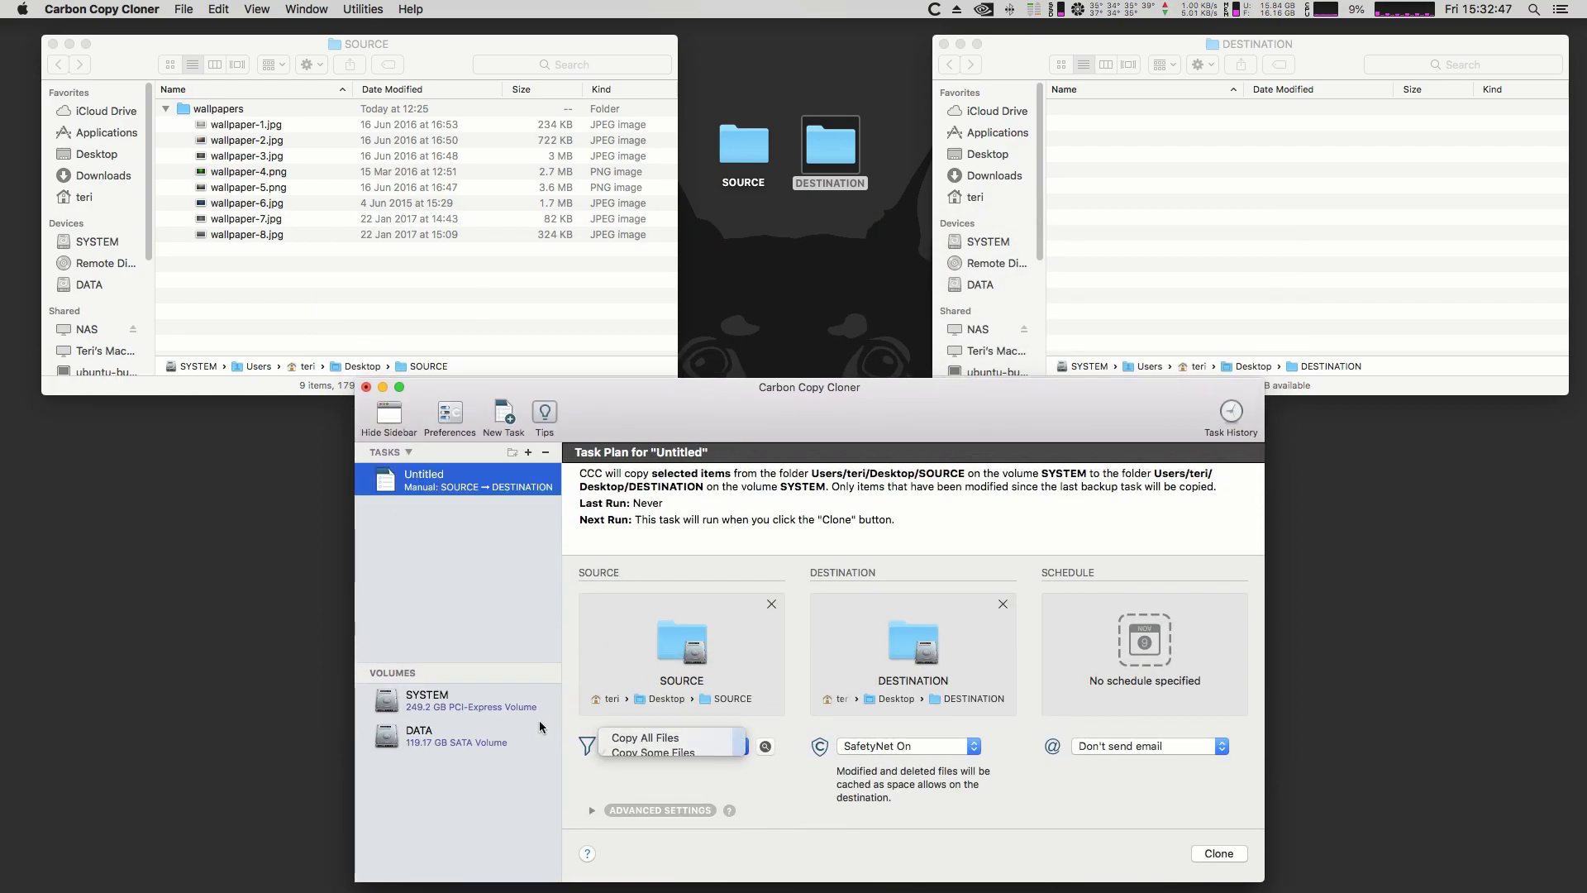
click(653, 721)
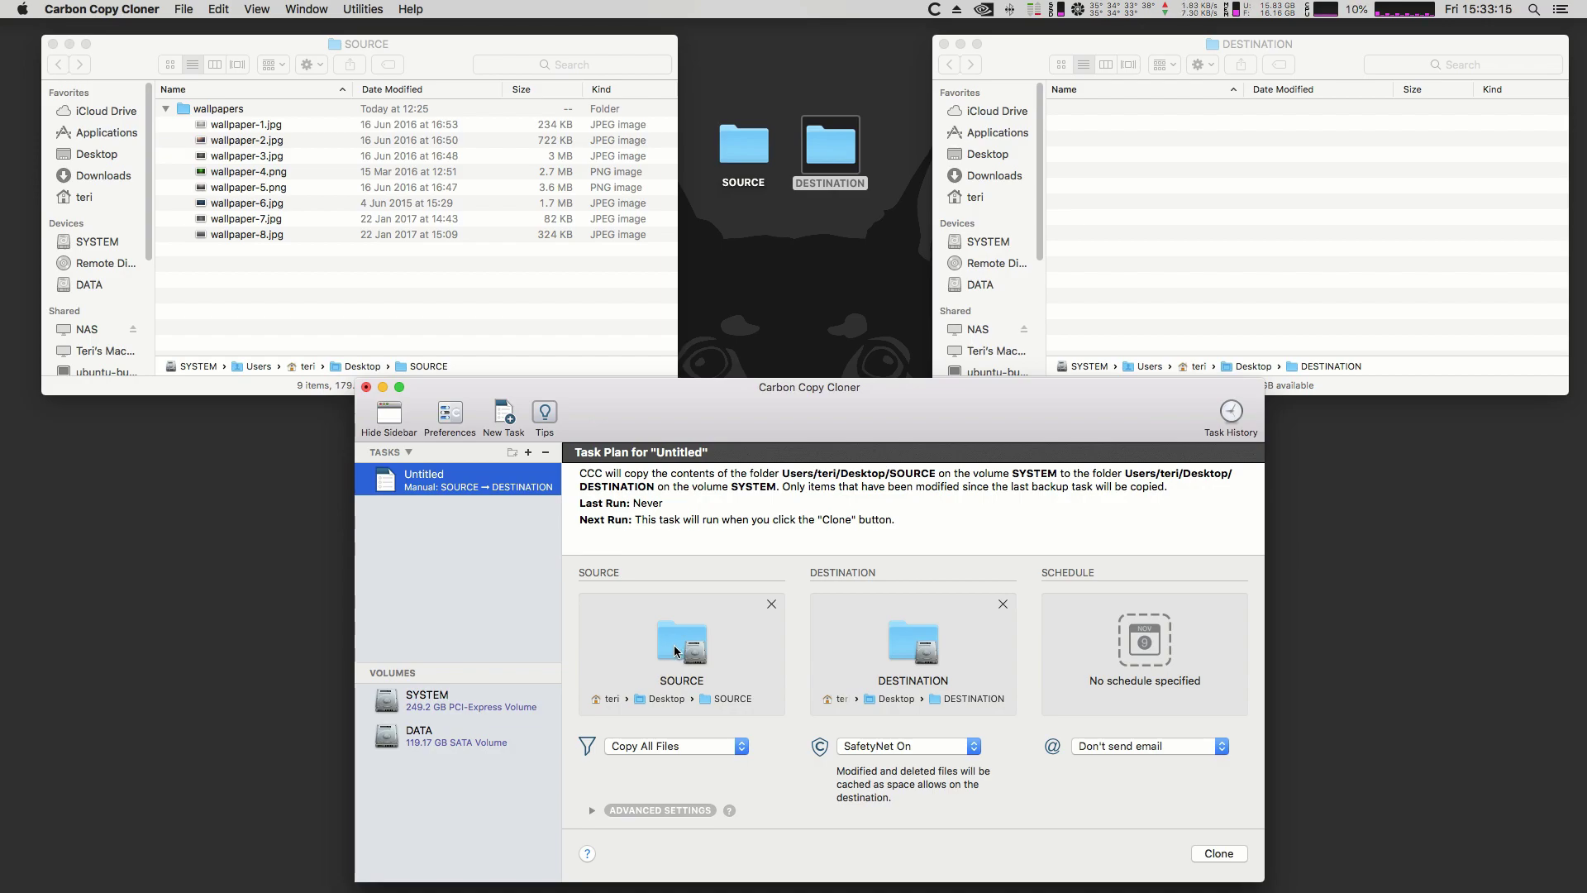
mouse_move(673, 646)
click(868, 745)
click(891, 761)
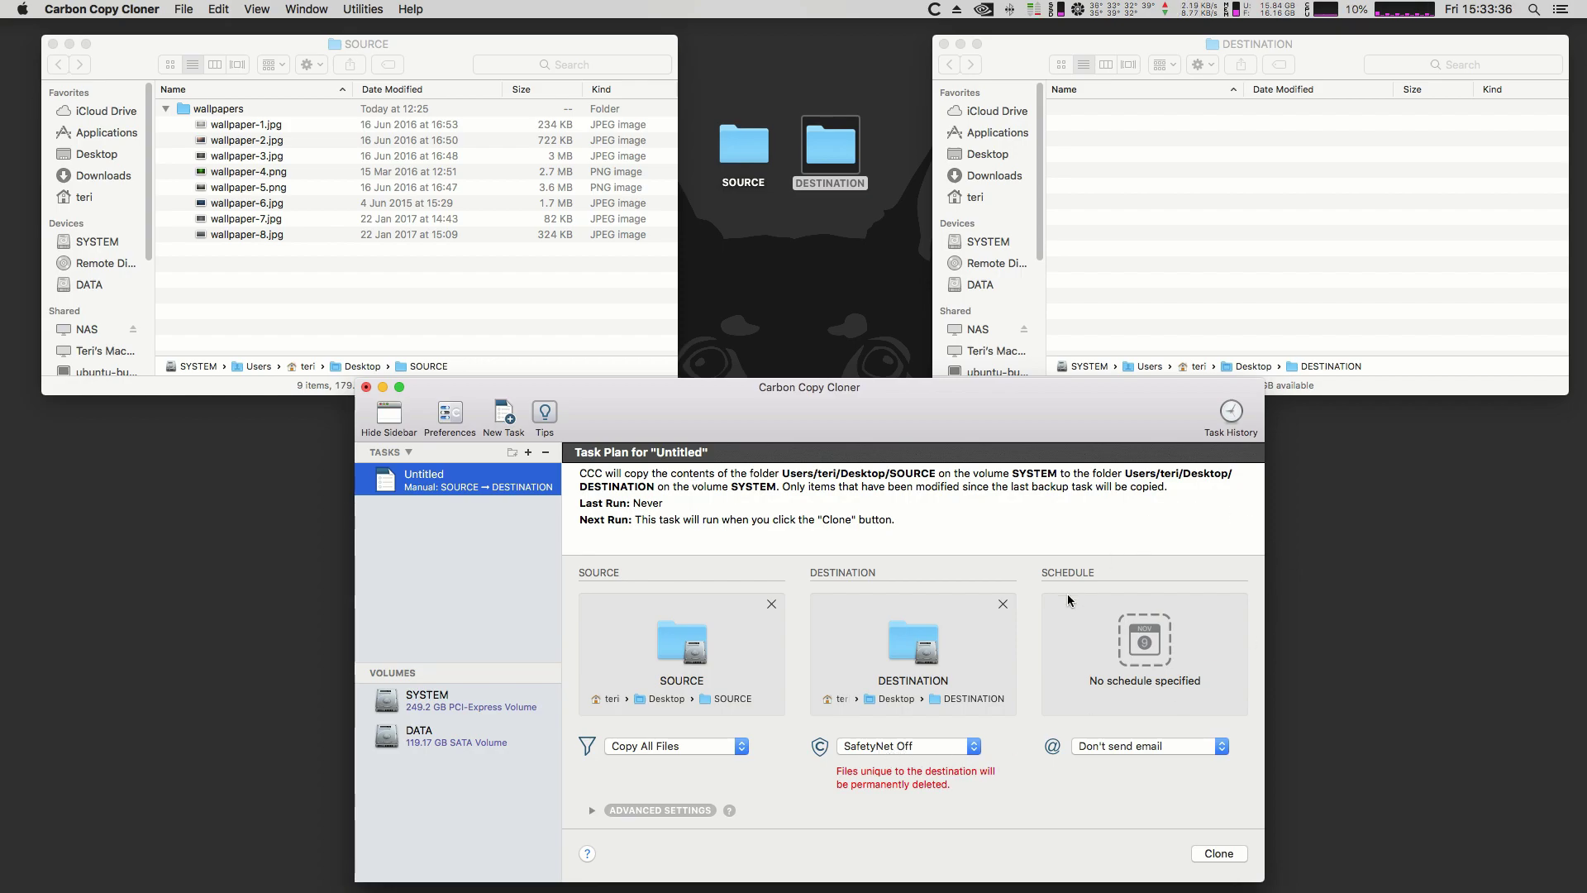
Step: Review the available scheduling basis options for the task and leave it without a schedule
click(1157, 676)
click(820, 629)
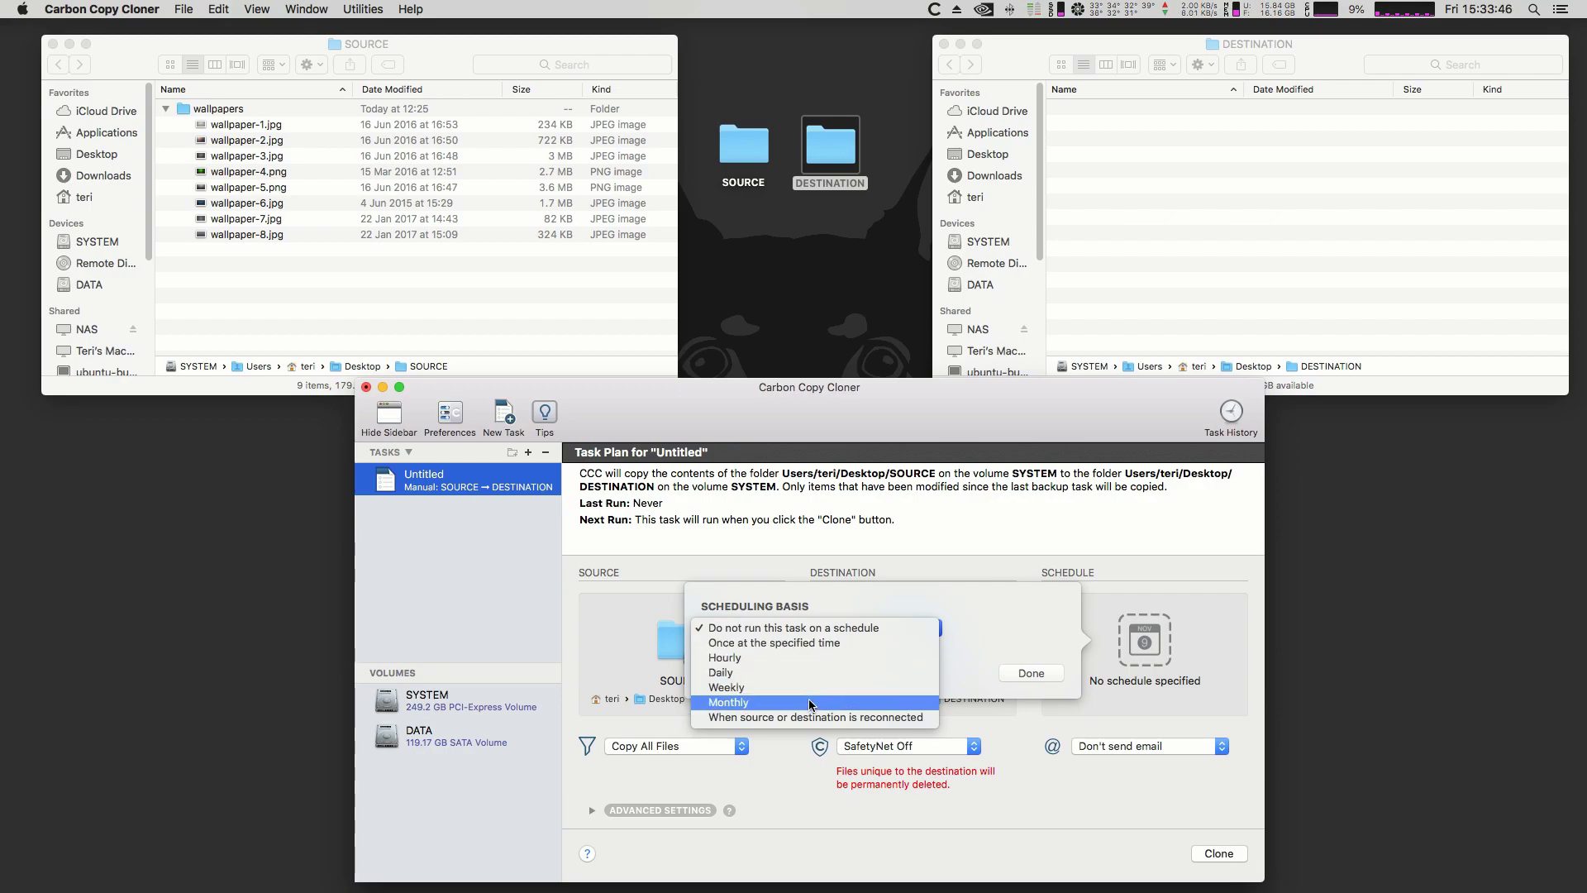
click(854, 631)
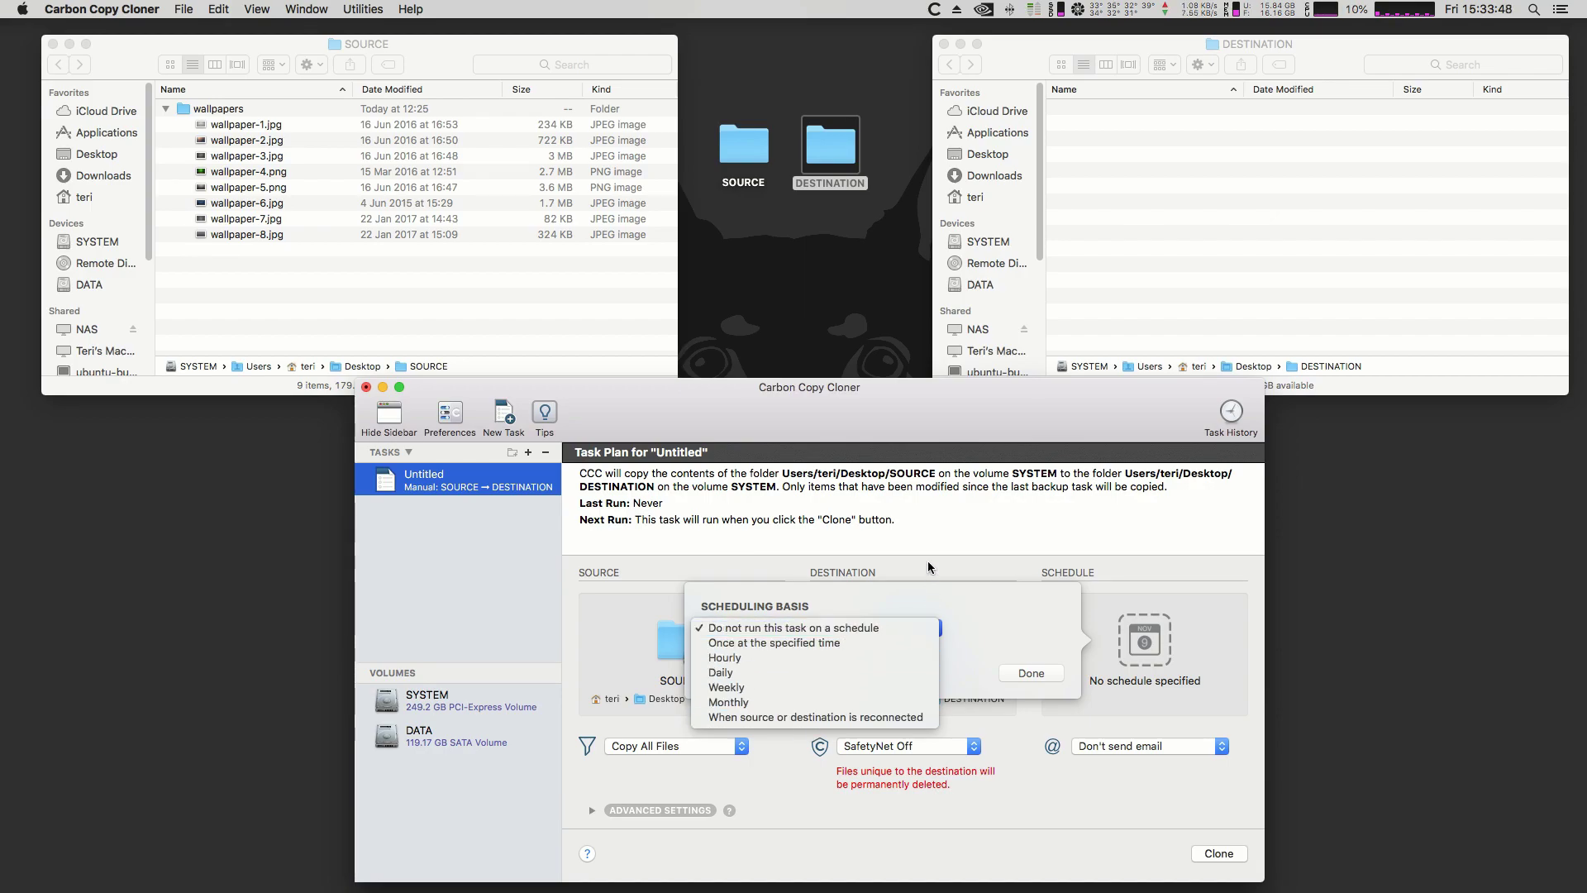
click(1051, 677)
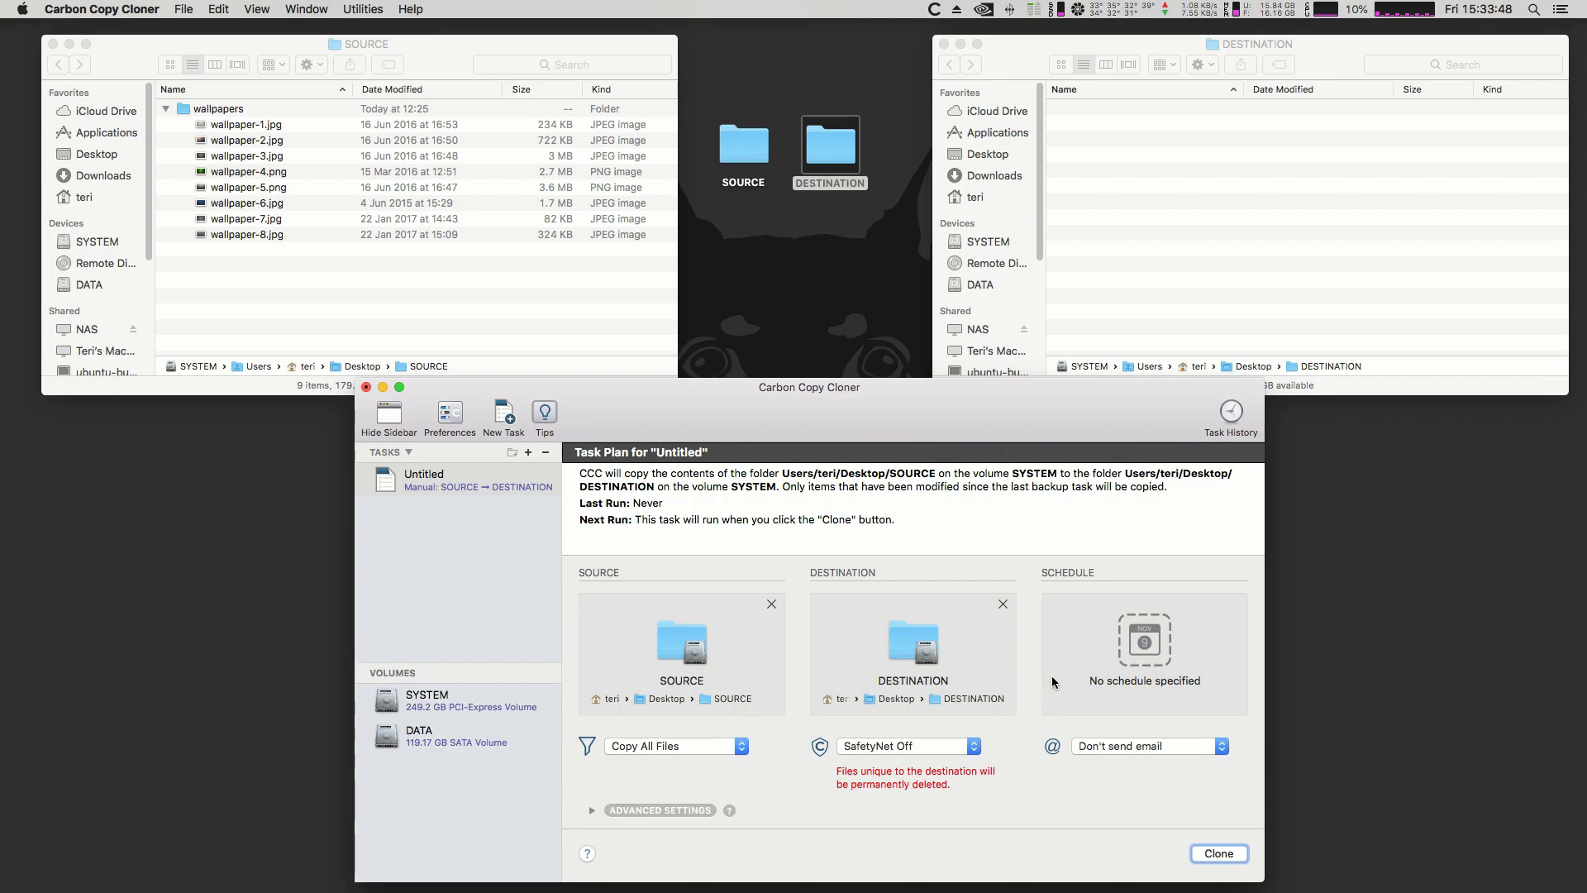
Step: Run the clone task immediately and expand the copied wallpapers folder in the DESTINATION folder
click(1232, 857)
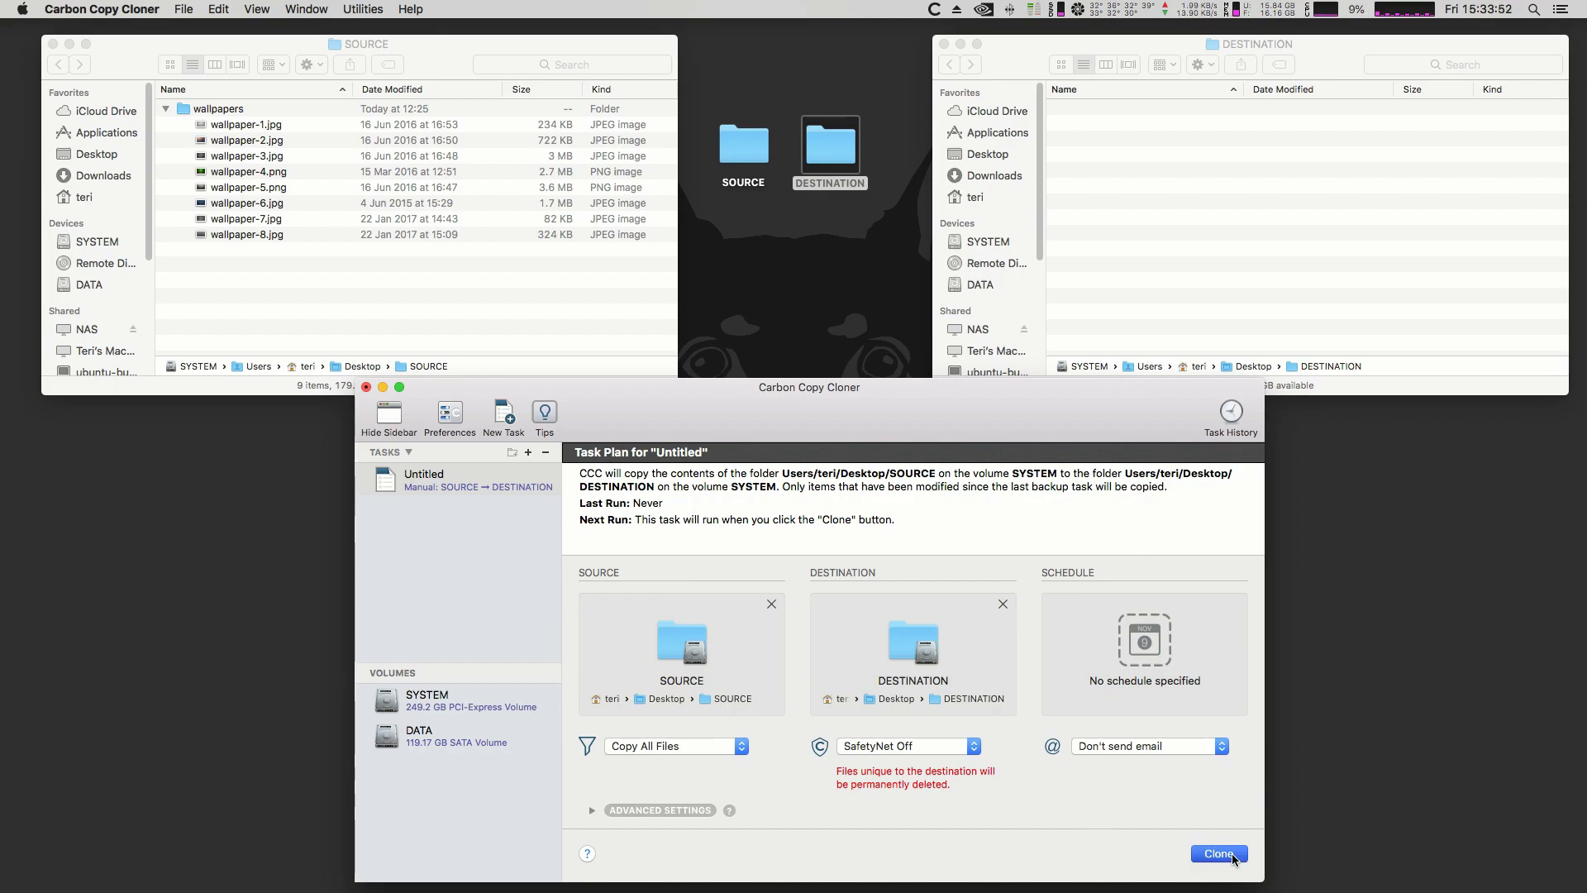
click(917, 372)
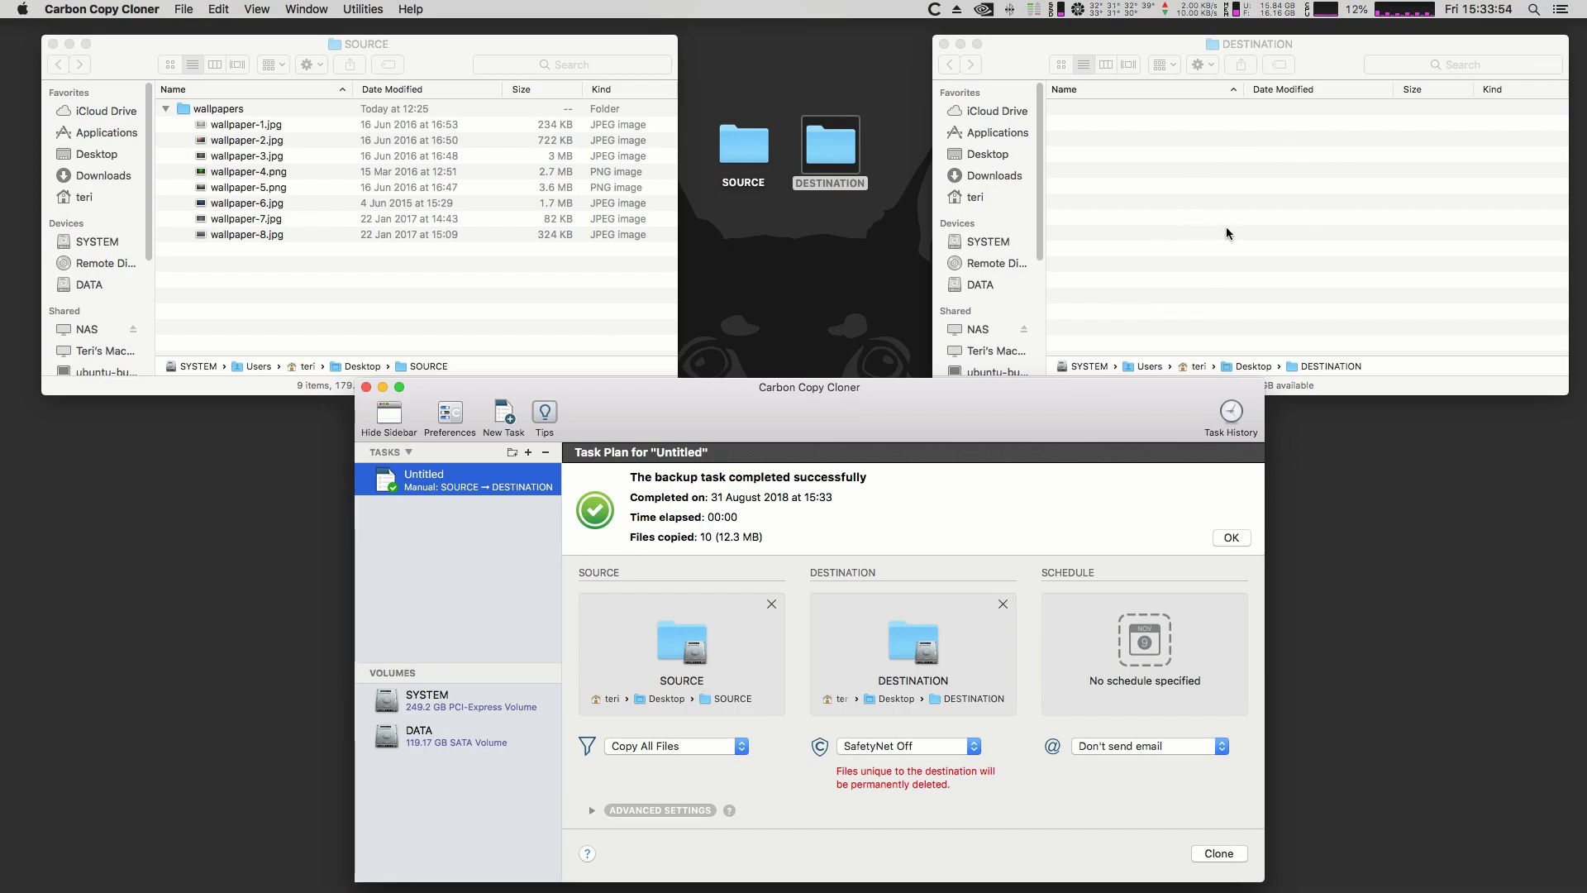
click(1068, 141)
click(1056, 108)
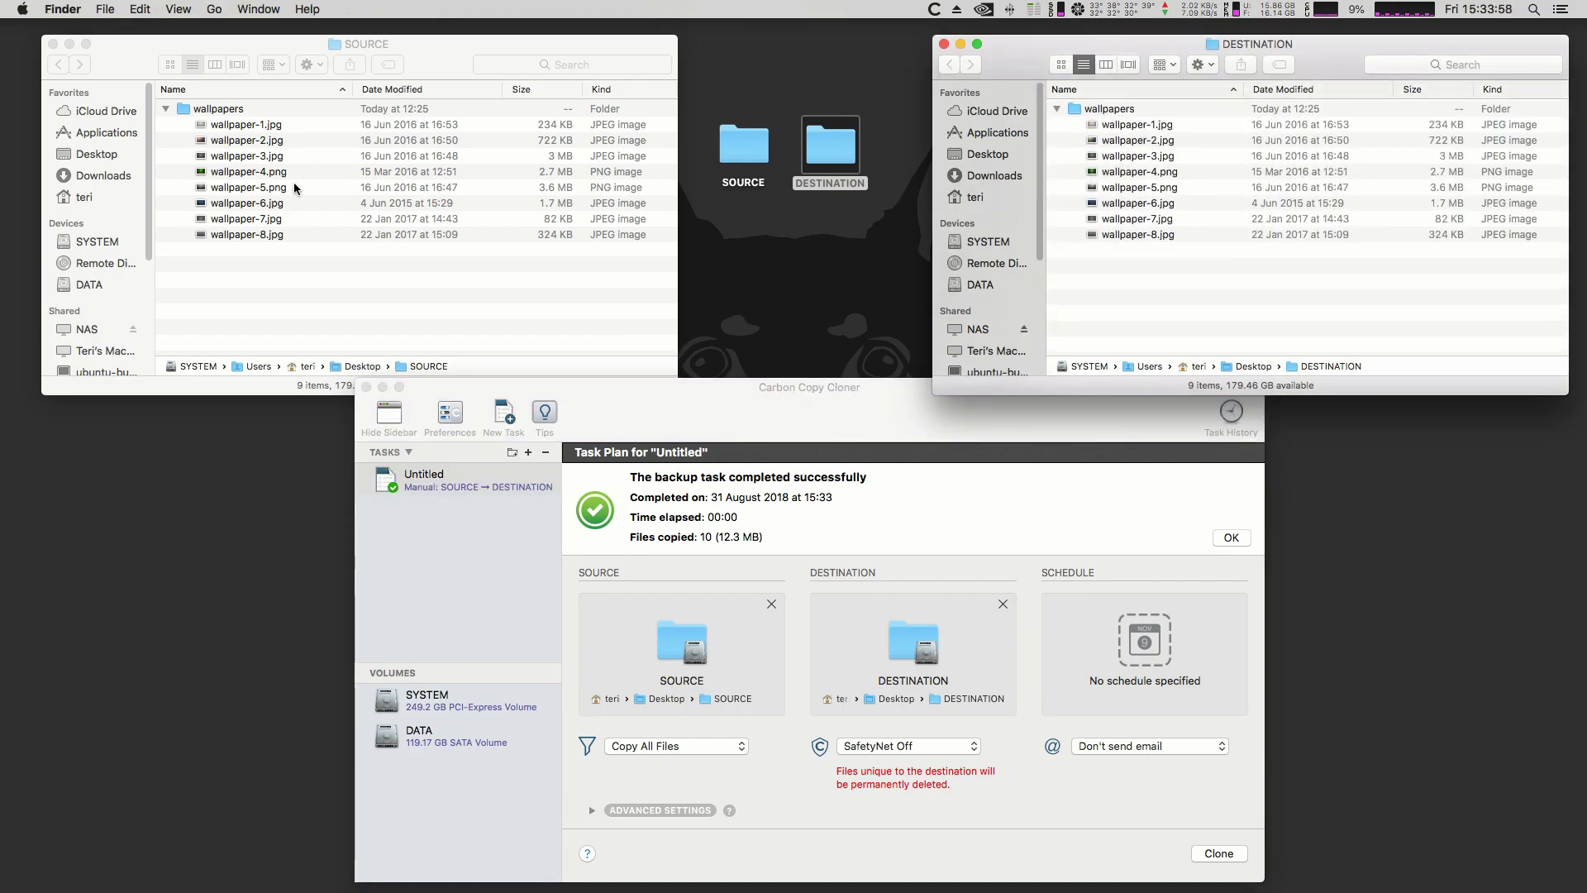
Step: Add the three Screen Shot PNG files to the SOURCE folder and run the clone task again to update DESTINATION
click(423, 286)
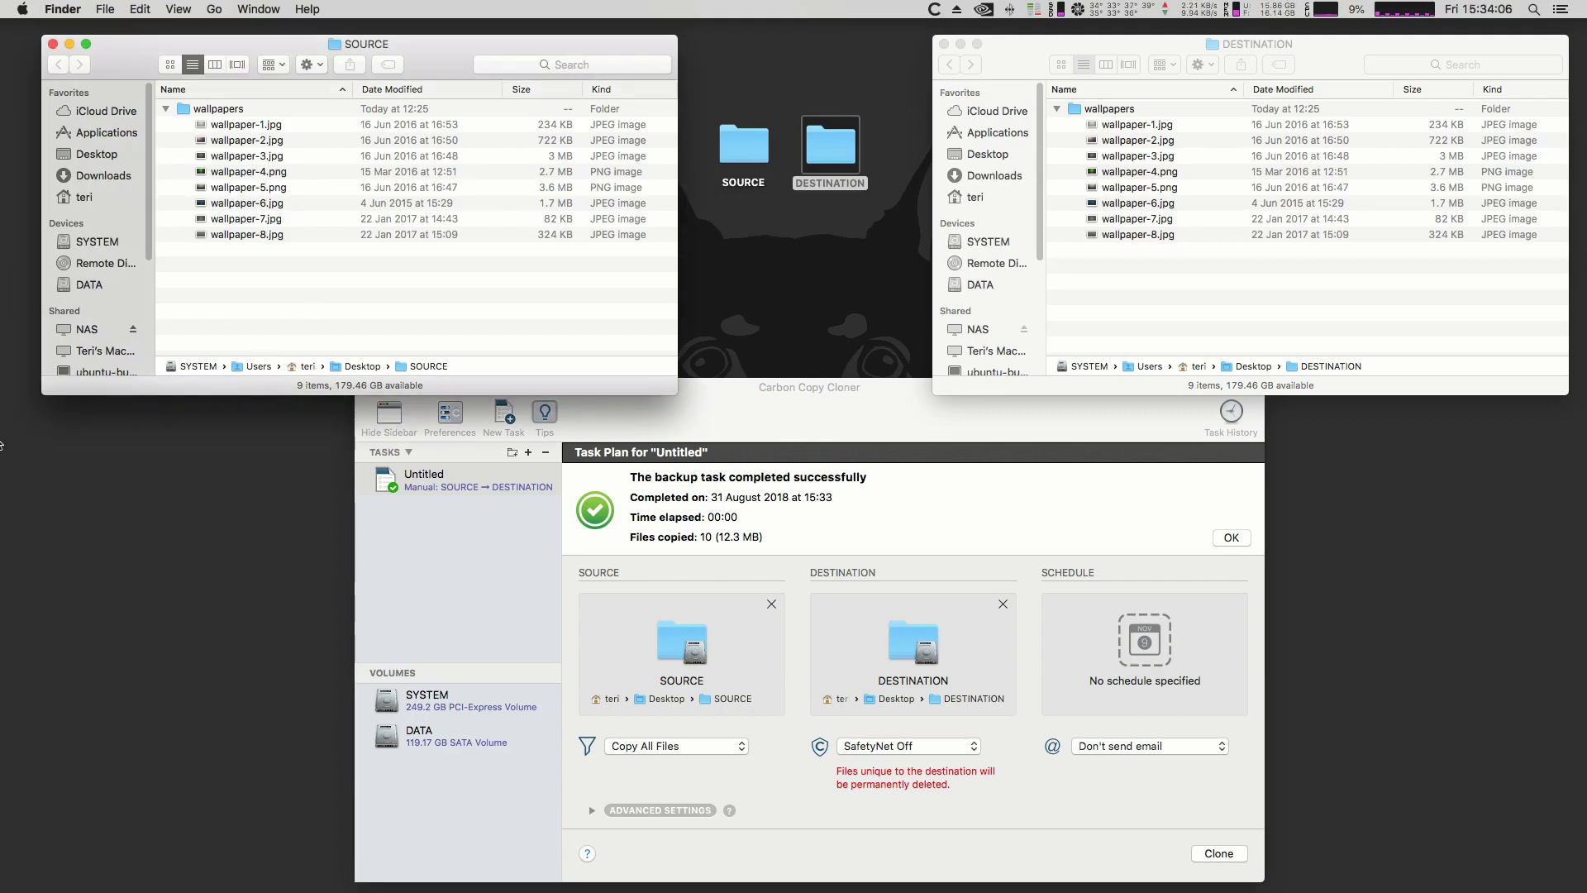
drag(25, 446, 190, 308)
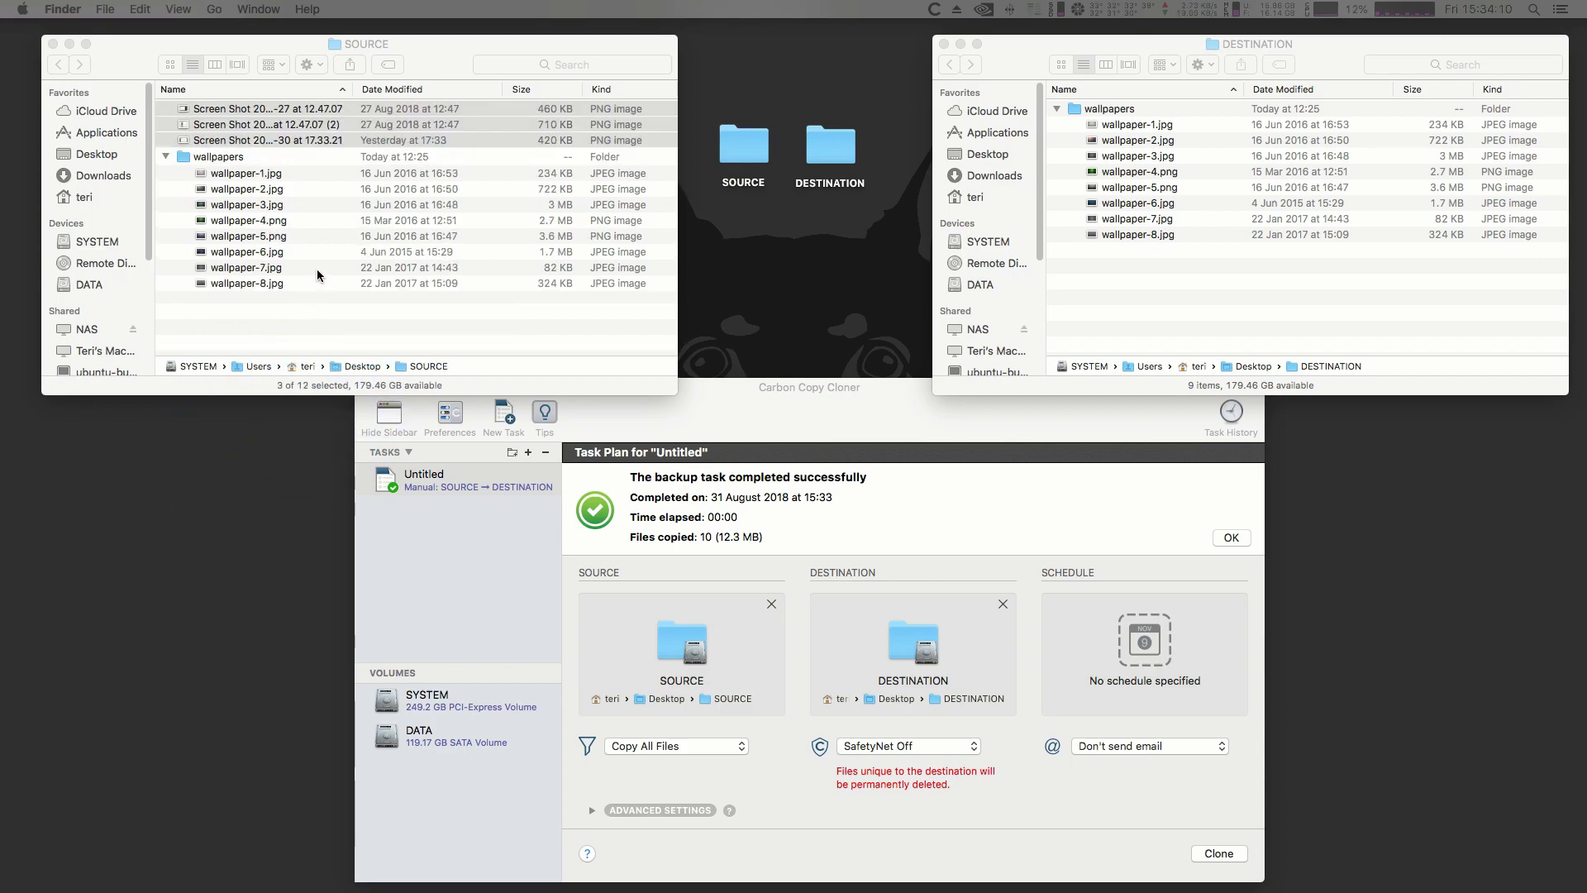
click(855, 413)
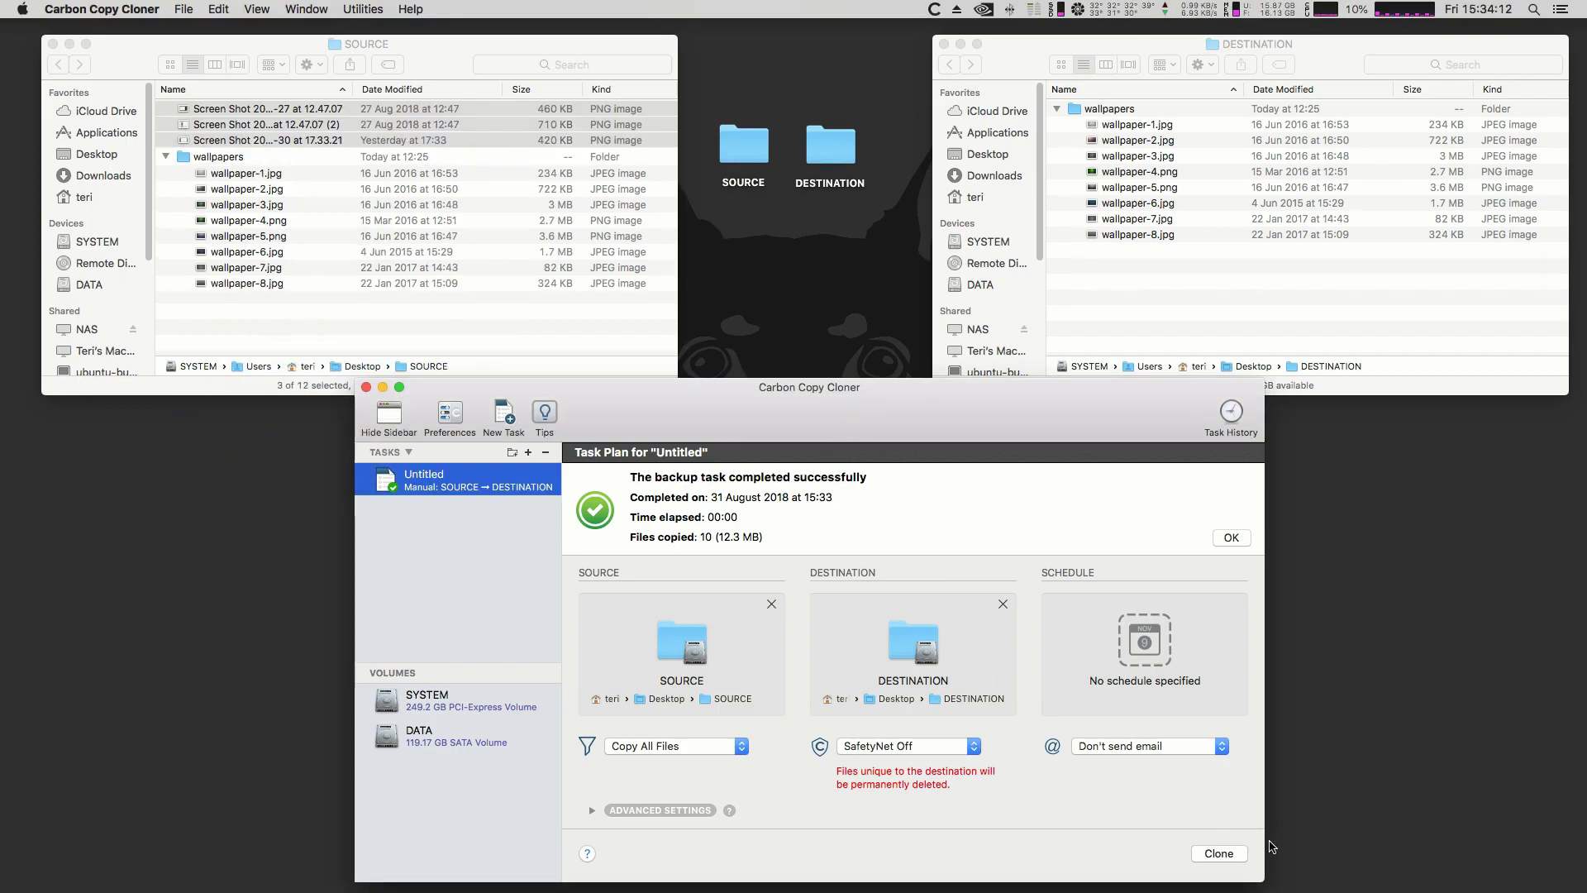
click(1229, 853)
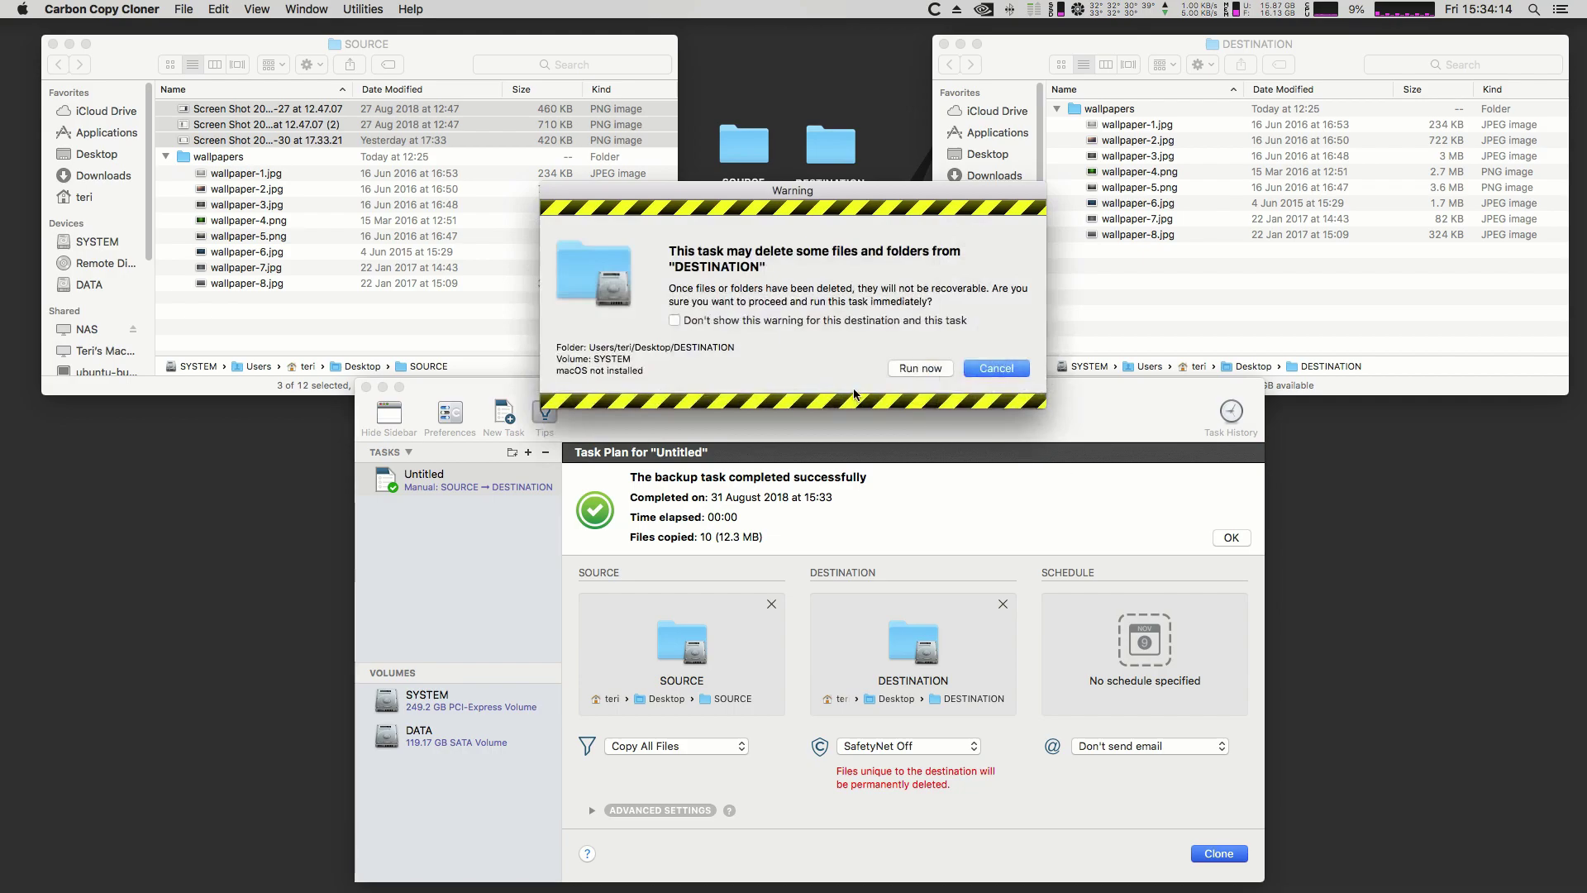
click(920, 372)
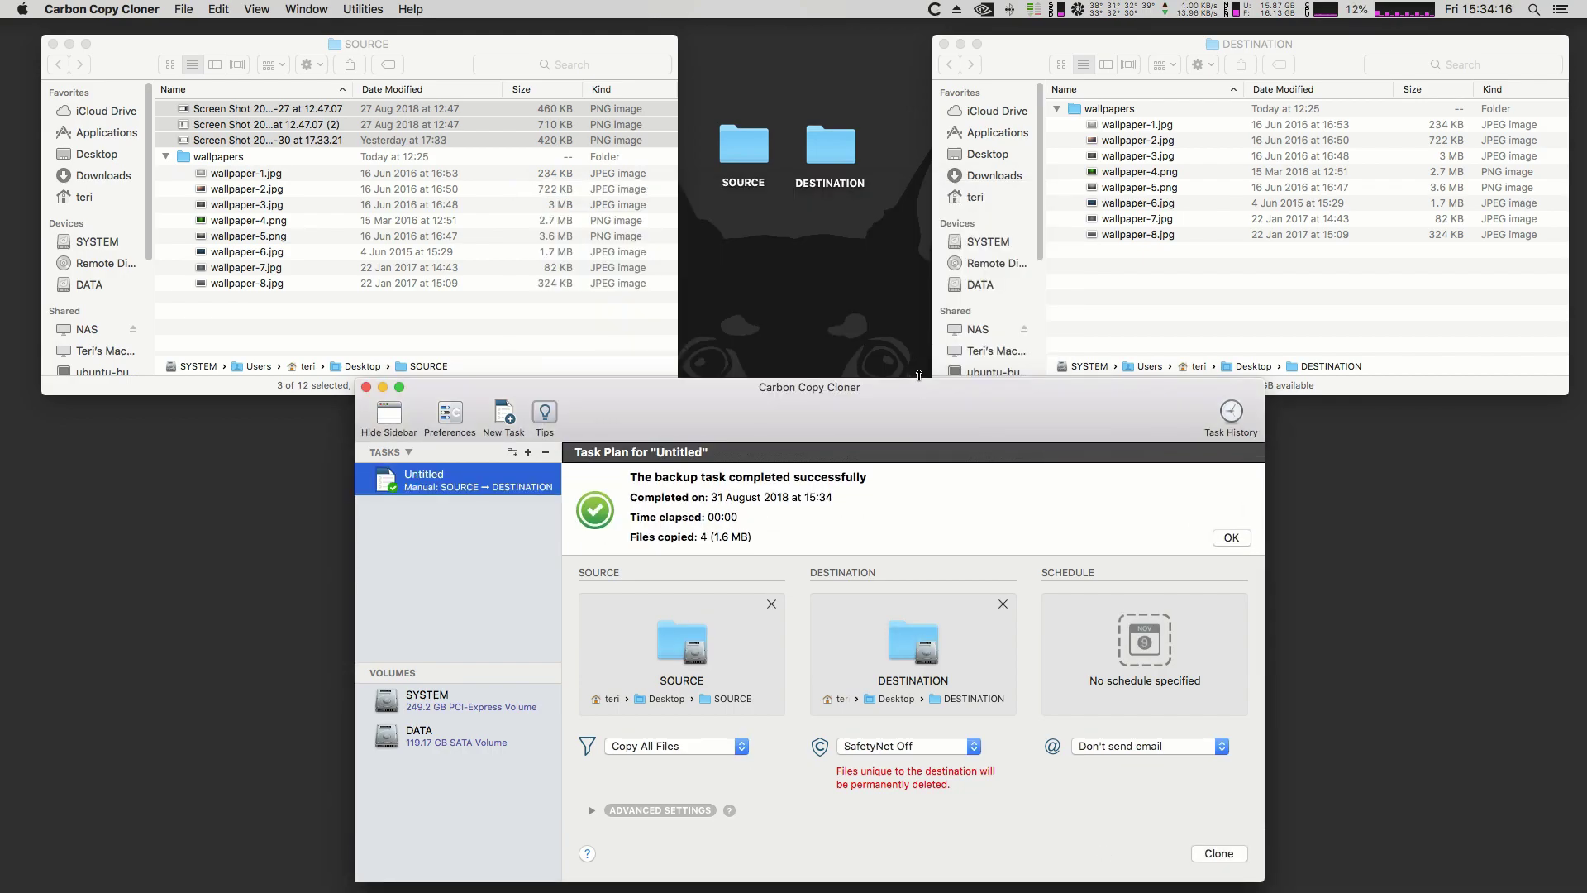
click(1246, 319)
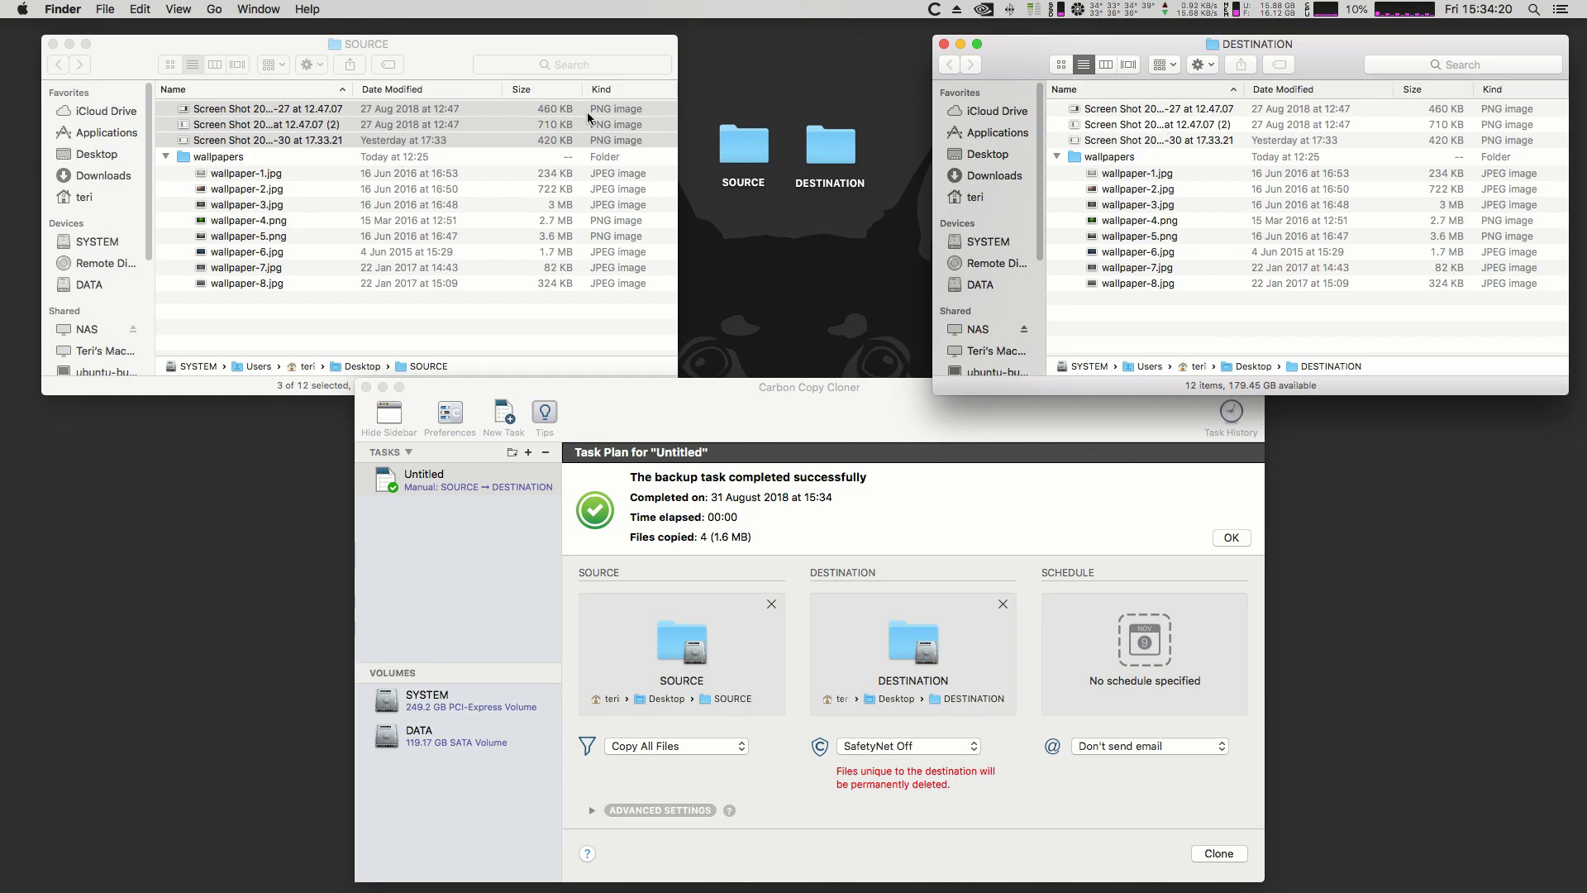
Step: Move the three Screen Shot files from the SOURCE folder to the Trash
click(382, 136)
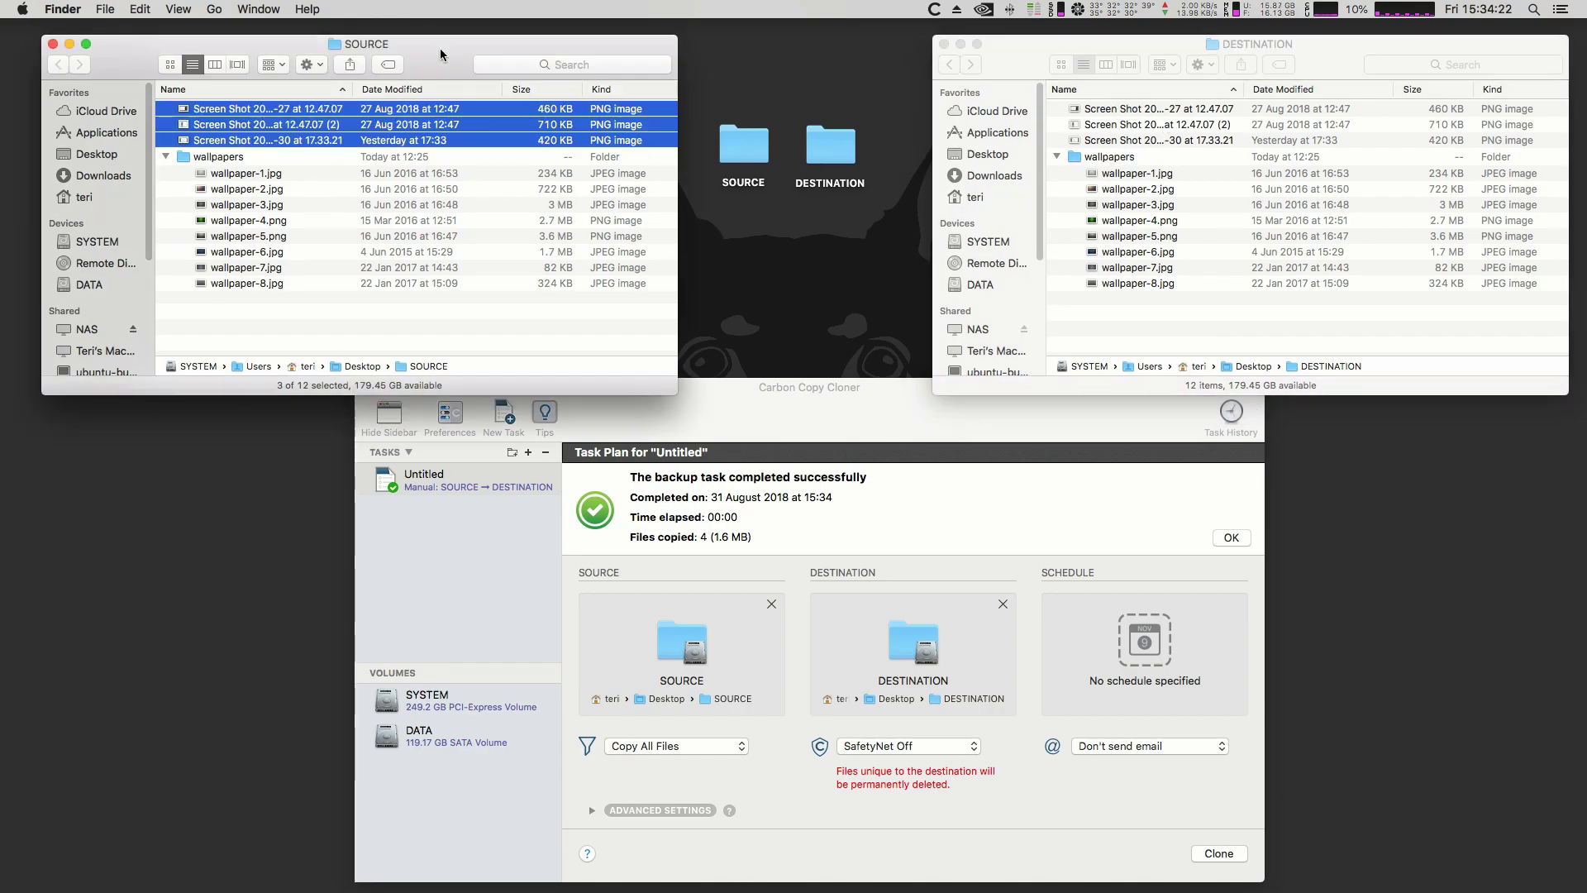
right_click(263, 127)
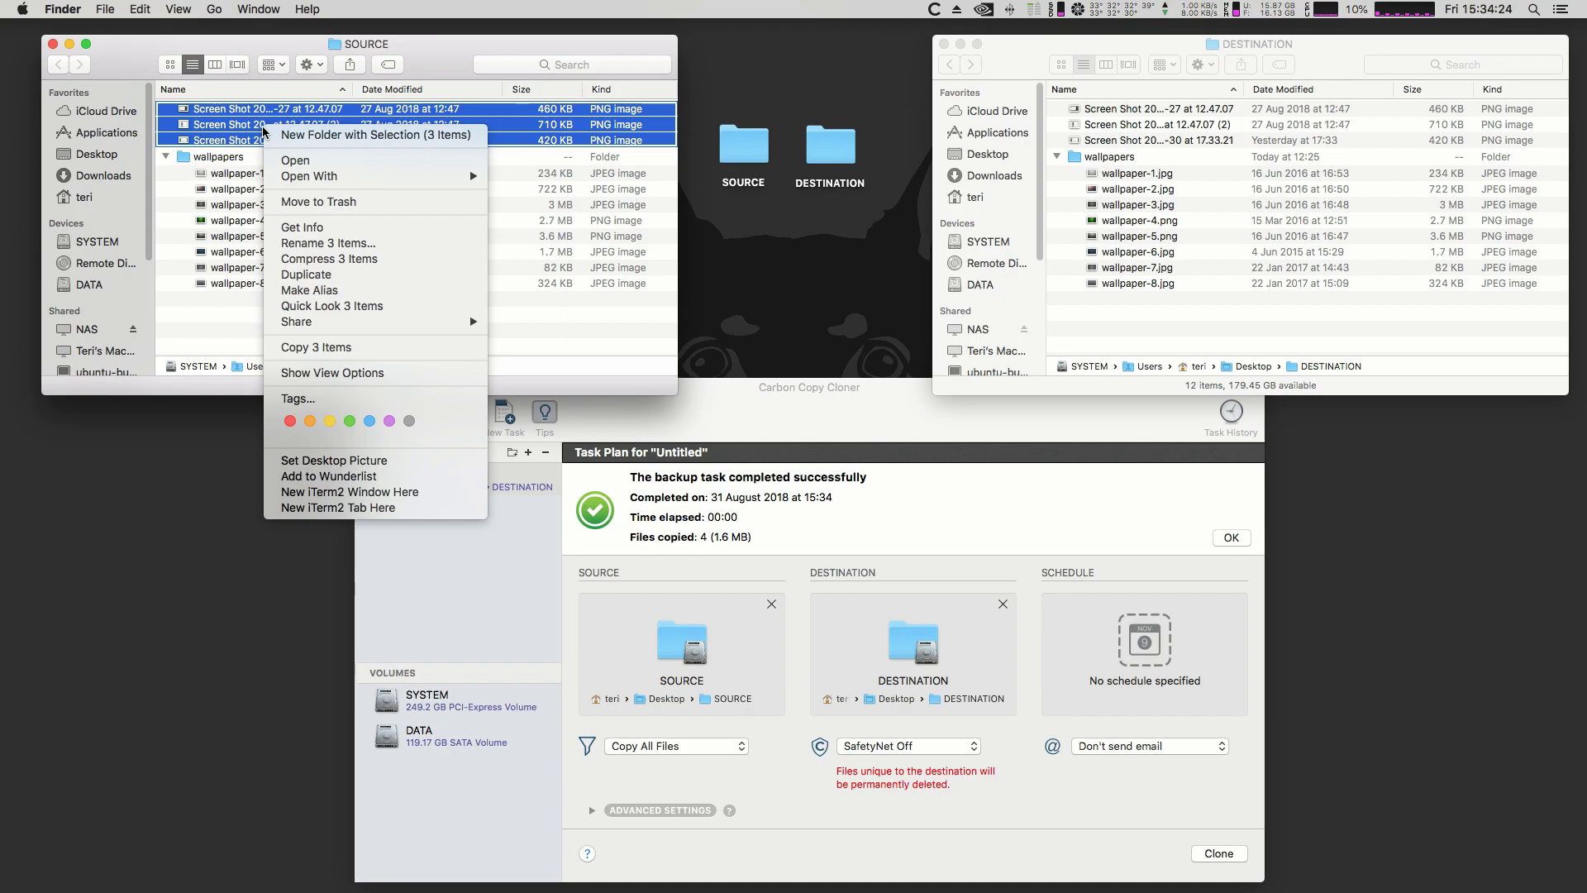
click(319, 202)
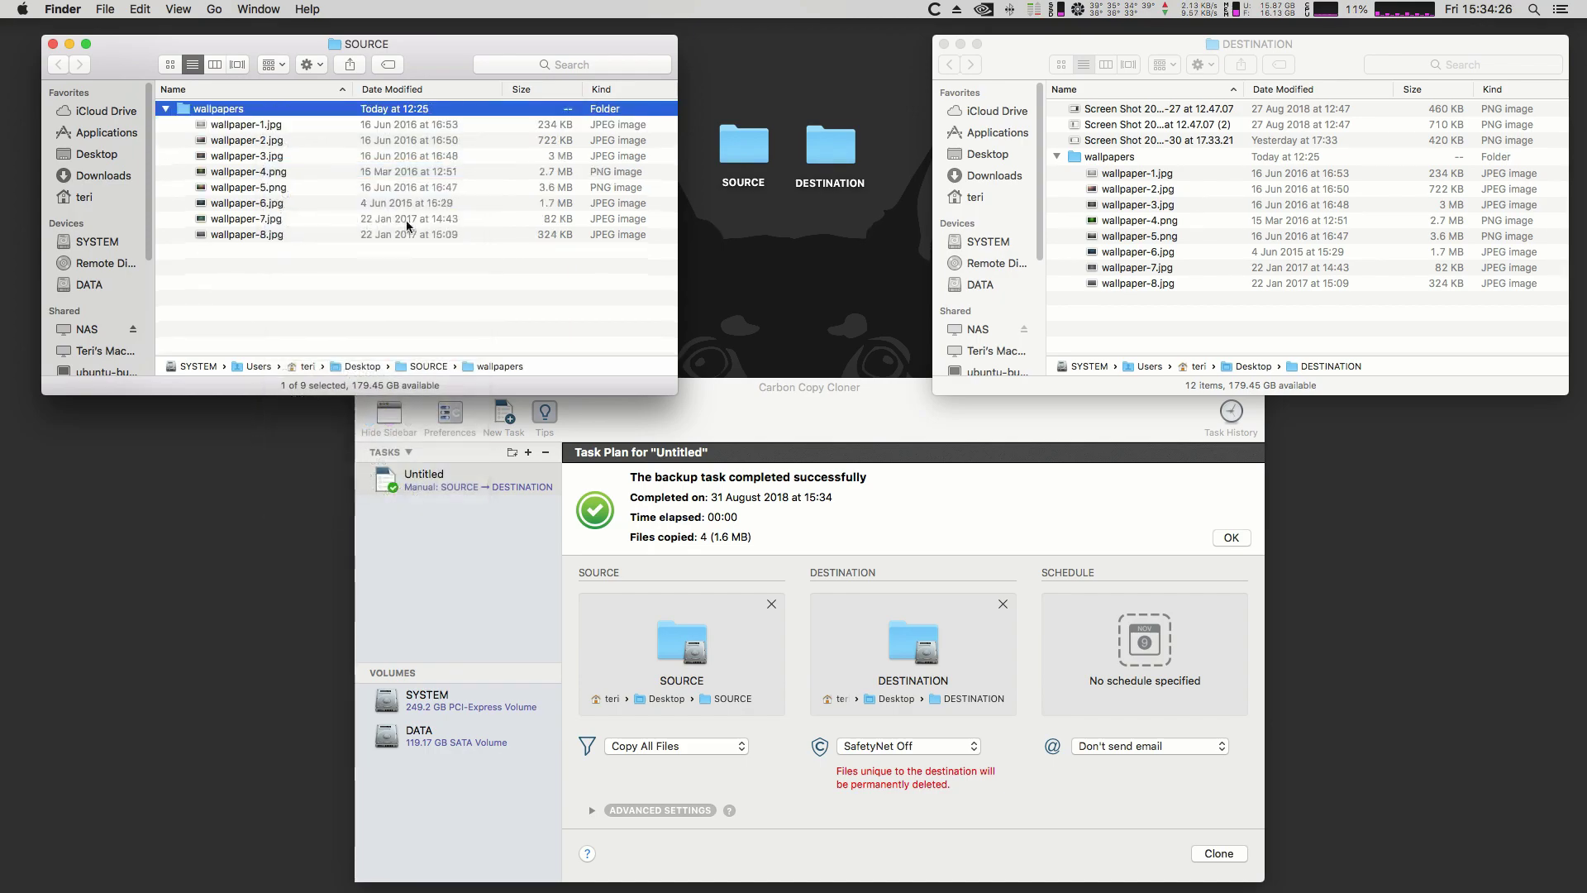
Step: Rerun the clone task, accepting file deletion in DESTINATION, and compare both folders
click(887, 420)
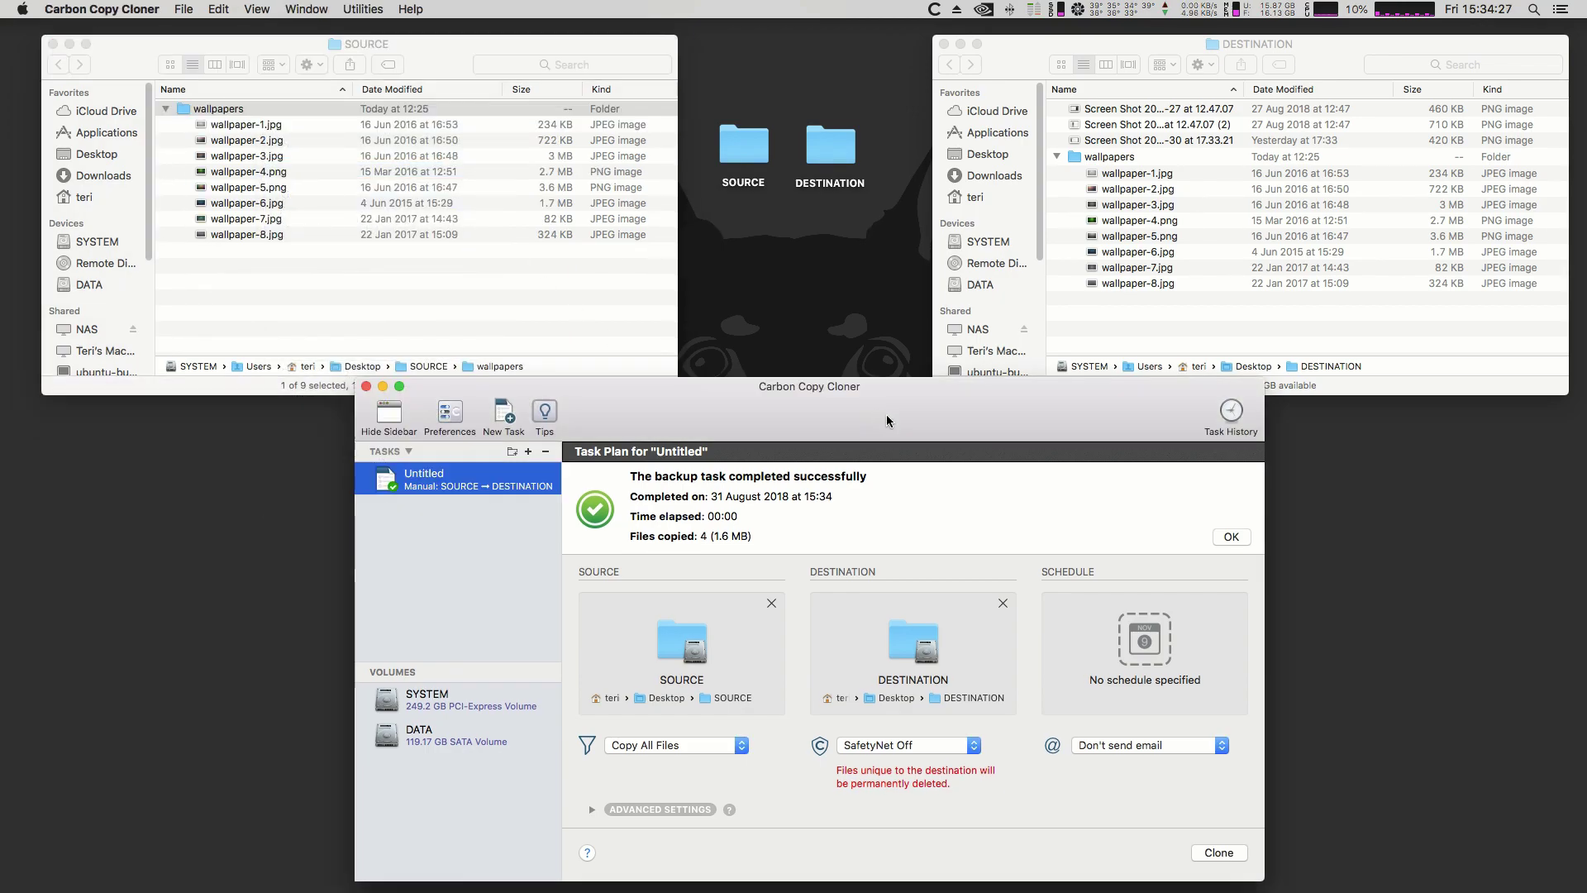
click(1225, 856)
click(938, 370)
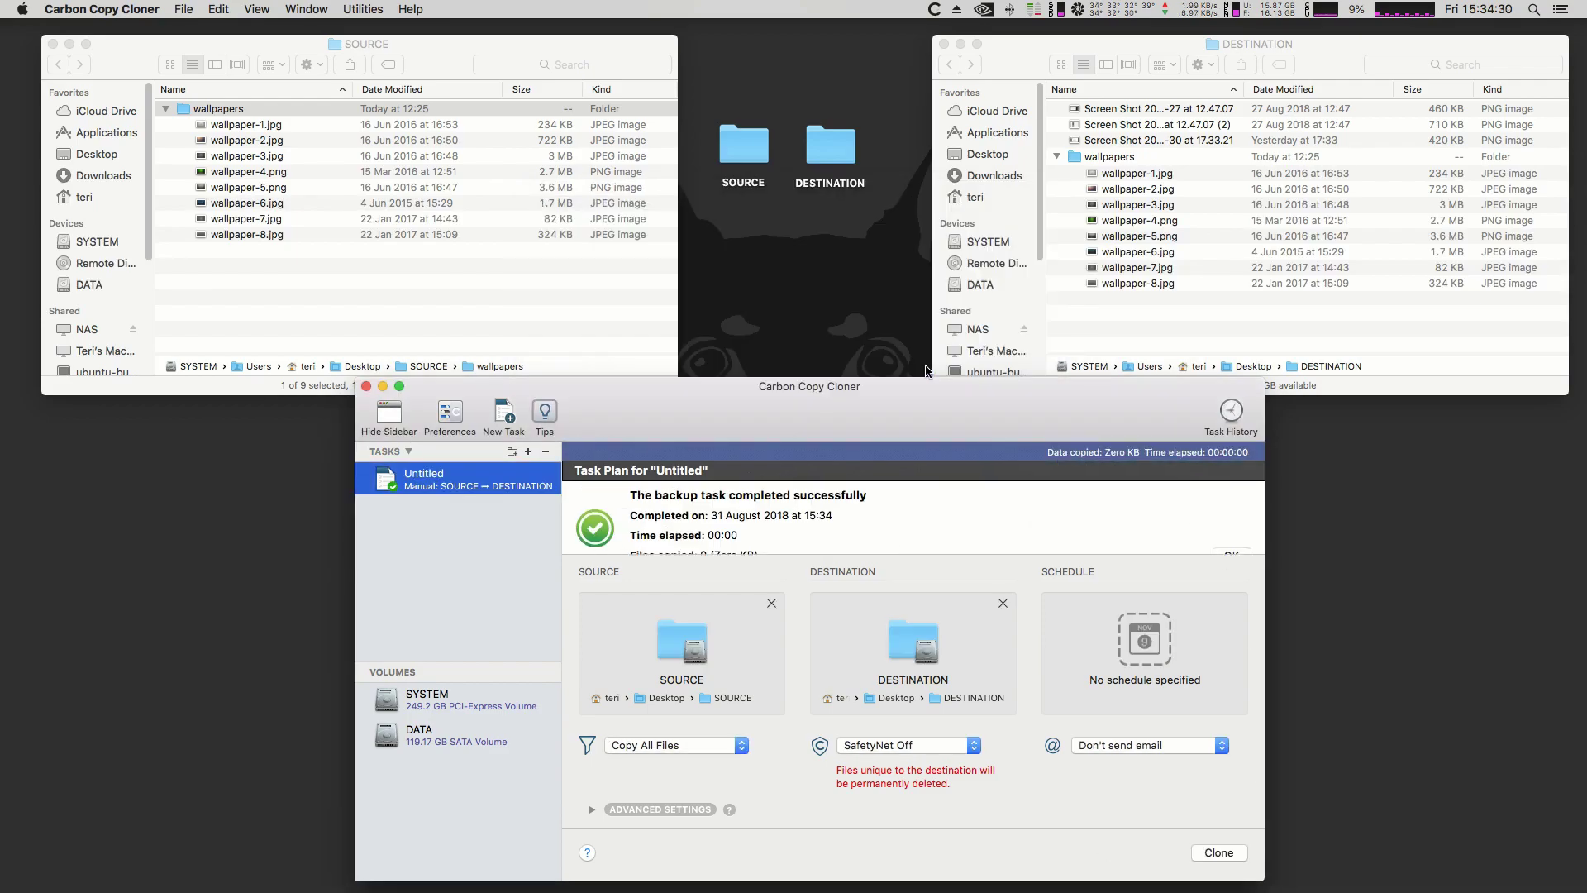
click(1226, 263)
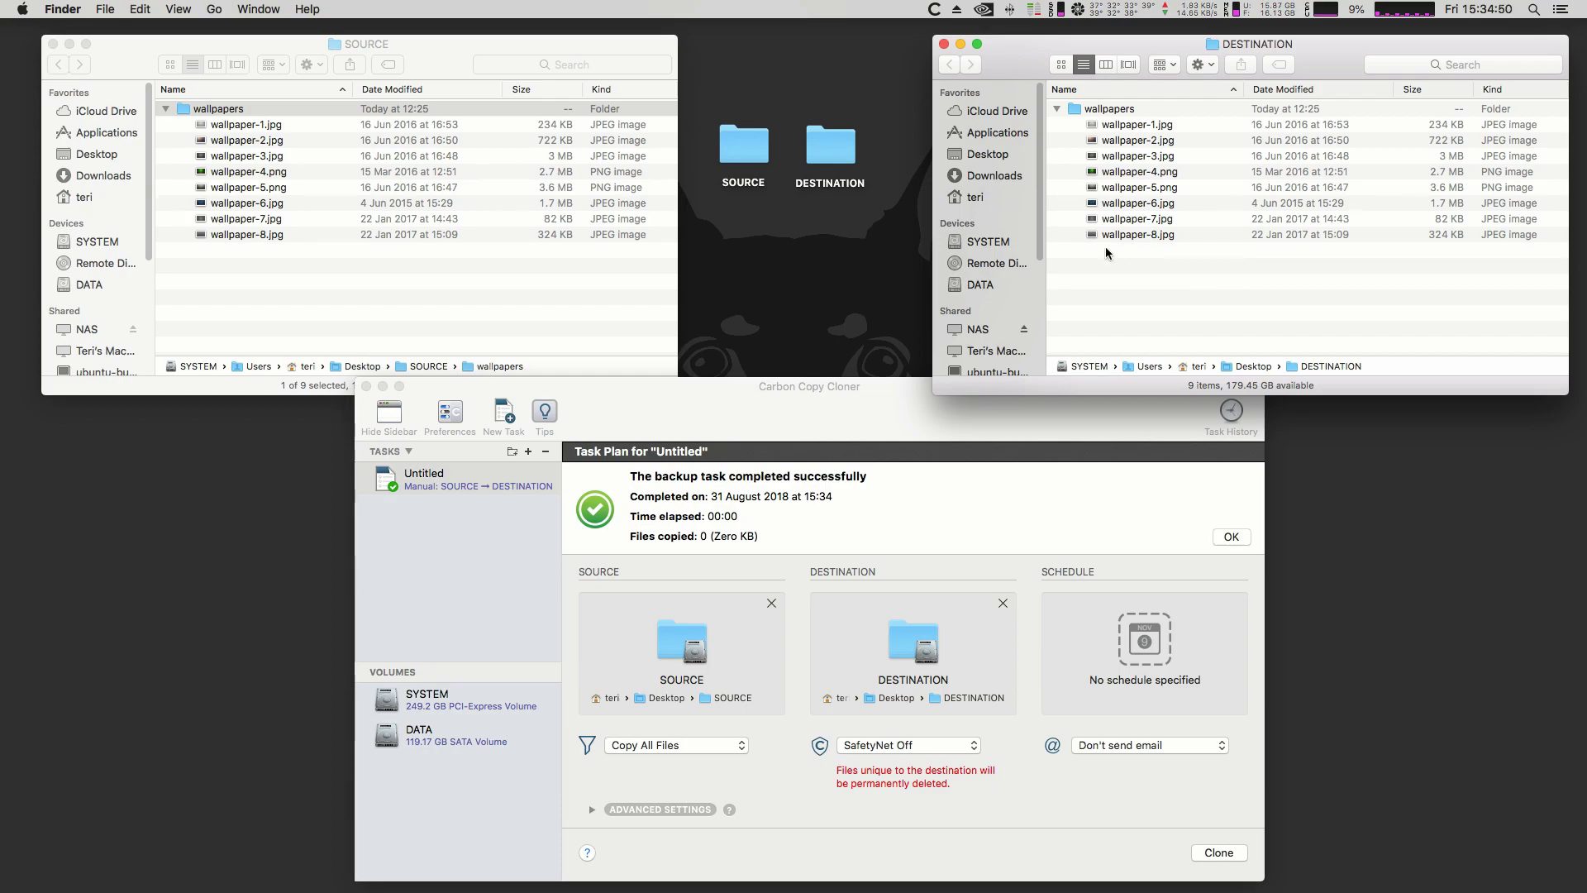
click(484, 303)
Step: Create a new backup task in Carbon Copy Cloner and name it "SYSTEM clone"
click(811, 414)
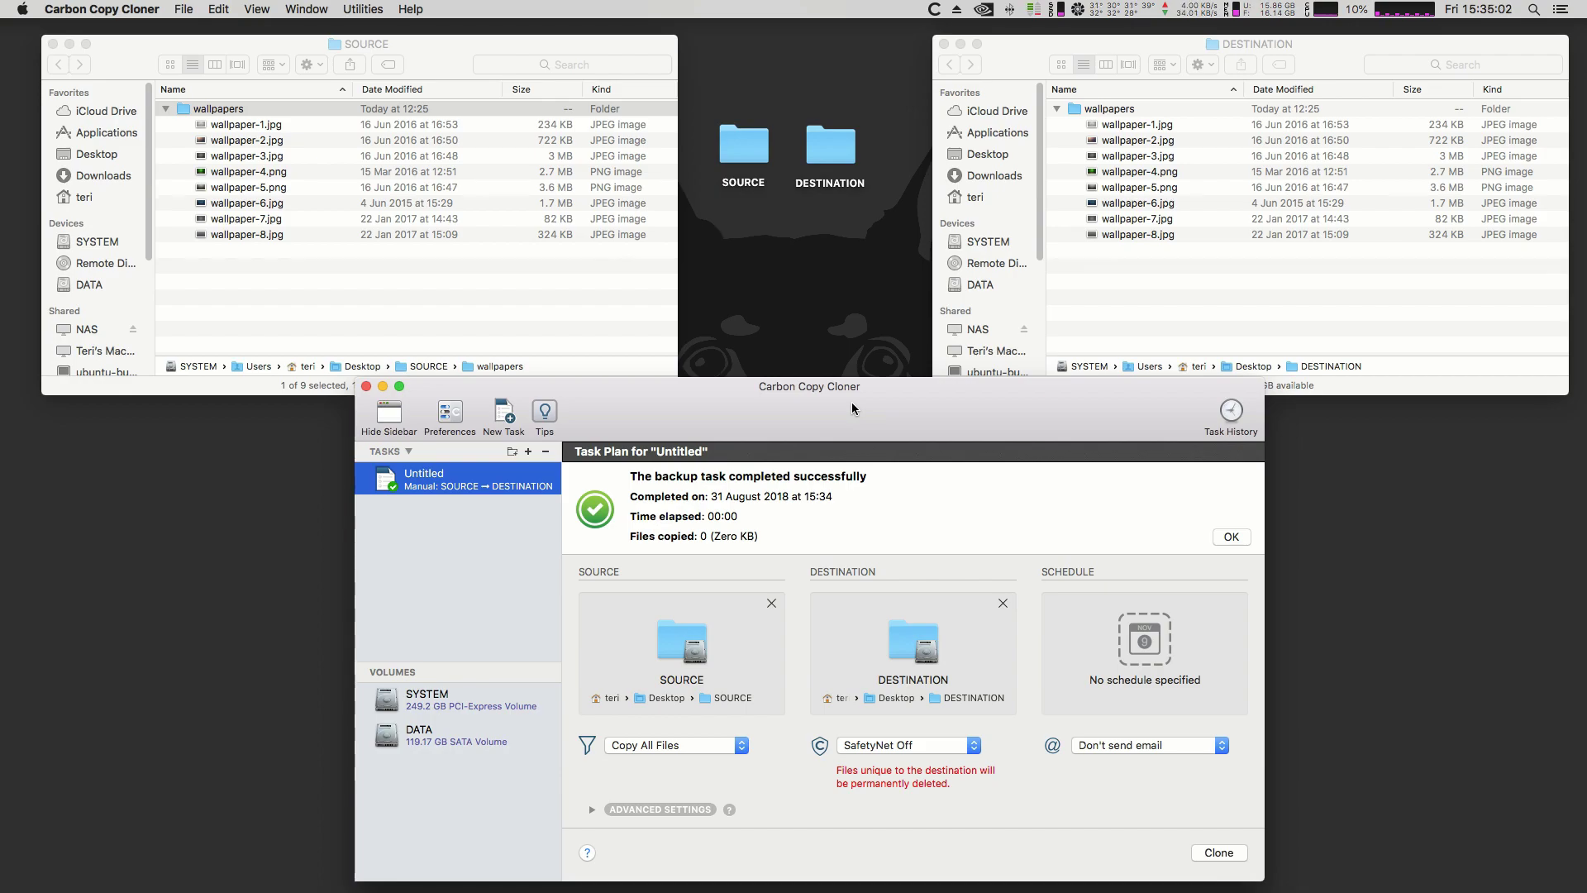
click(528, 451)
click(427, 511)
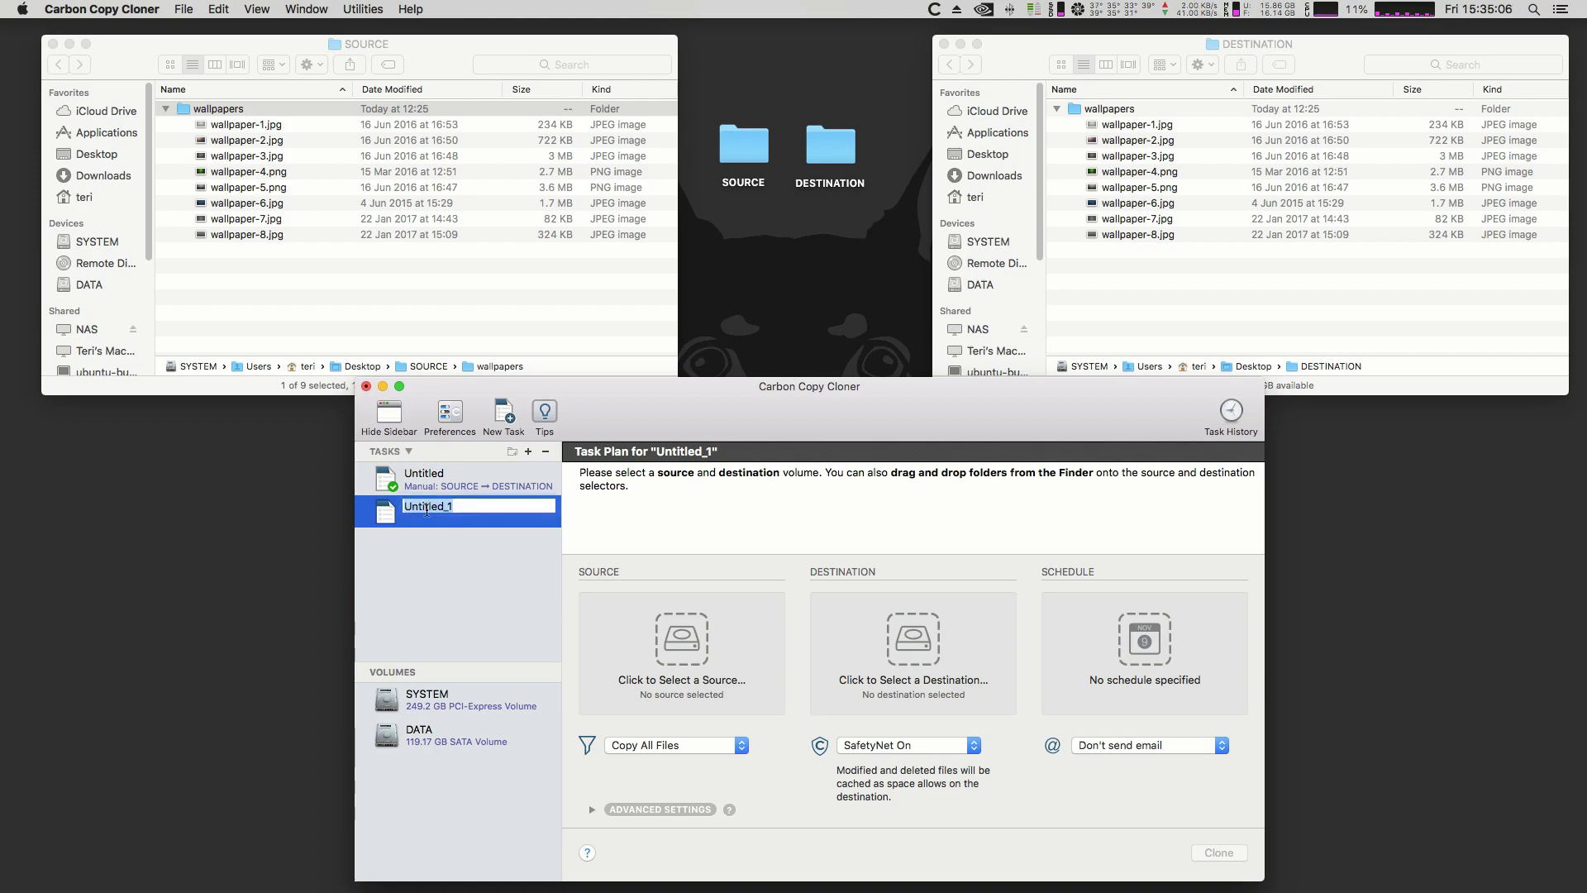
text(S)
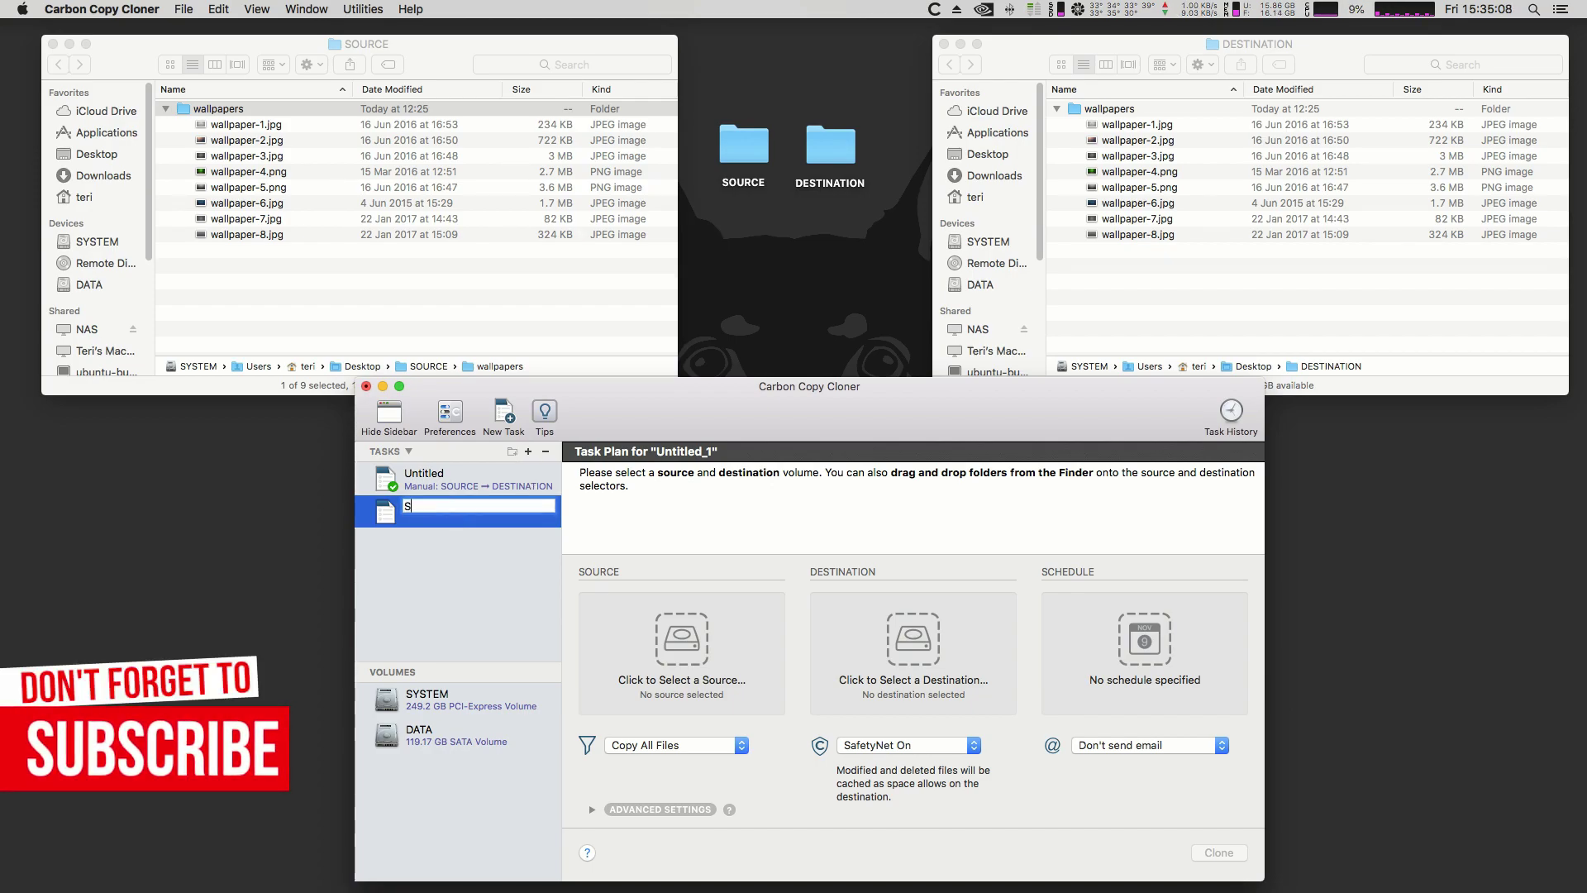
text(YSTEM clone)
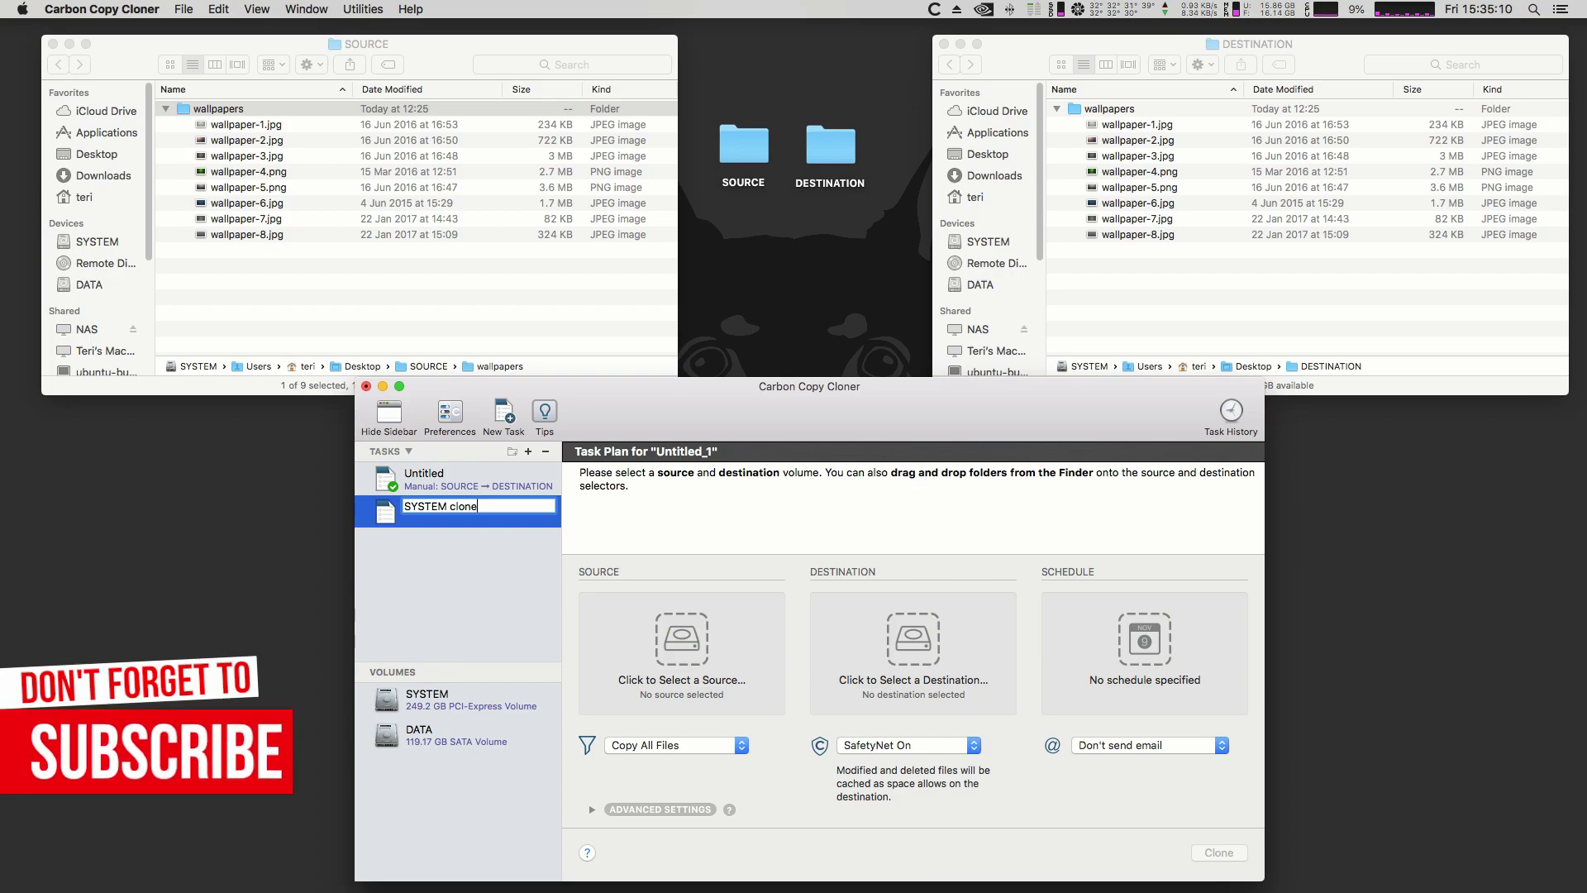
key(Return)
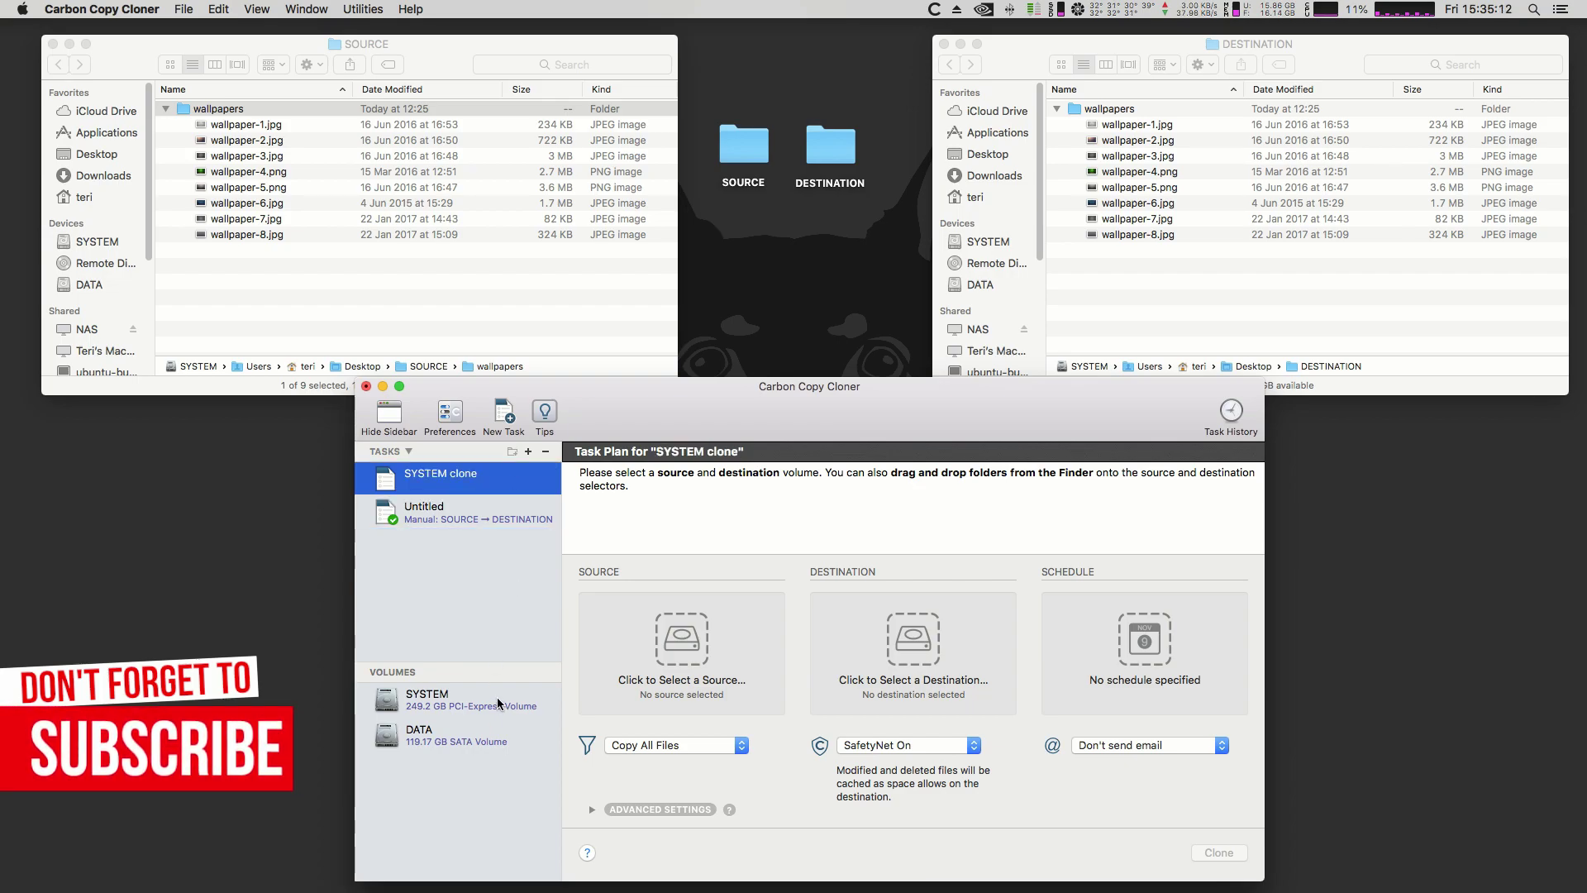
Step: Save the SYSTEM clone task and assign the SYSTEM volume as its source
click(558, 695)
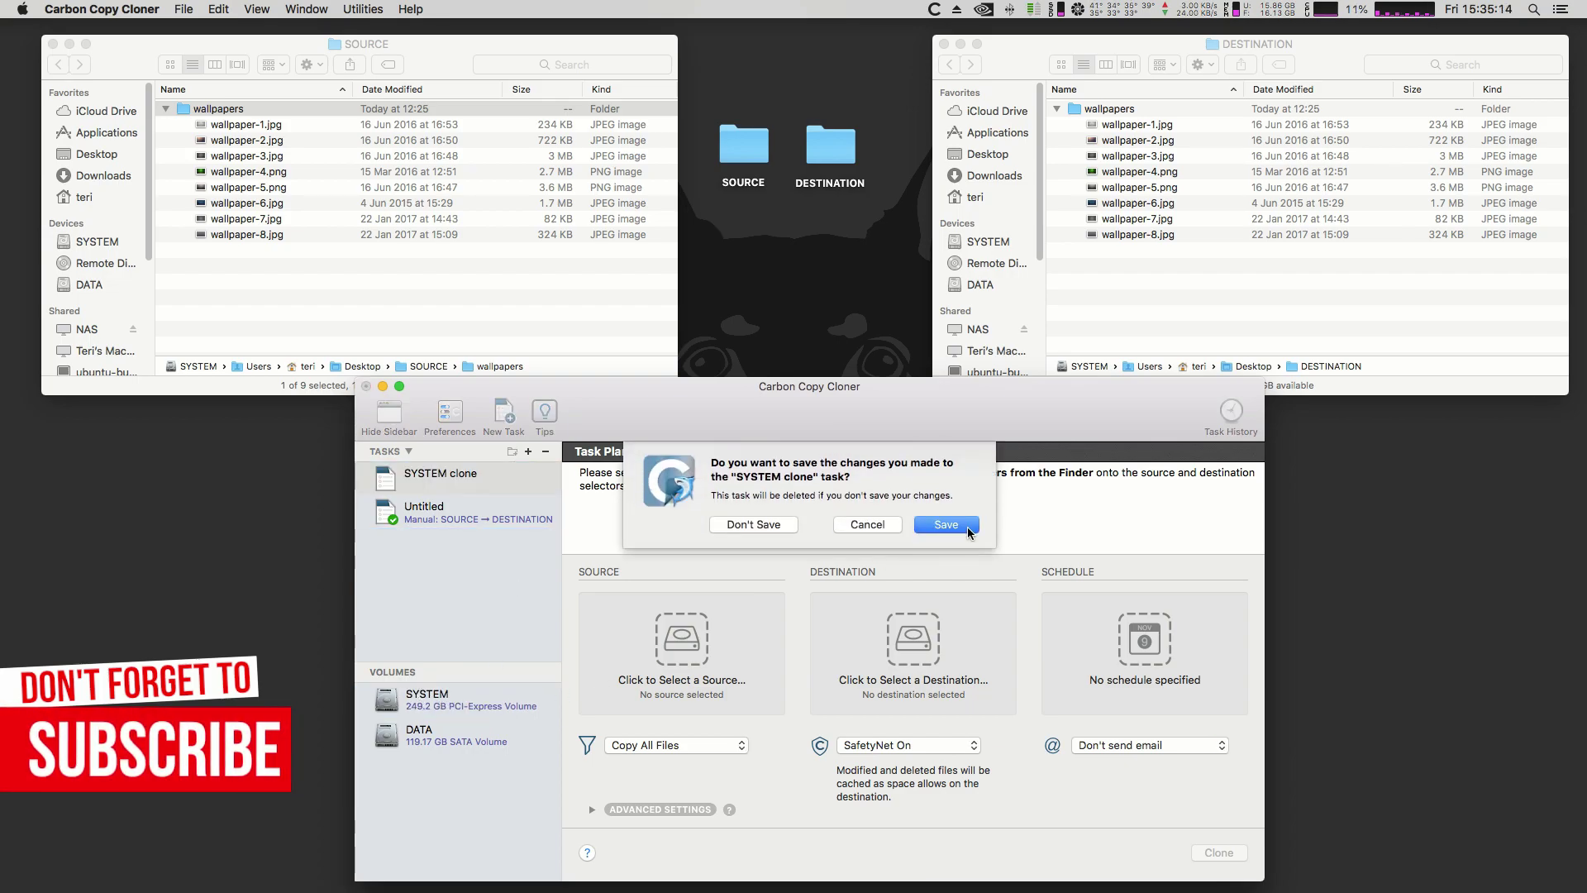
key(Return)
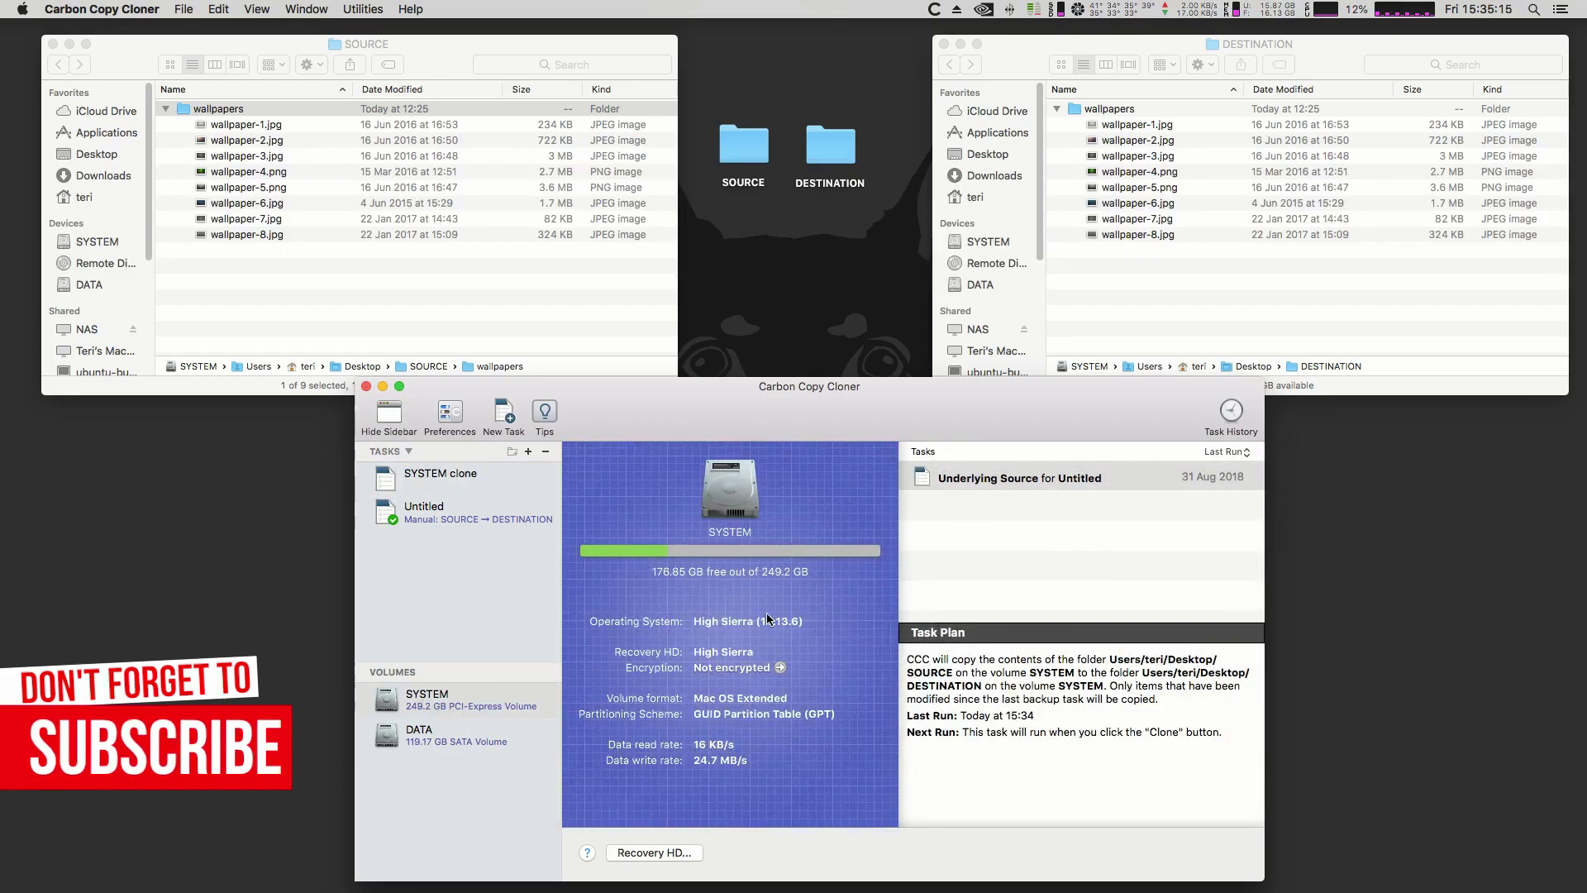
click(441, 516)
click(438, 478)
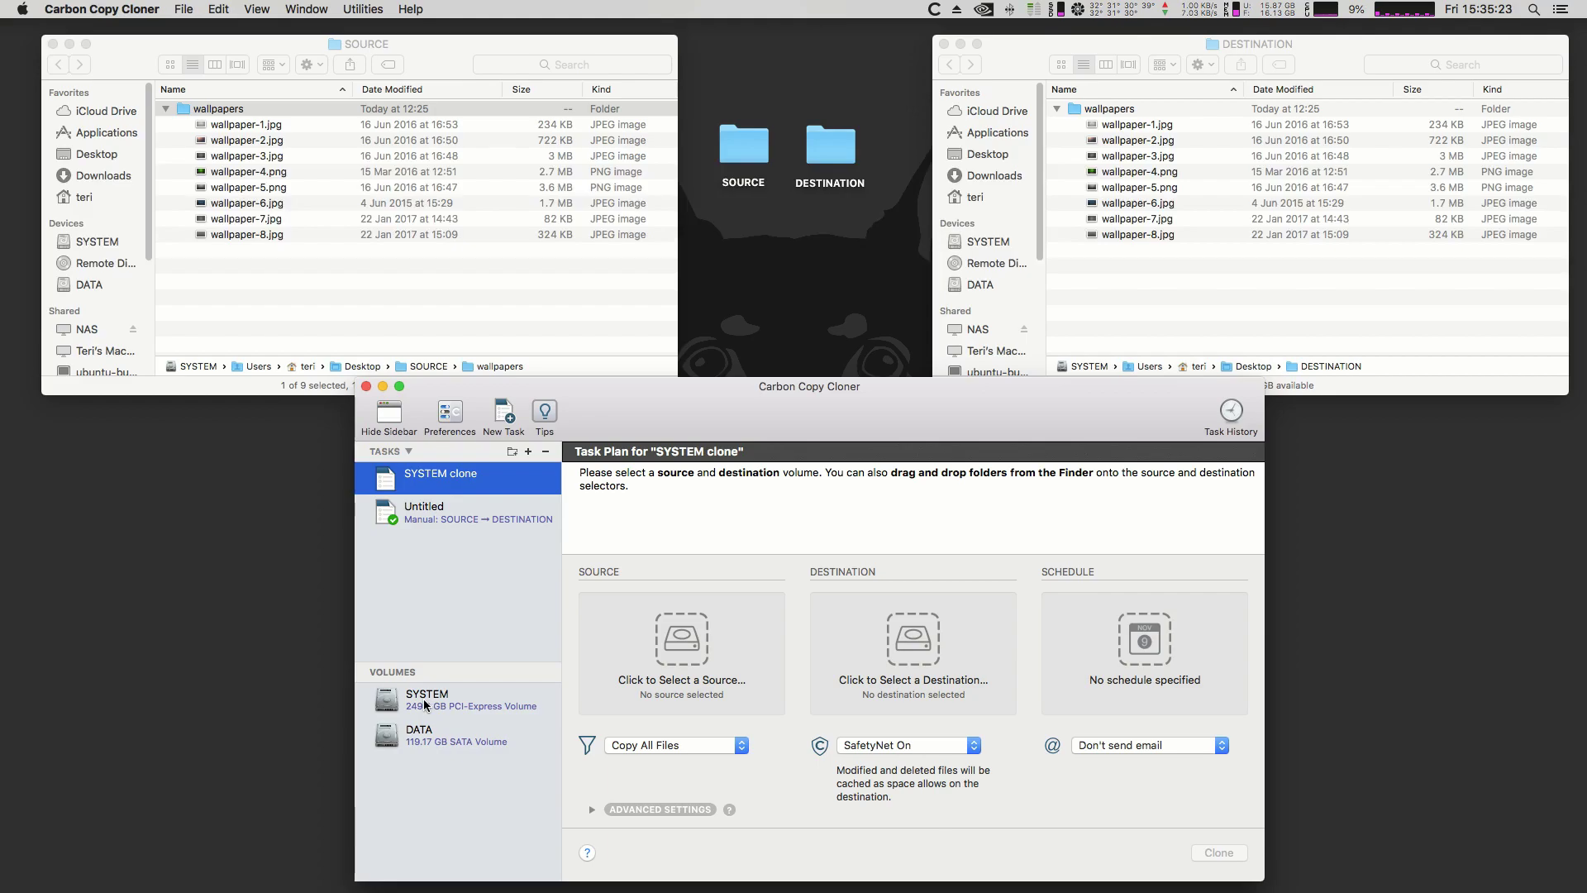
drag(418, 704, 689, 636)
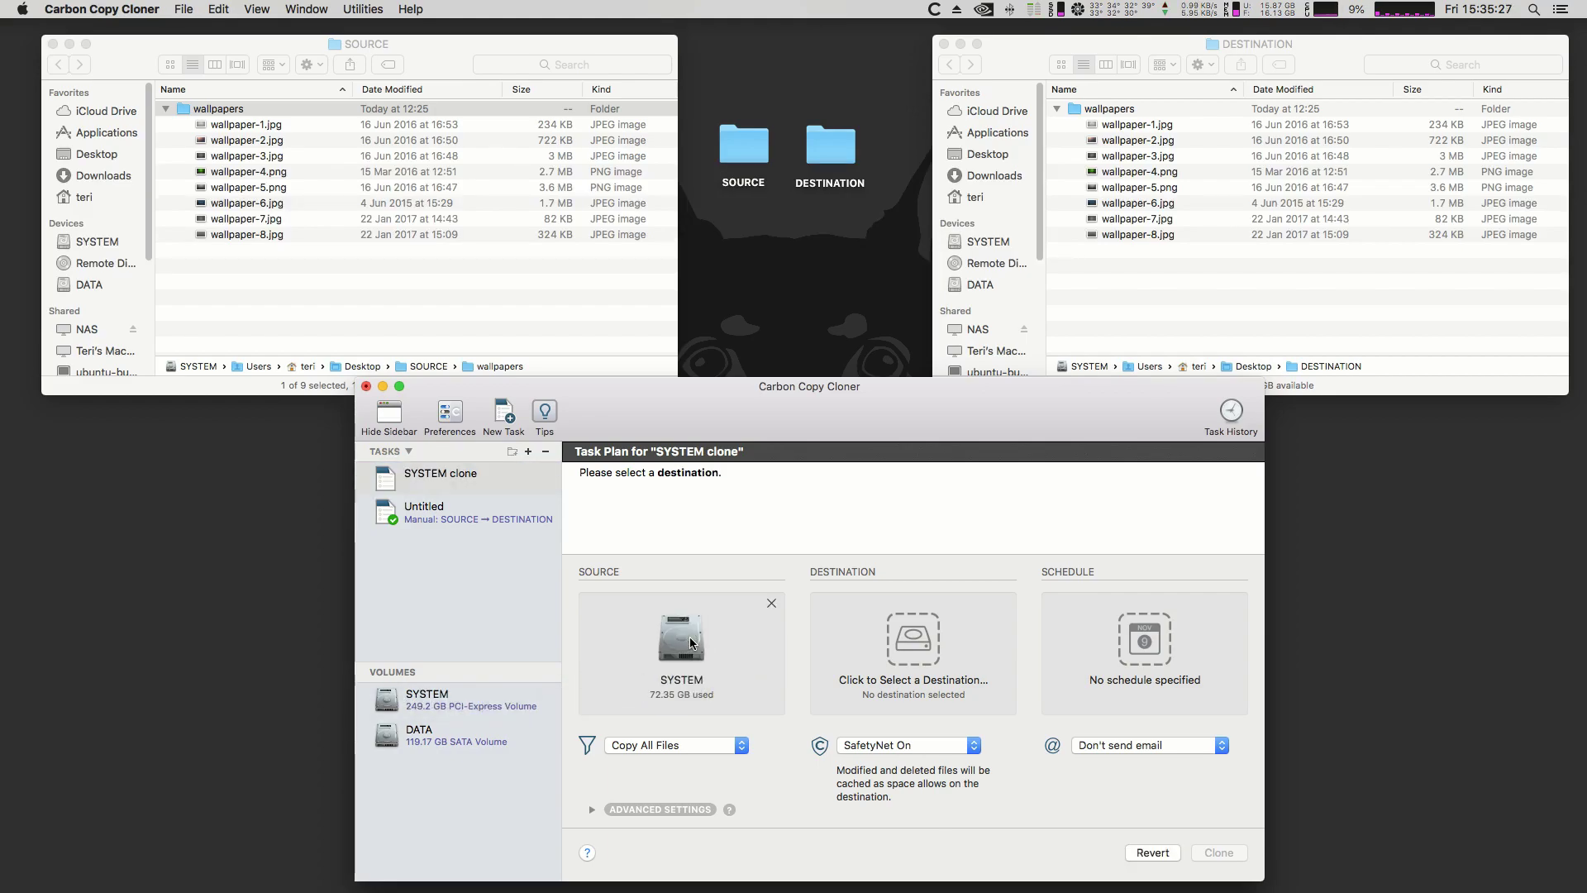
Step: Set the SYSTEM clone task's destination to a new disk image named SYSTEM on FTP_clones and turn SafetyNet off
click(913, 640)
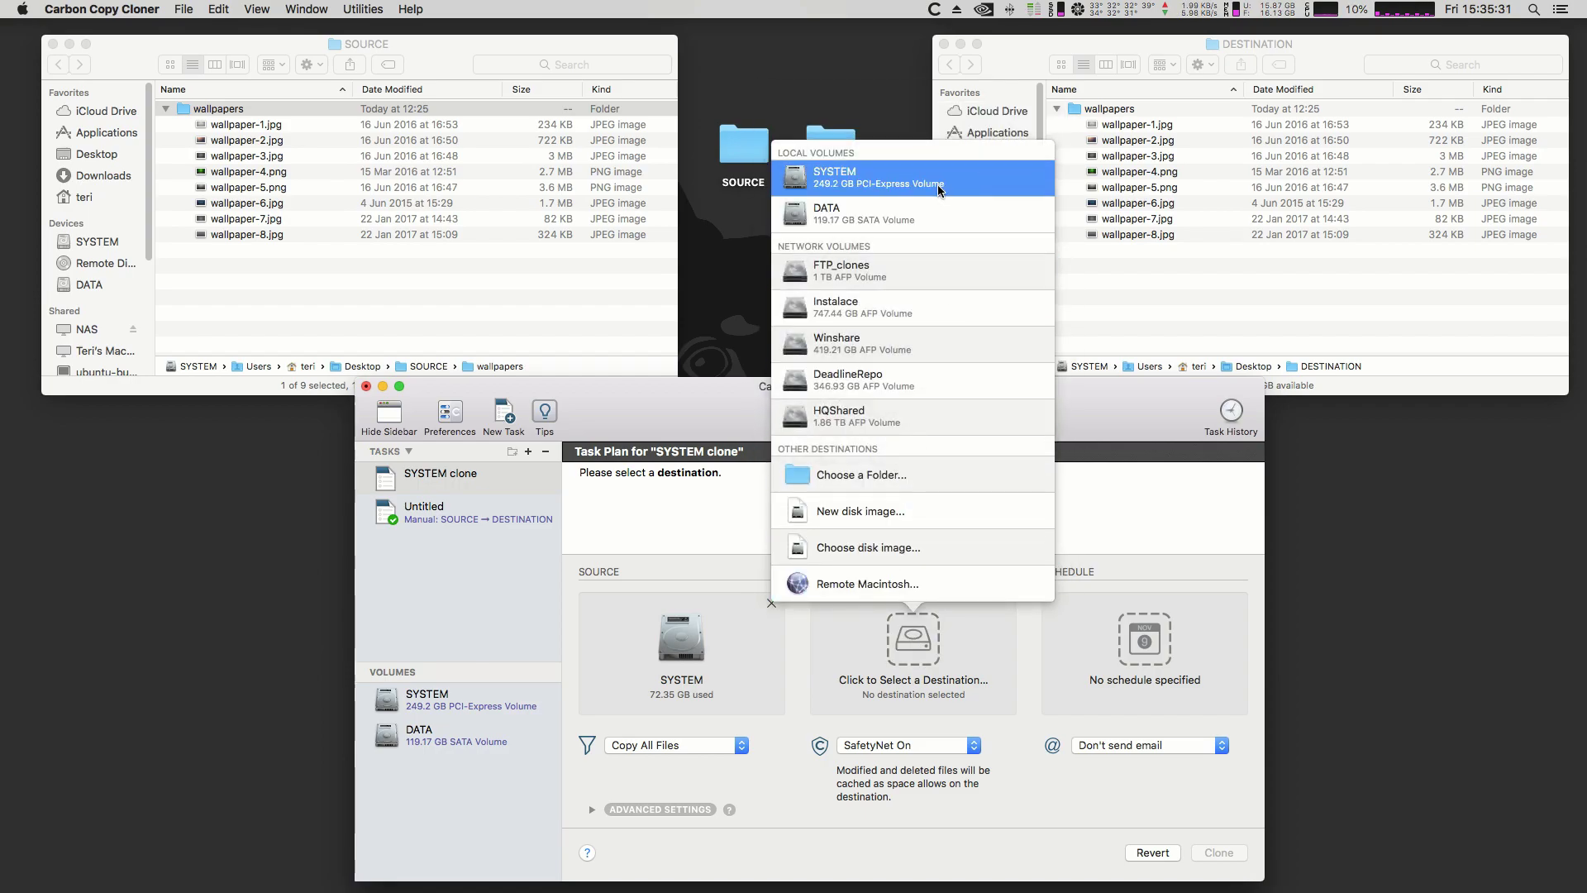
mouse_move(937, 269)
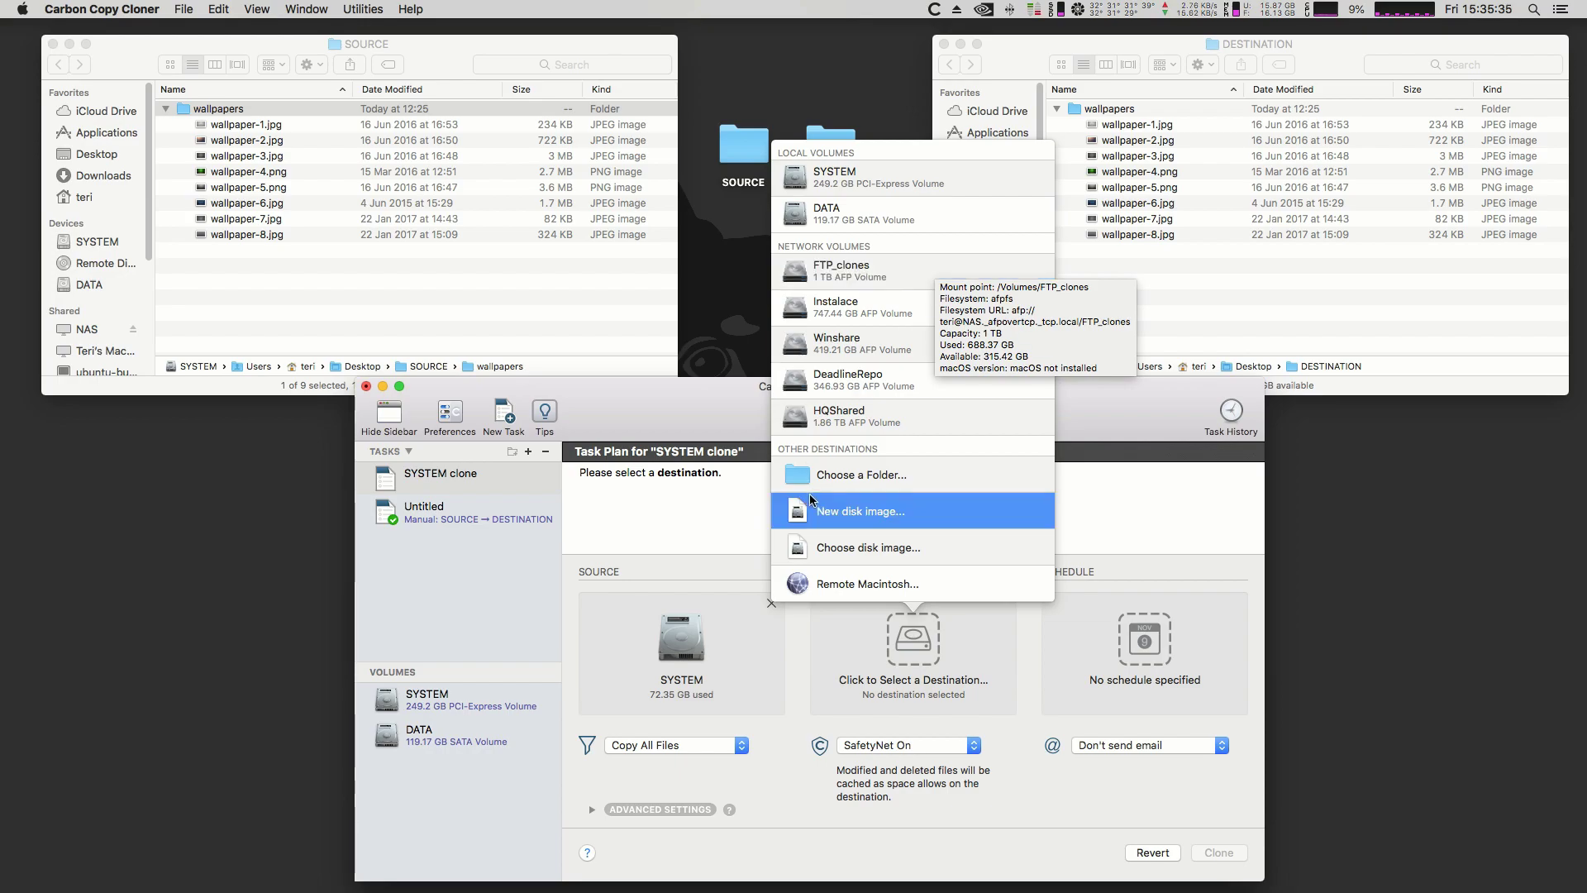
click(874, 514)
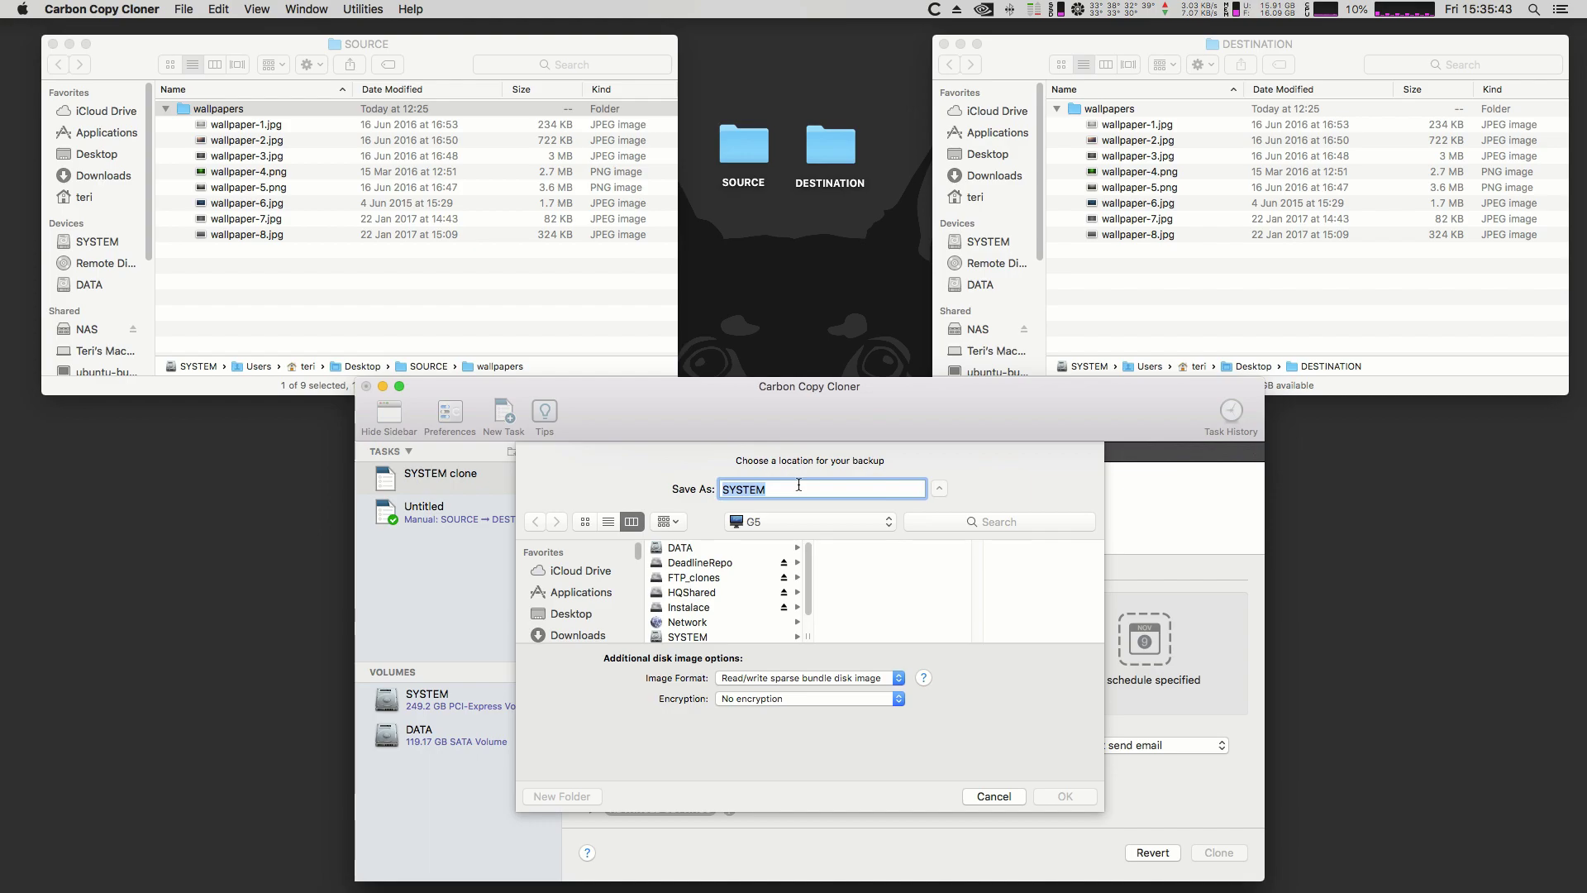
click(702, 578)
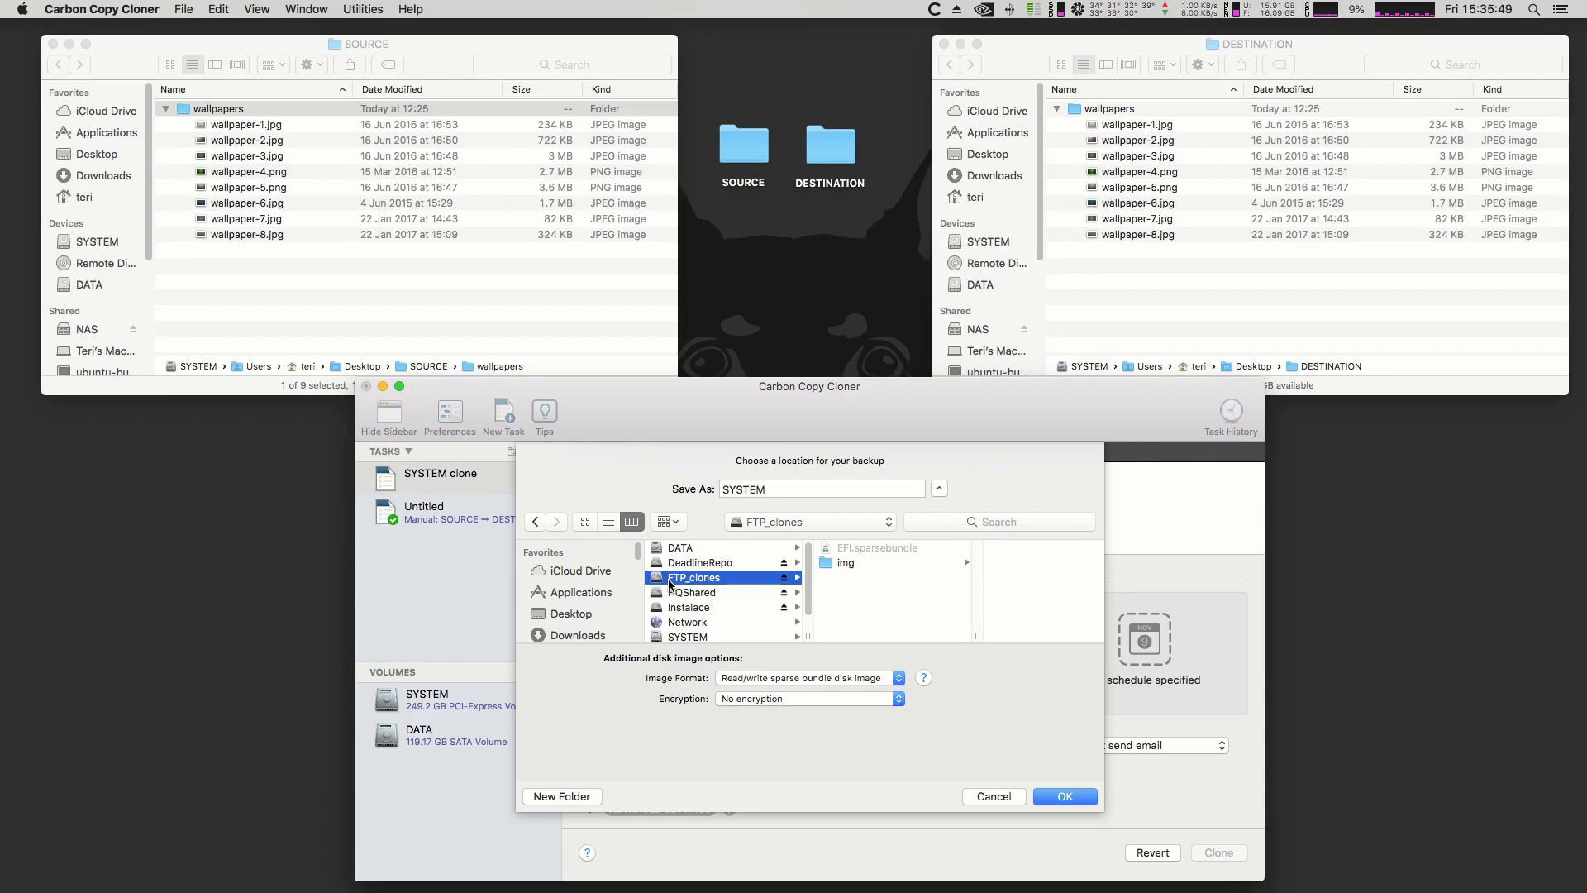
click(1069, 795)
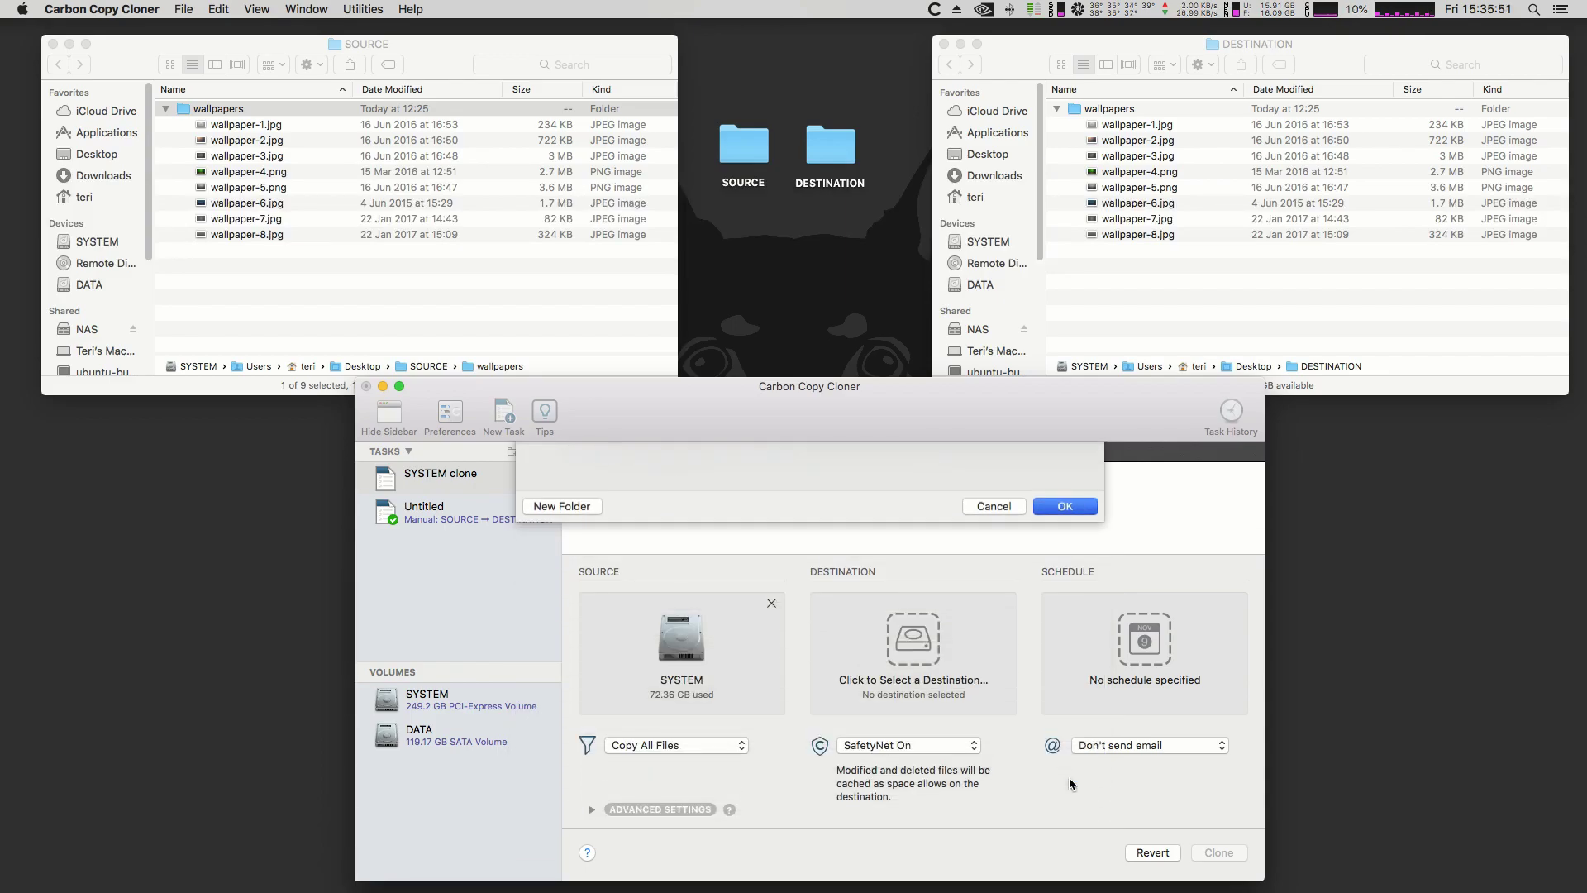
click(912, 748)
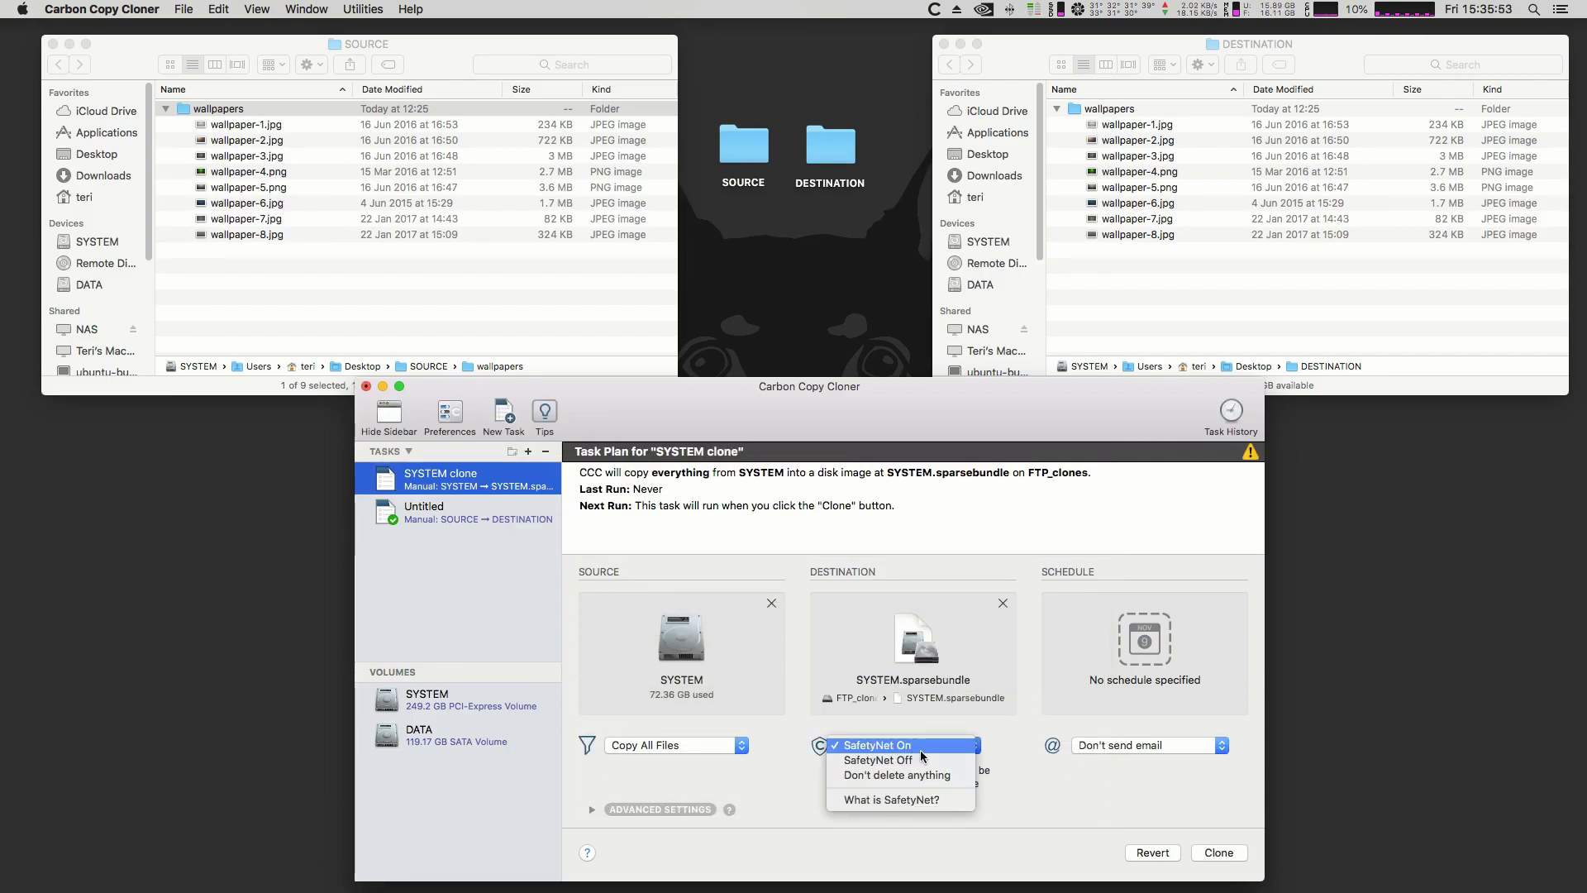
click(934, 759)
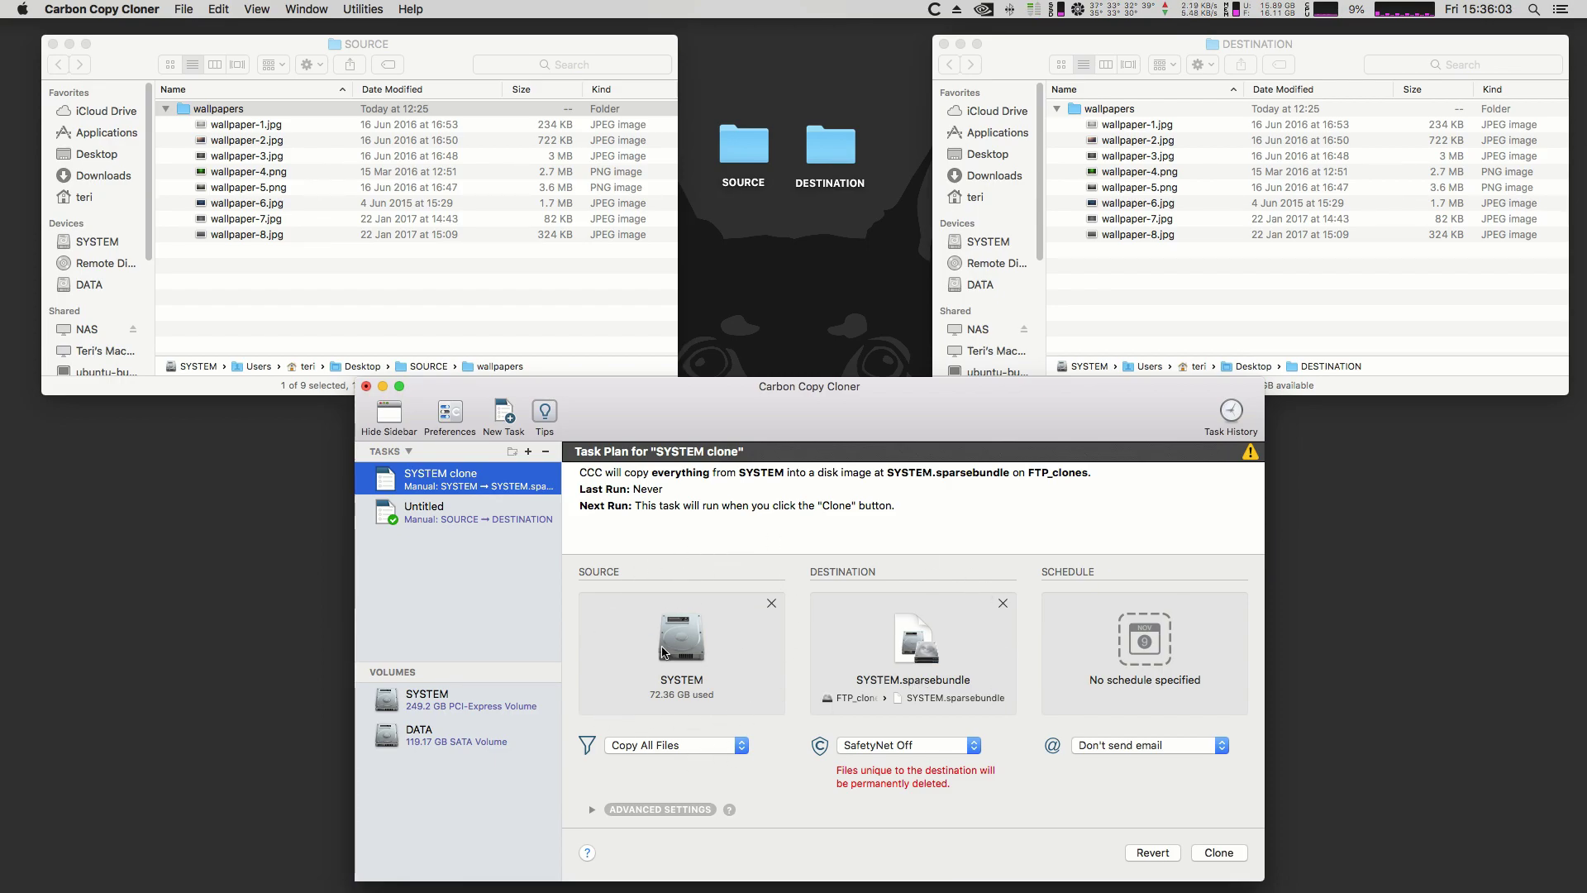
Step: Review the Cloning Coach's concerns about the SYSTEM clone task's settings and close them
mouse_move(662, 652)
click(1250, 453)
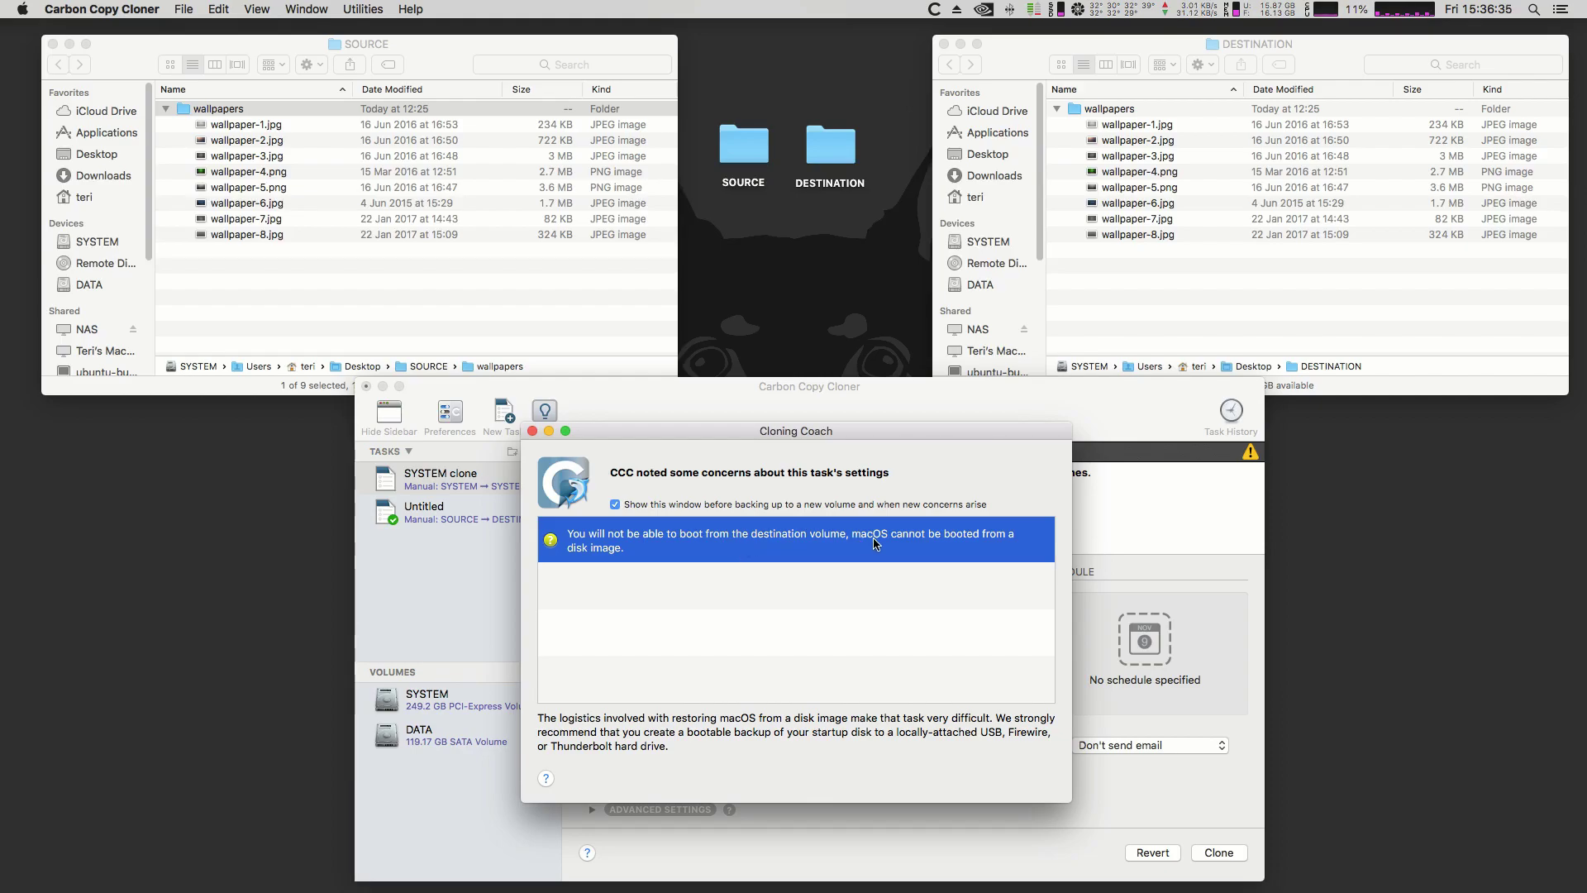
click(532, 431)
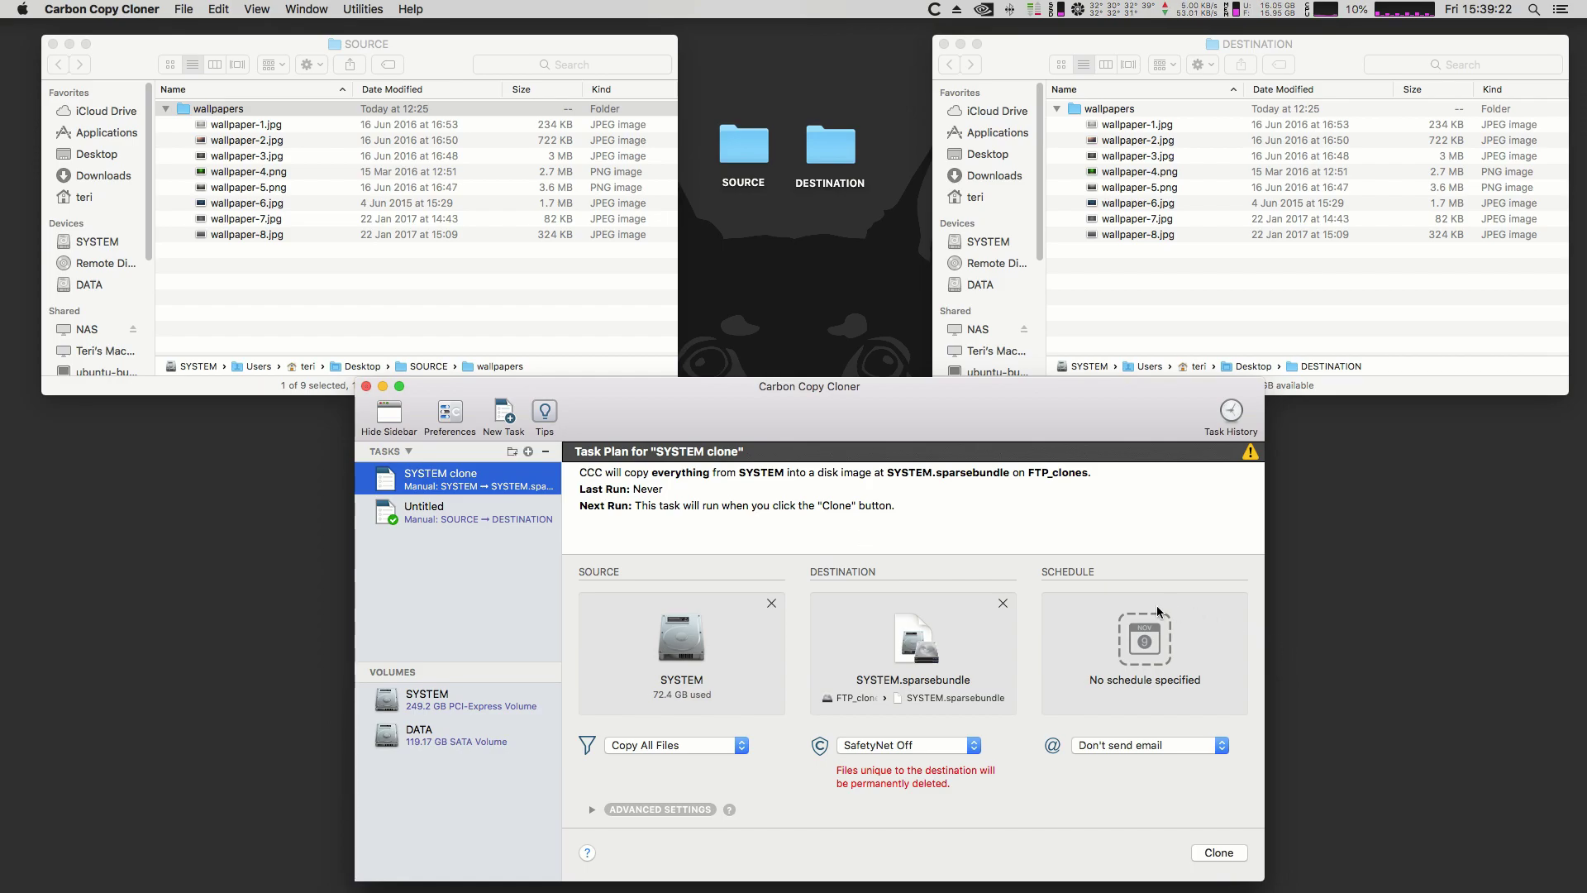
Step: Create another backup task and name it "EFI clone"
click(528, 452)
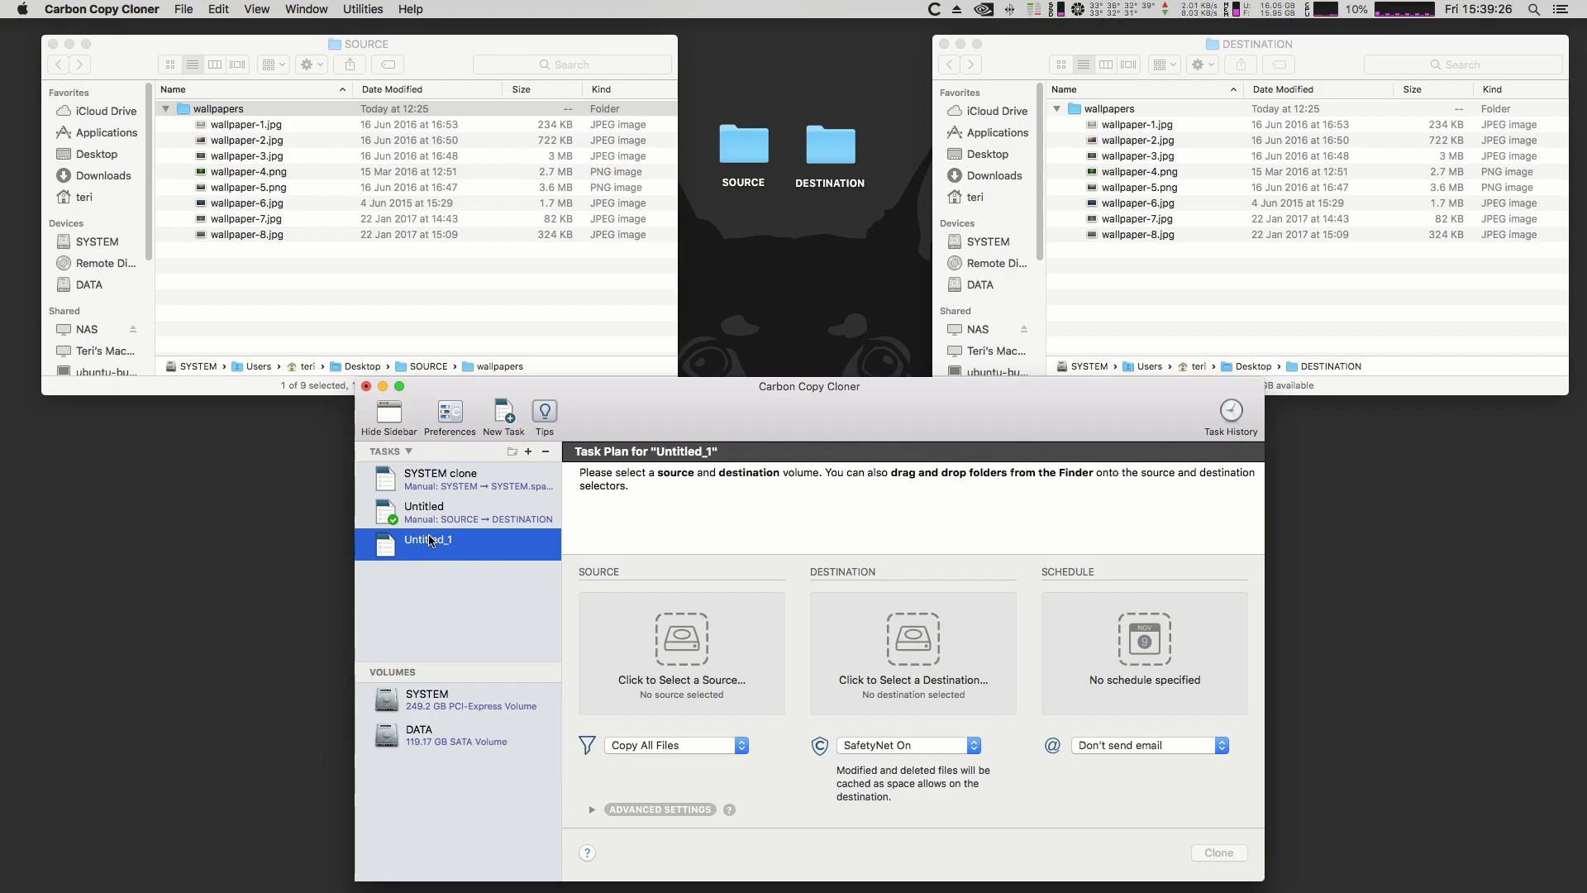
text(EFI)
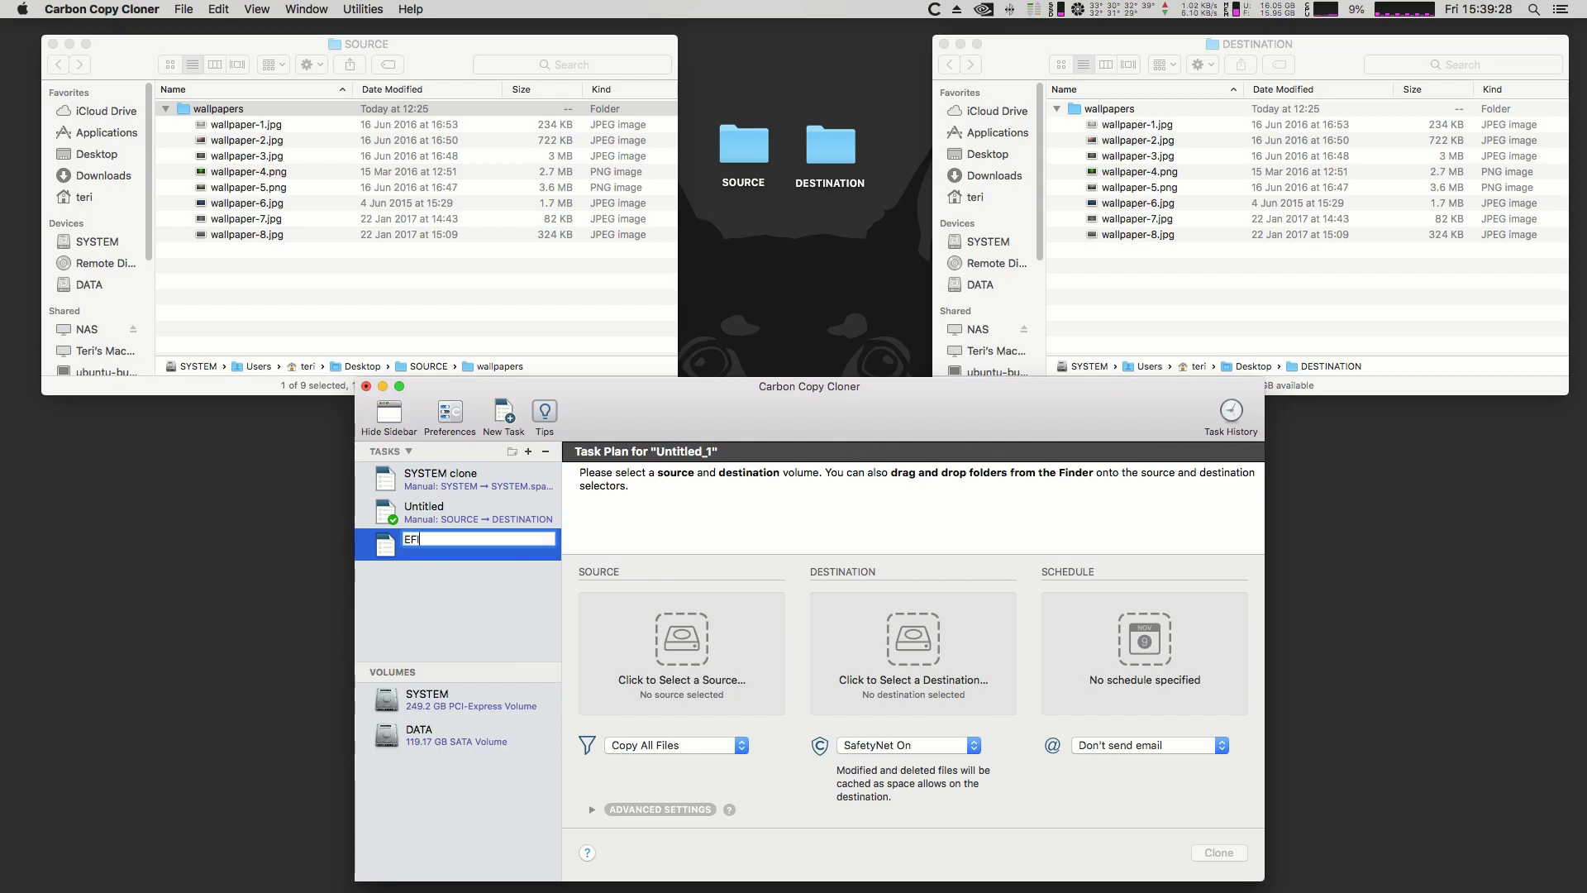
text( clone)
key(Return)
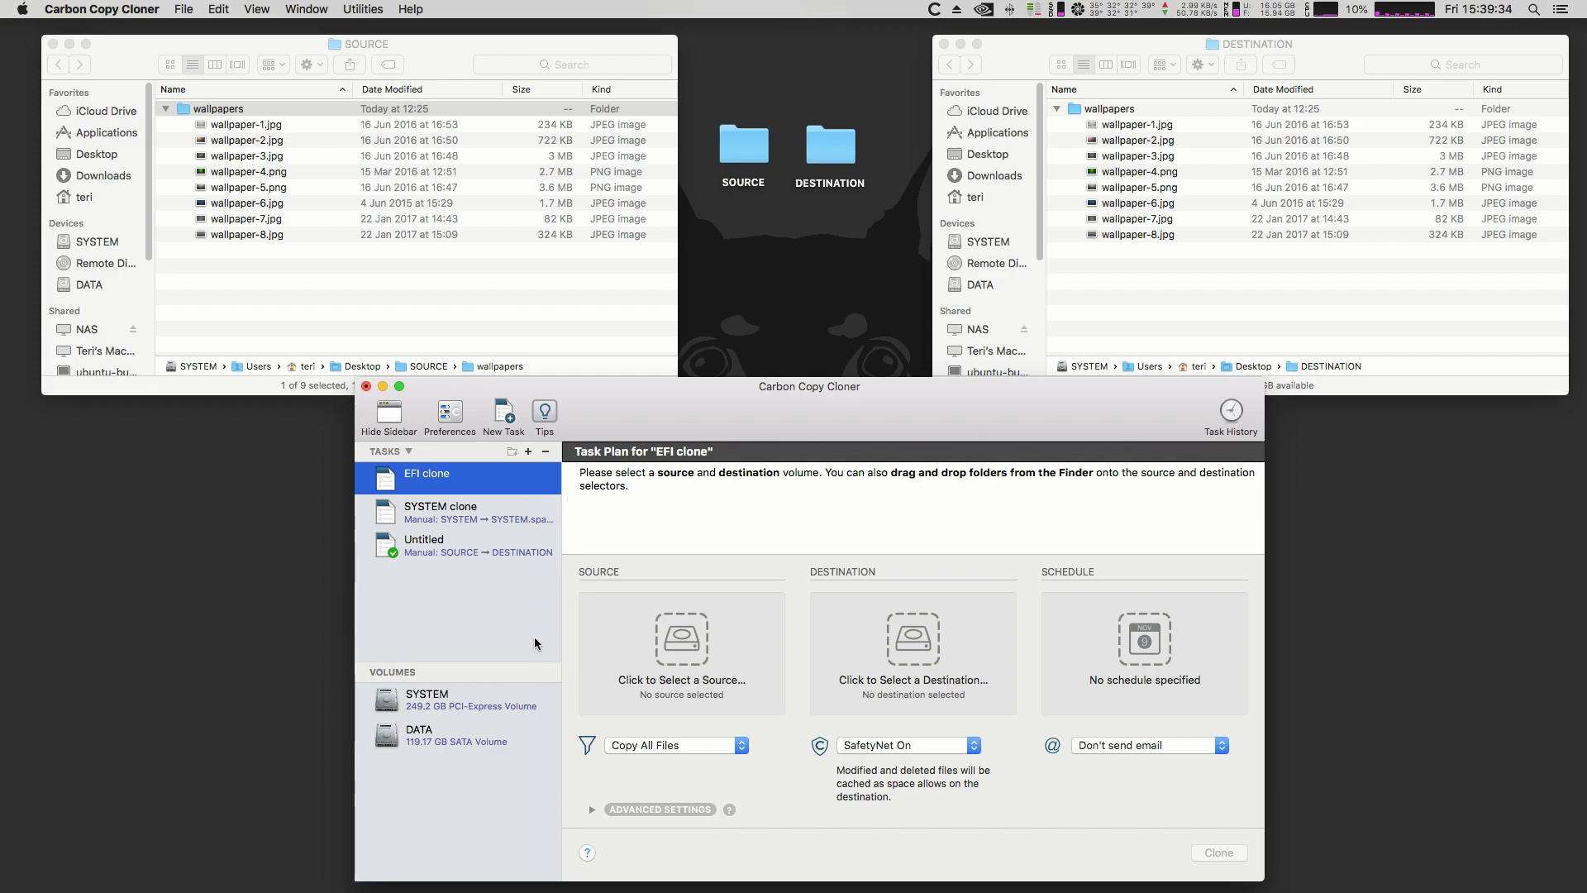
Step: Switch to Clover Configurator, mount the SYSTEM disk's EFI partition by entering the account password, and quit the program
key(super+space)
text(clo)
key(Return)
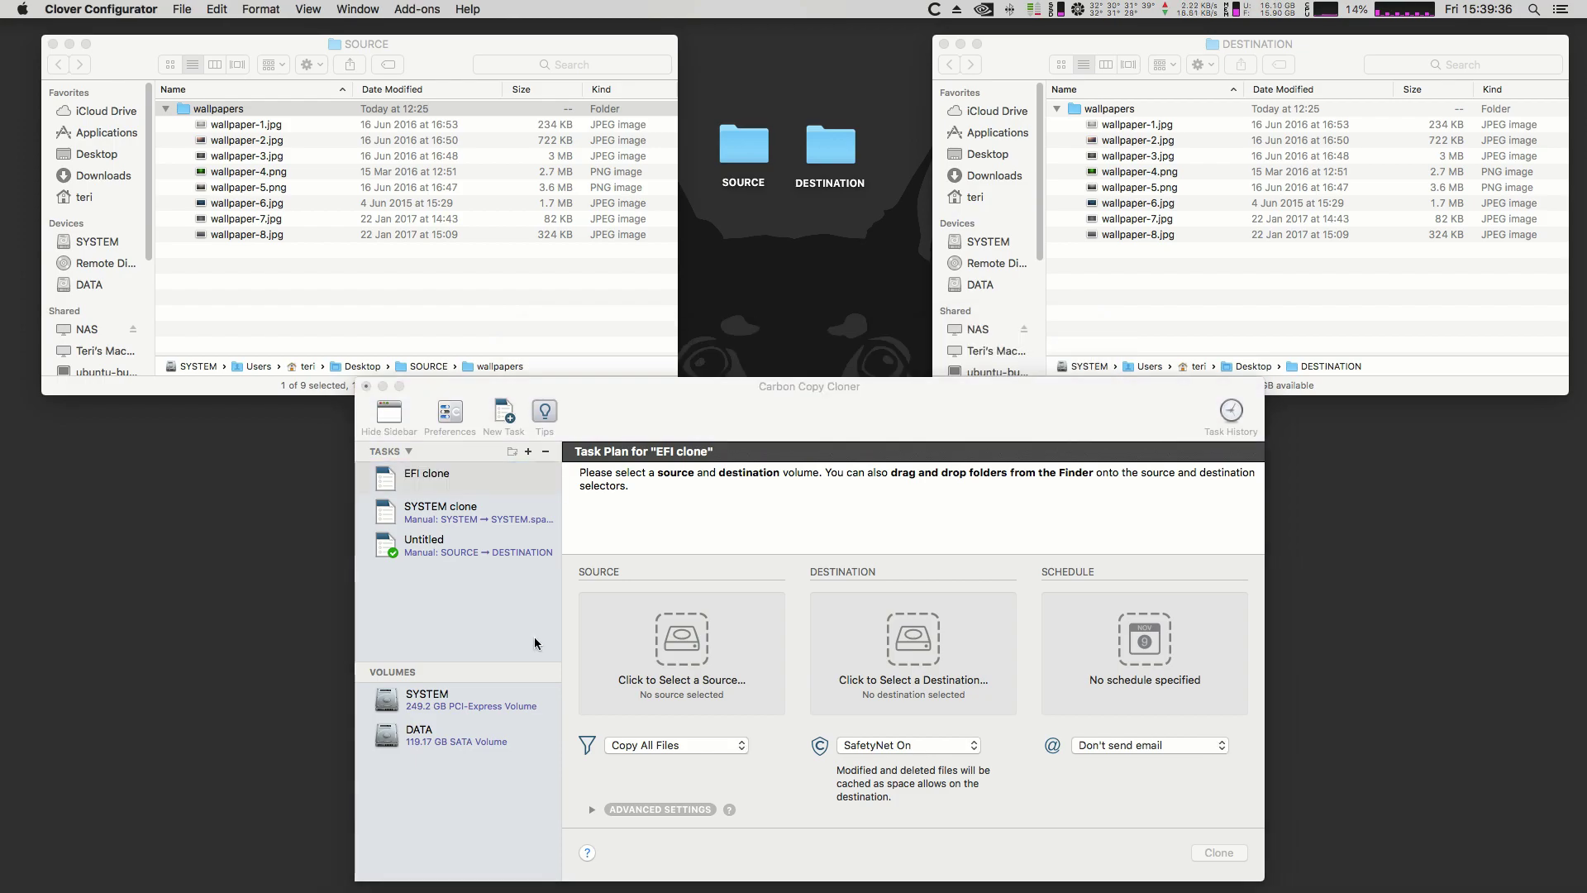
click(331, 453)
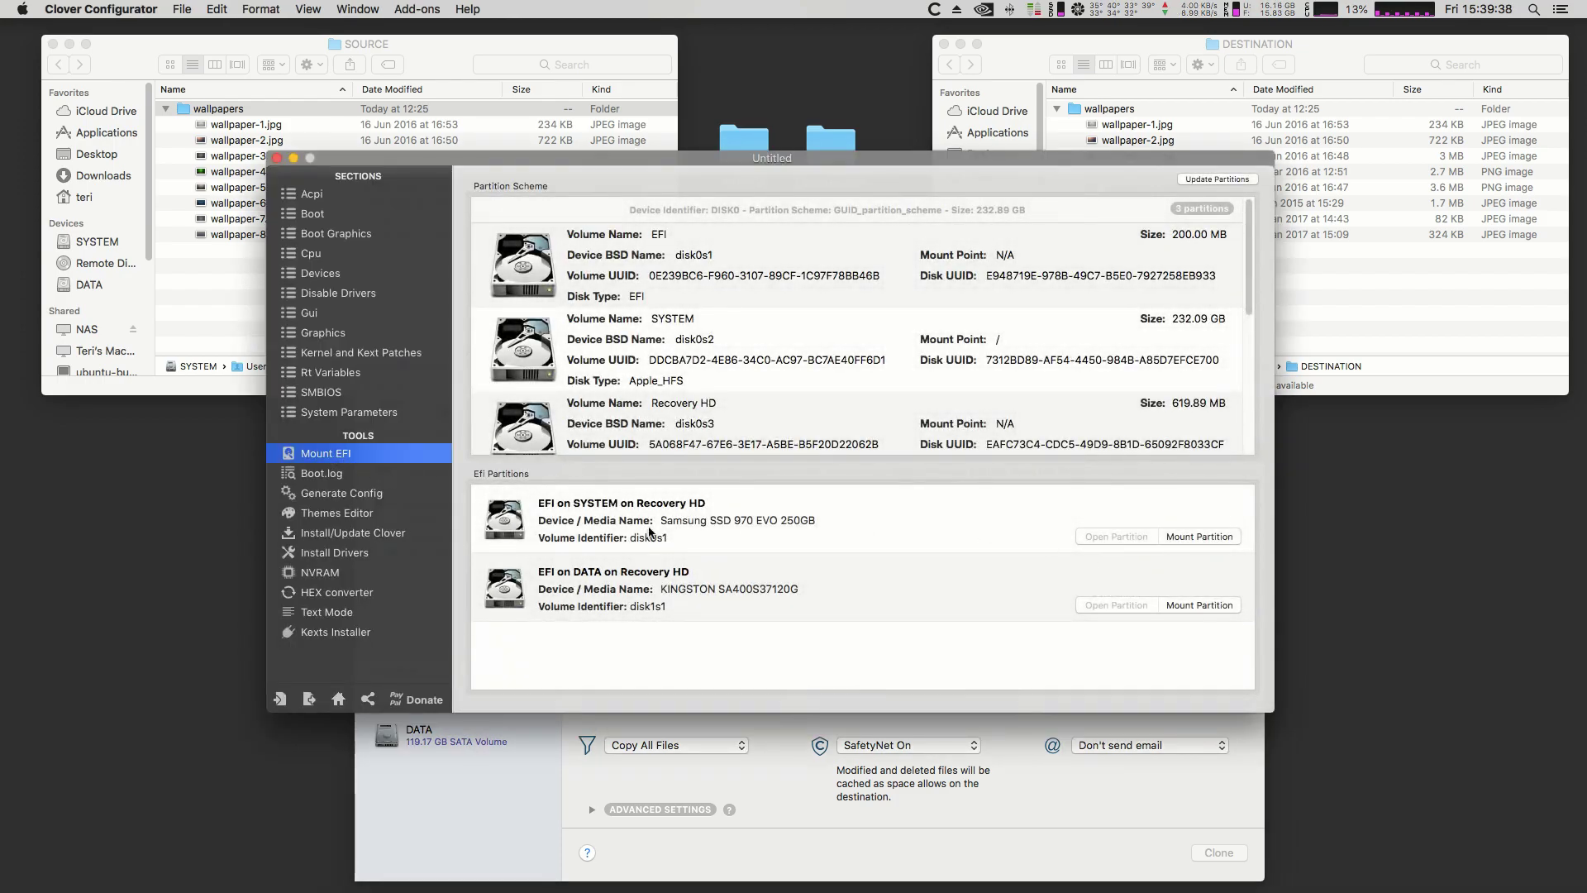
click(1200, 538)
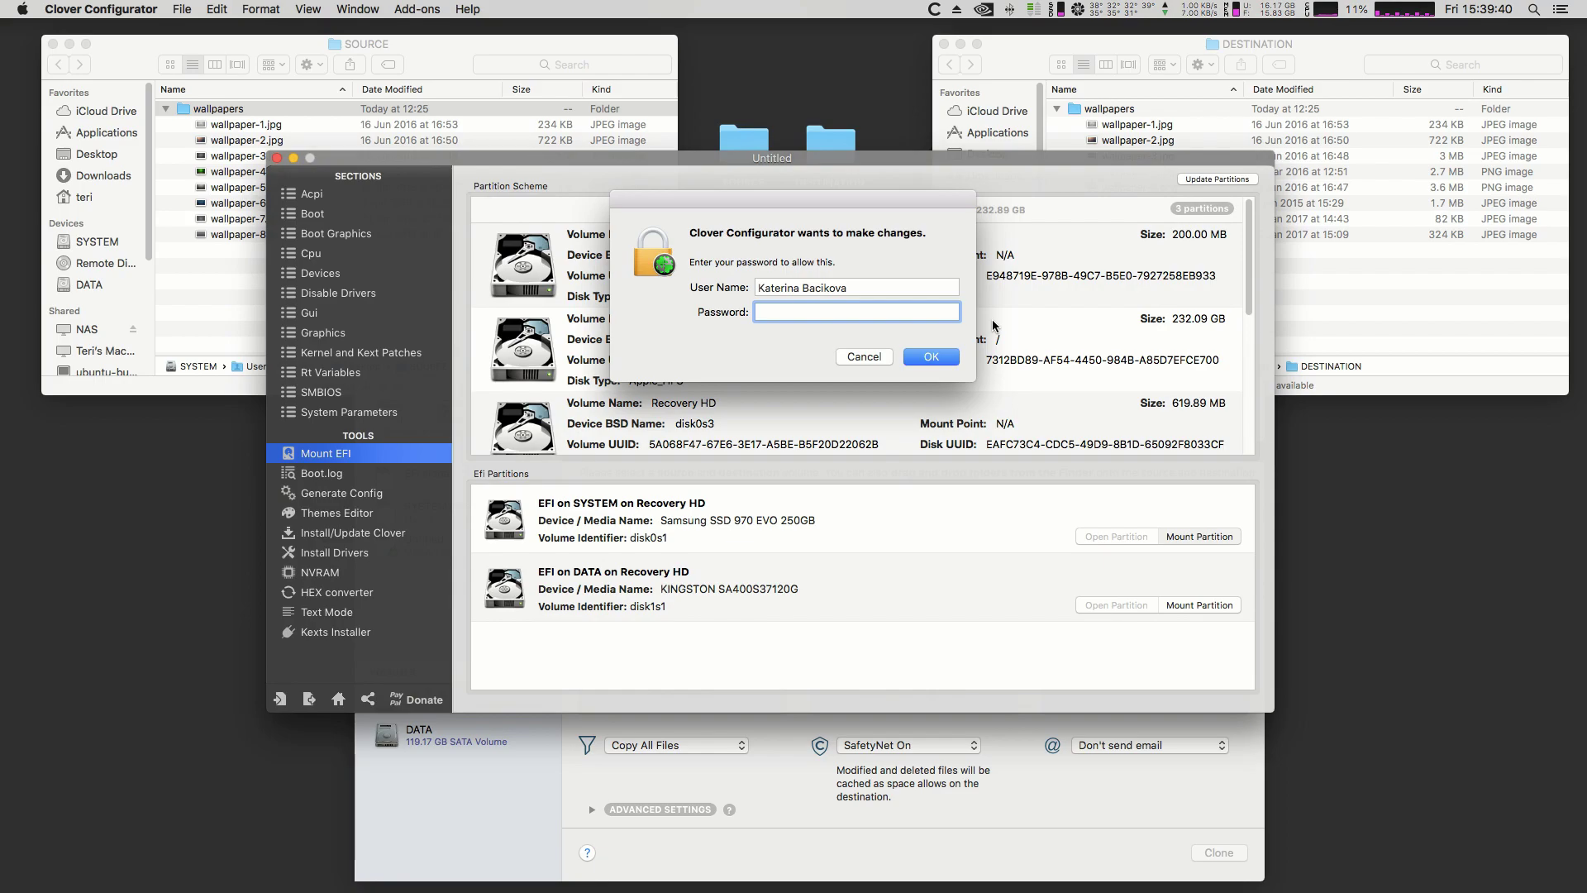
text(*********)
key(Return)
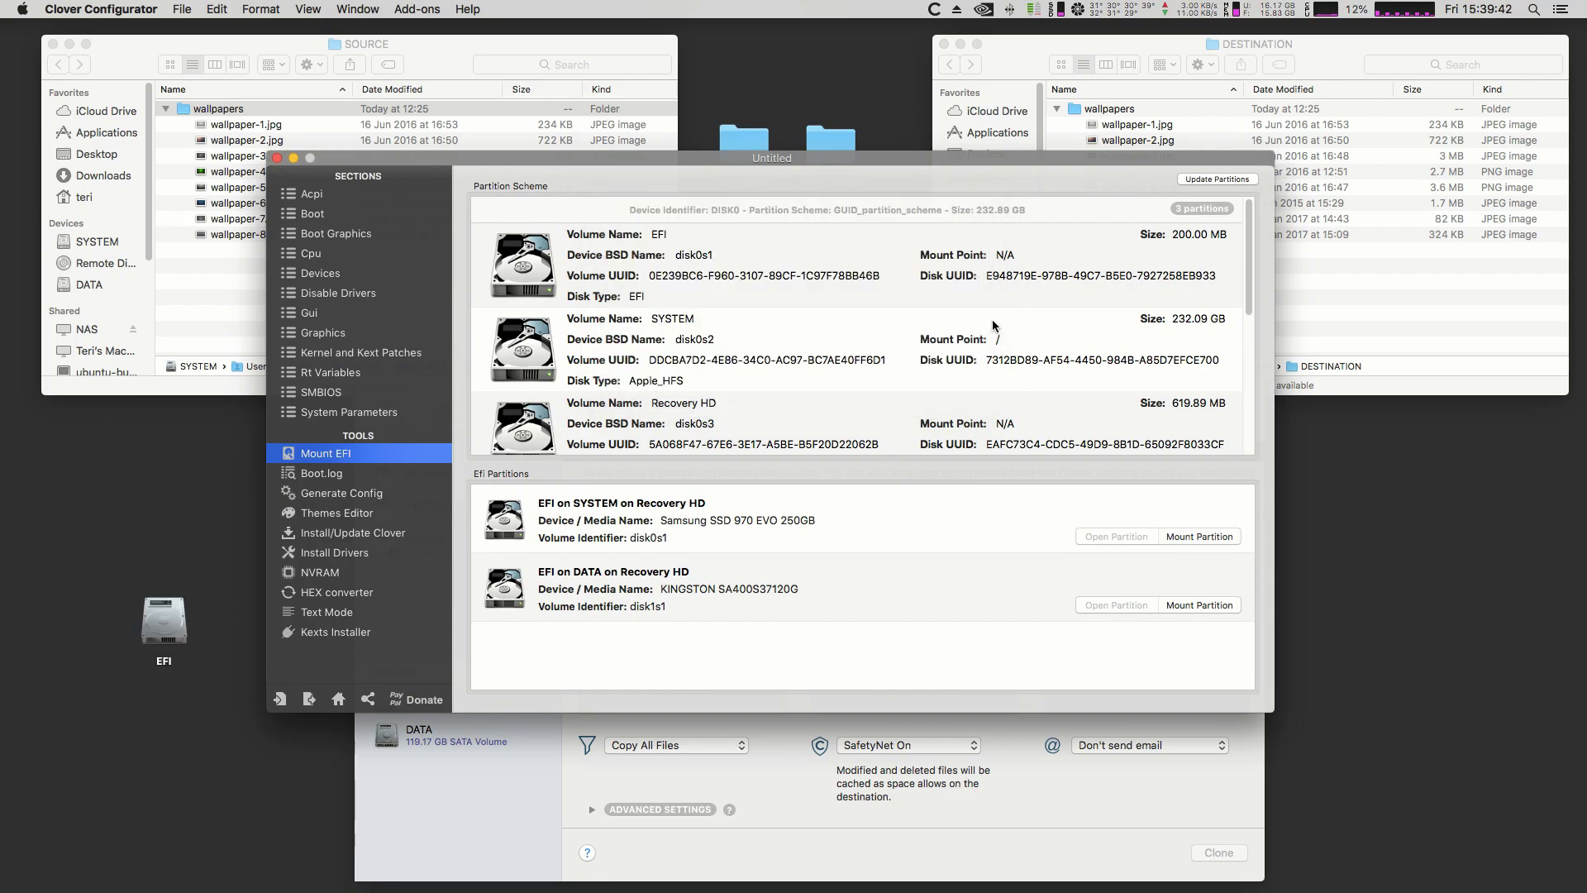
key(super+q)
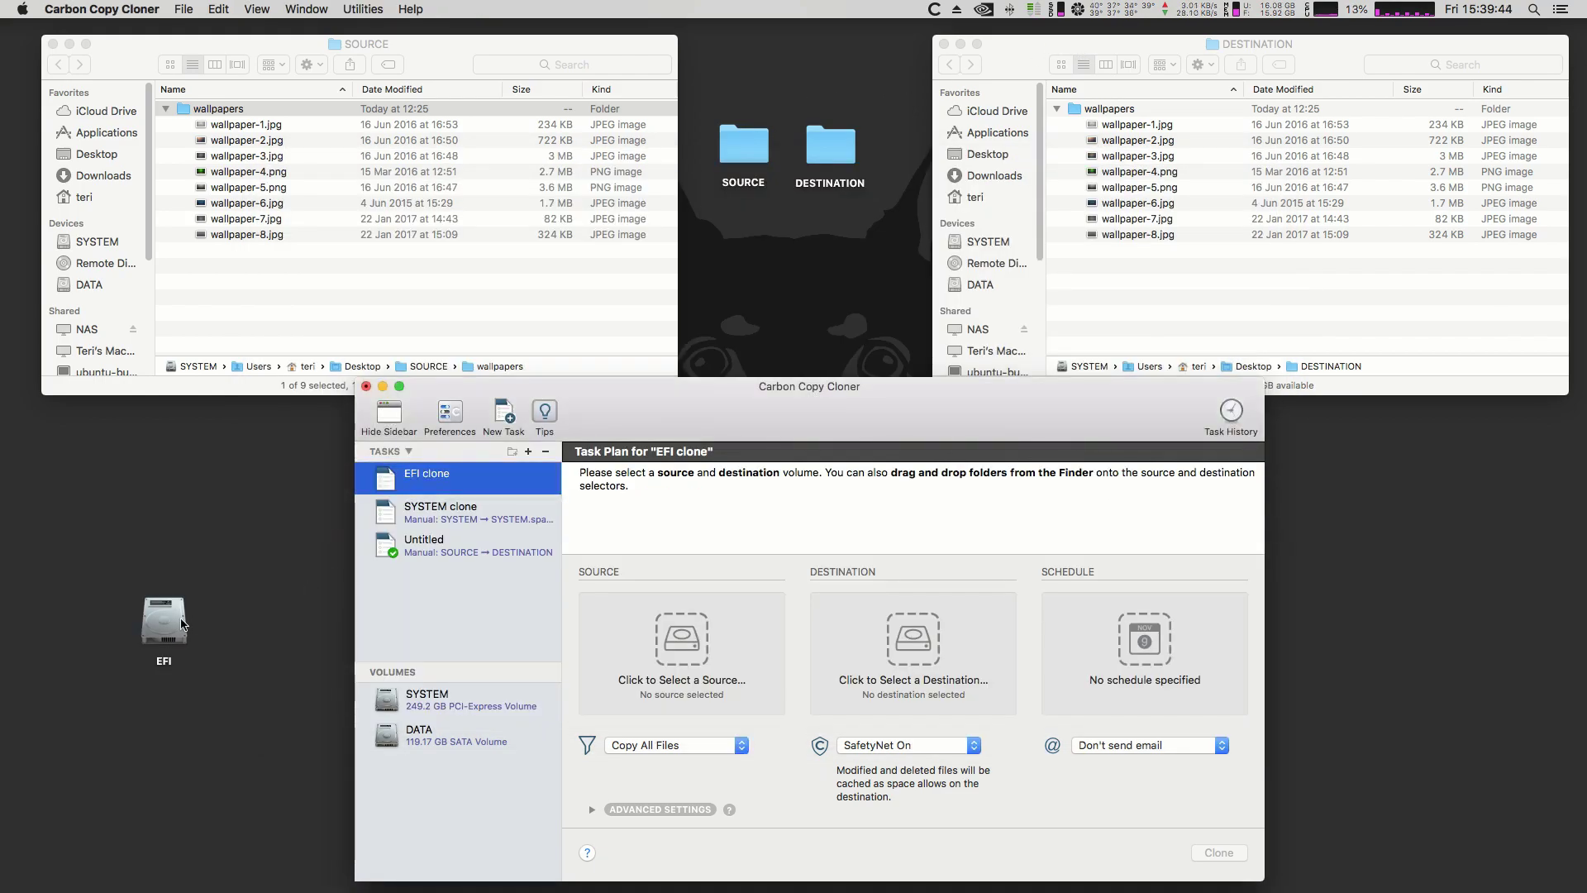
Step: Assign the mounted EFI volume as the EFI clone task's source and turn SafetyNet off
drag(164, 622, 688, 642)
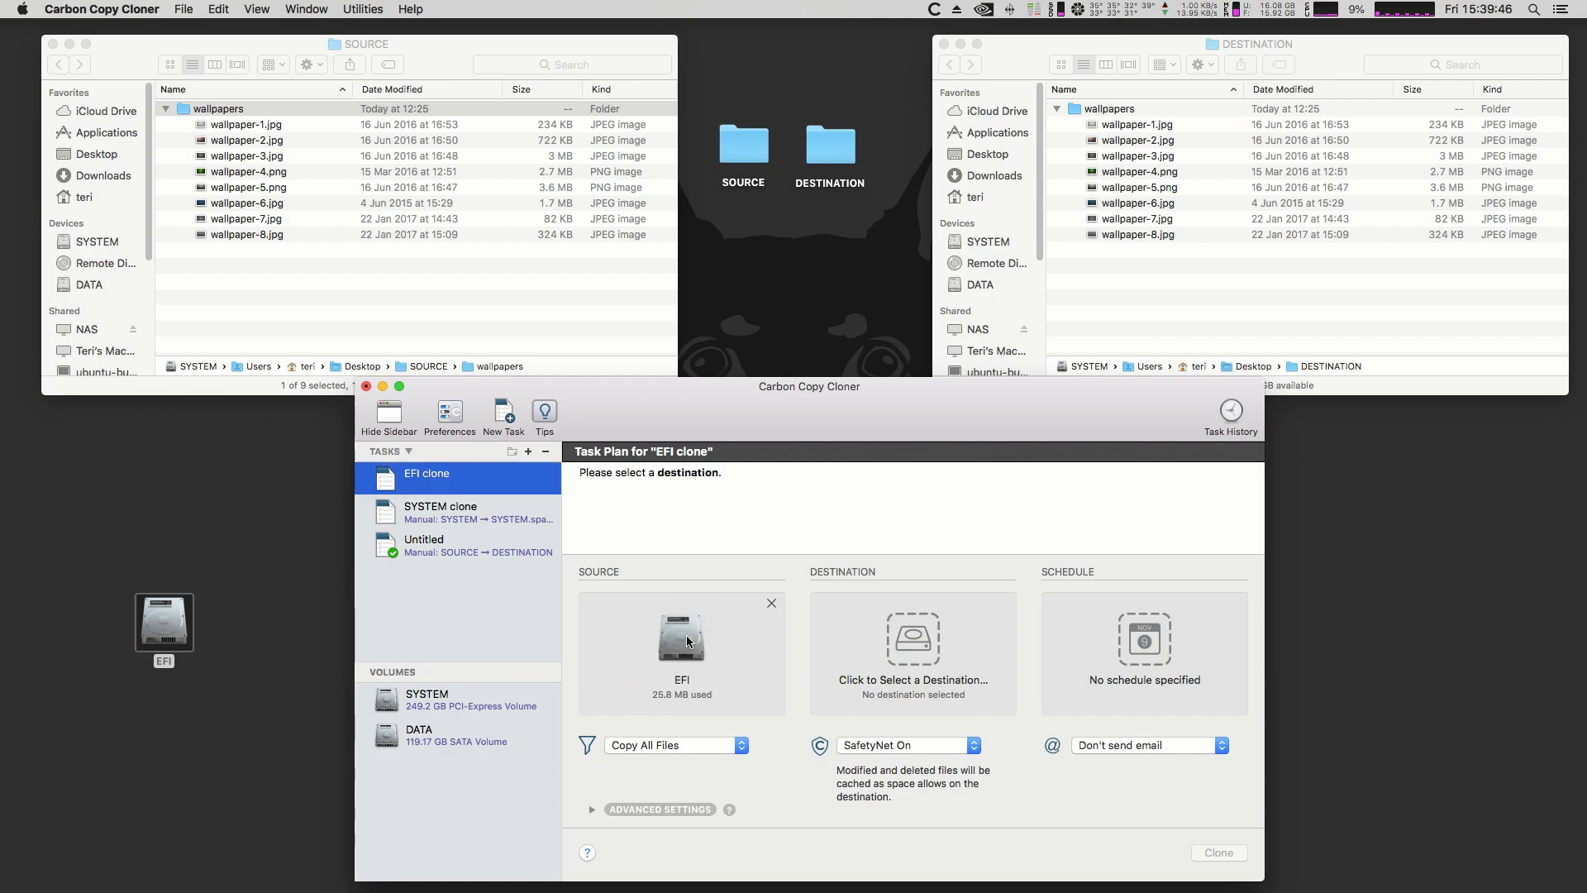
click(884, 743)
click(878, 761)
Step: Set the destination to a new disk image named EFI on FTP_clones and run the EFI clone task
click(917, 643)
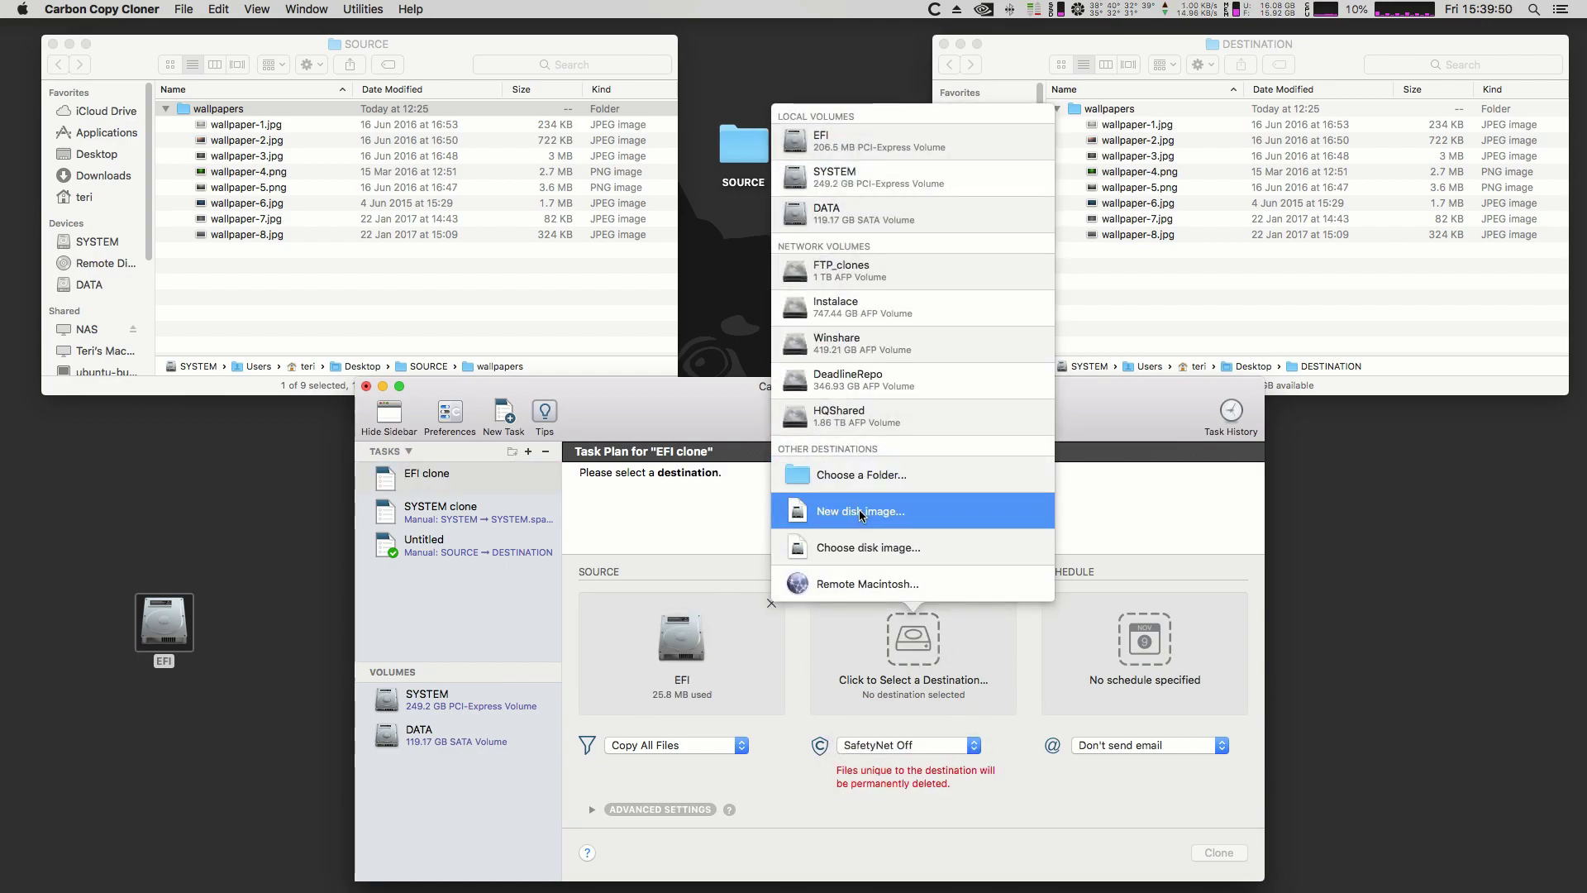
click(840, 504)
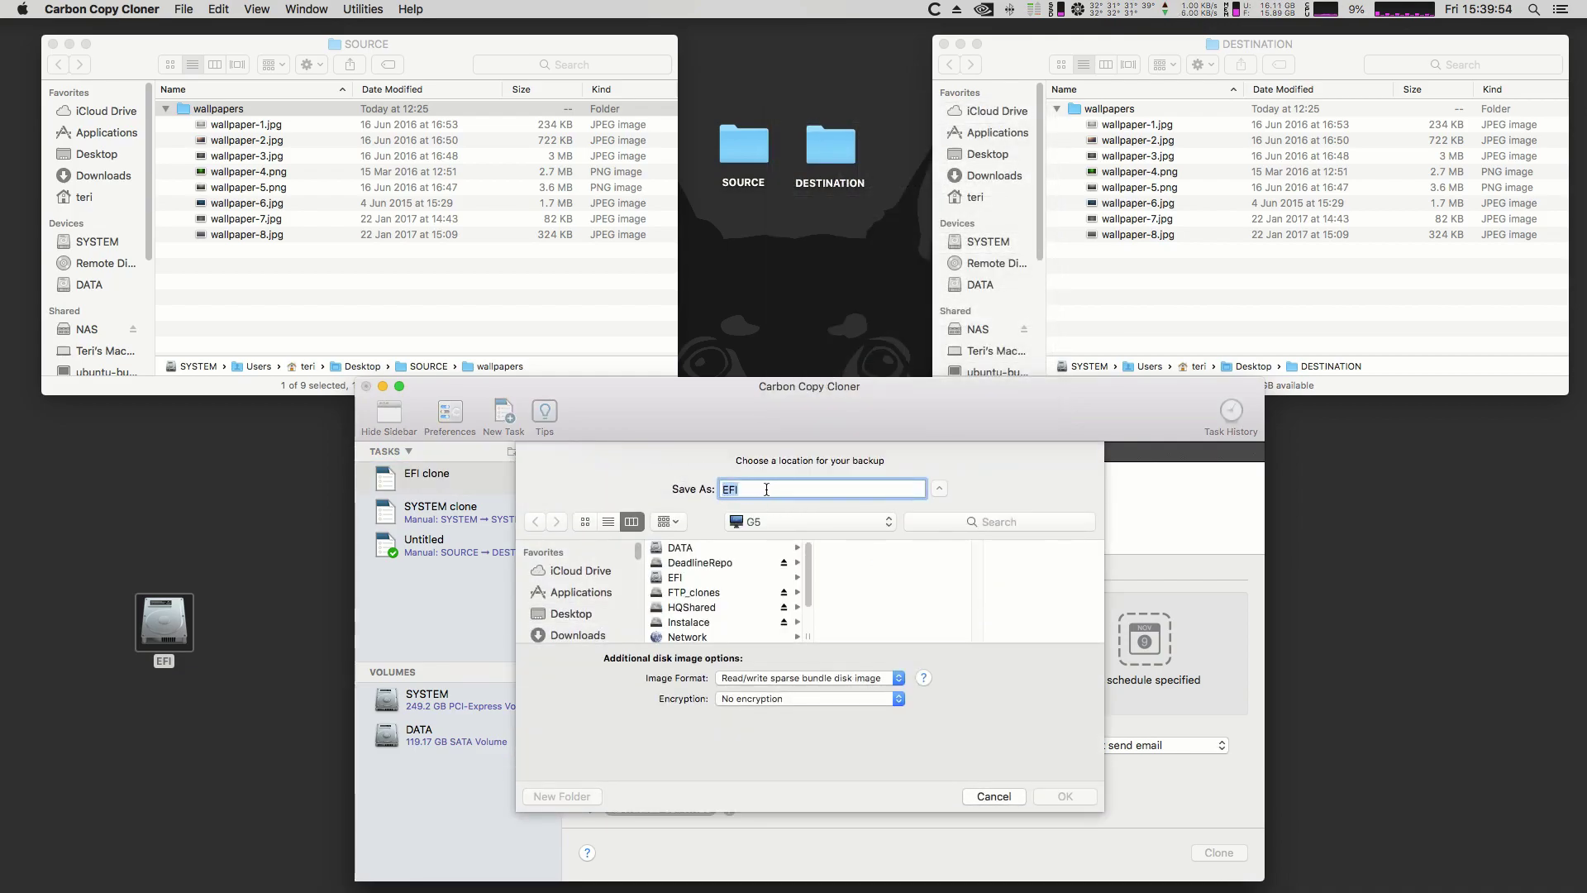
click(692, 592)
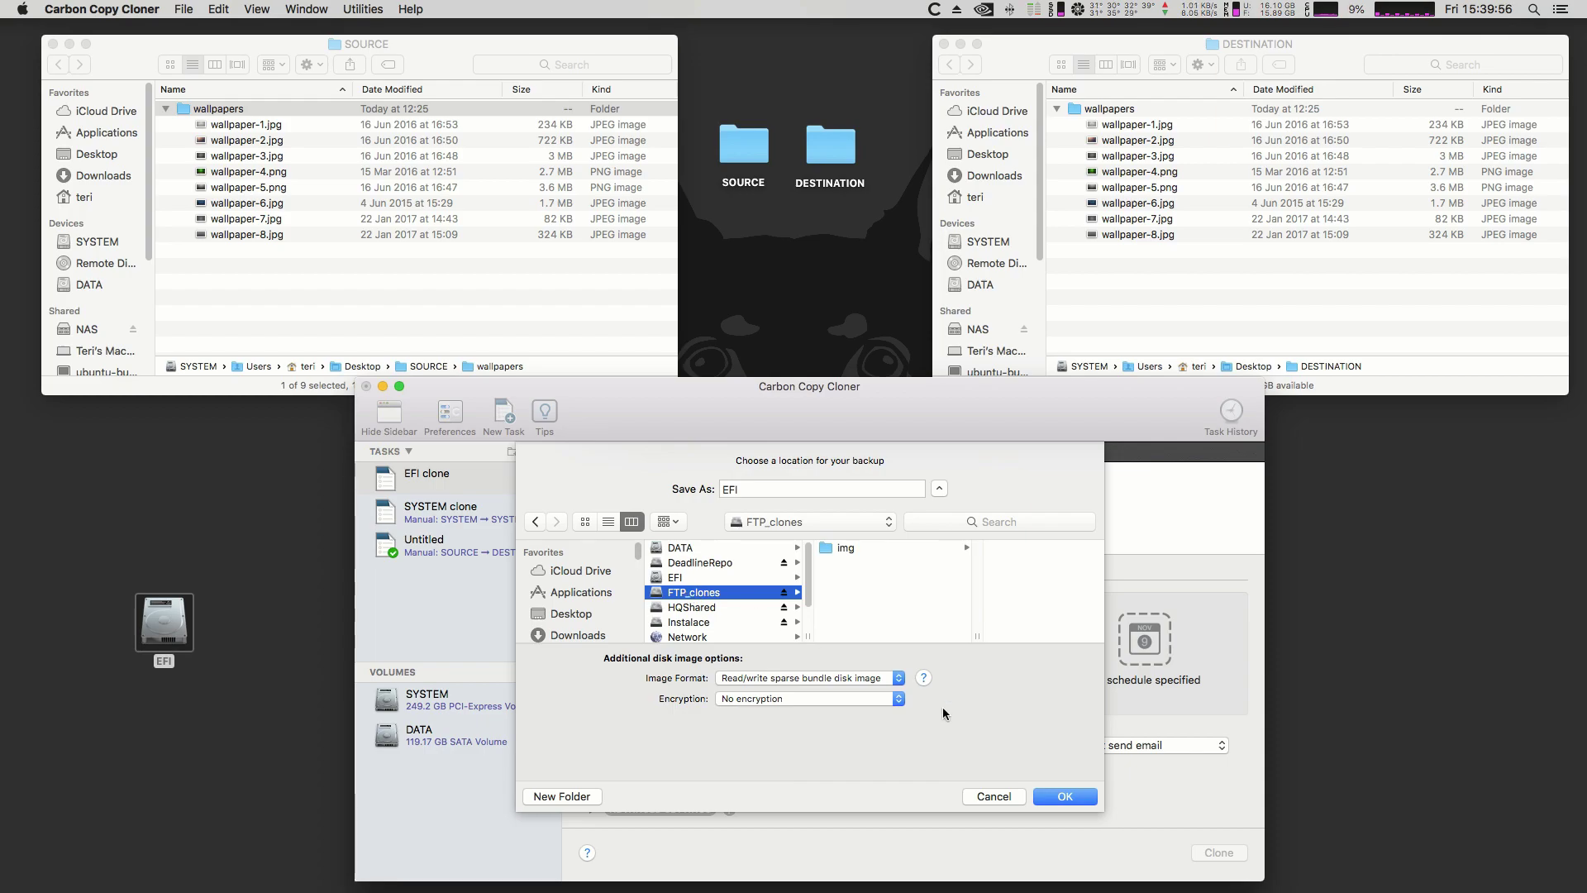
click(1076, 796)
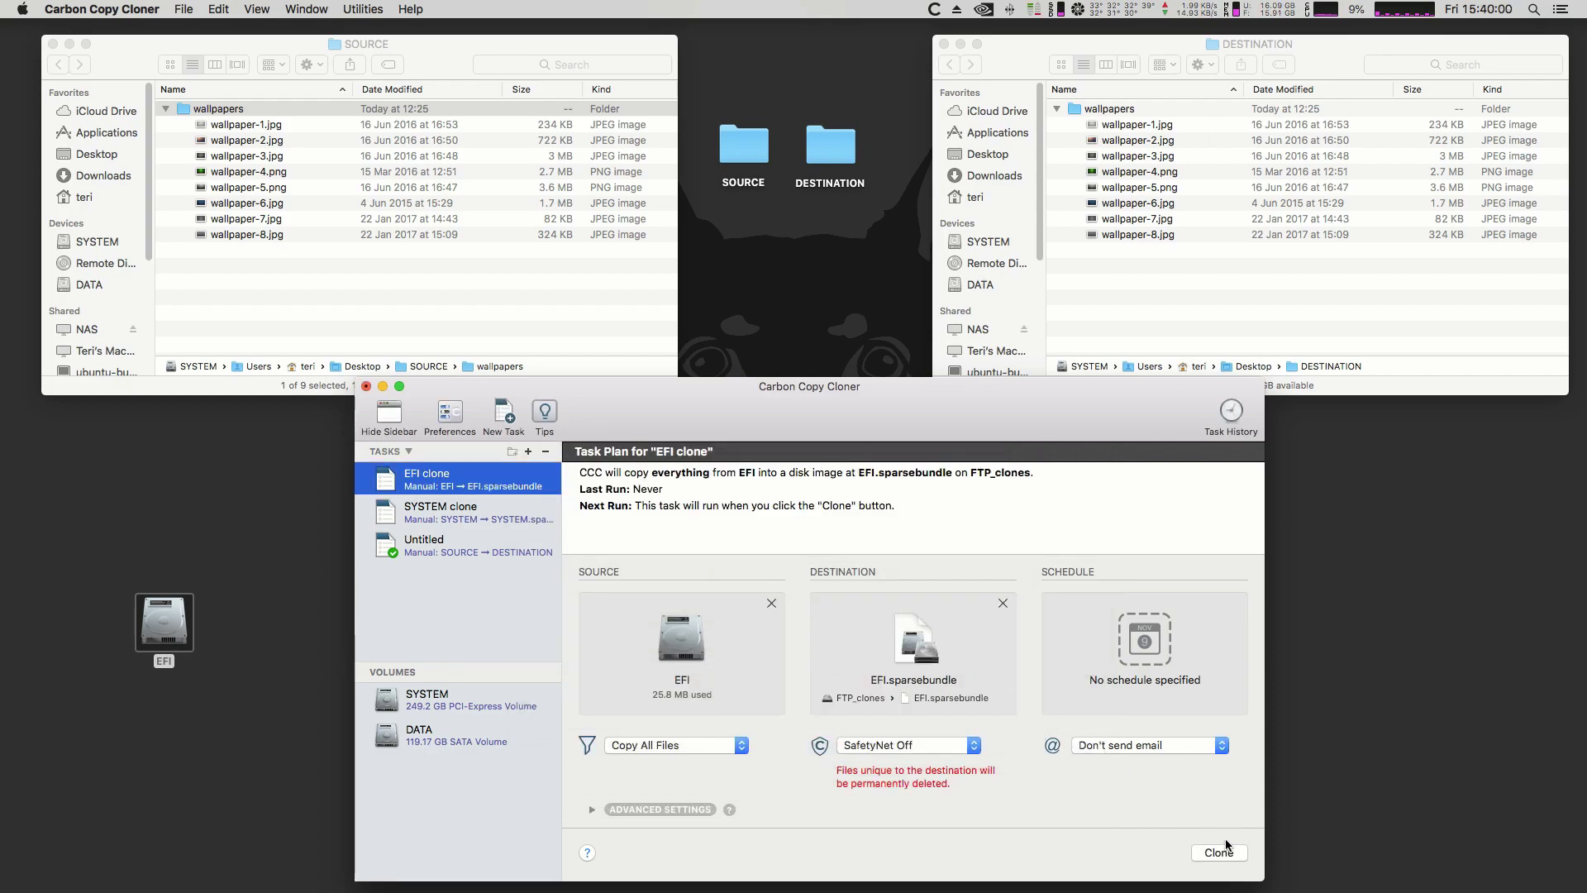
click(1220, 851)
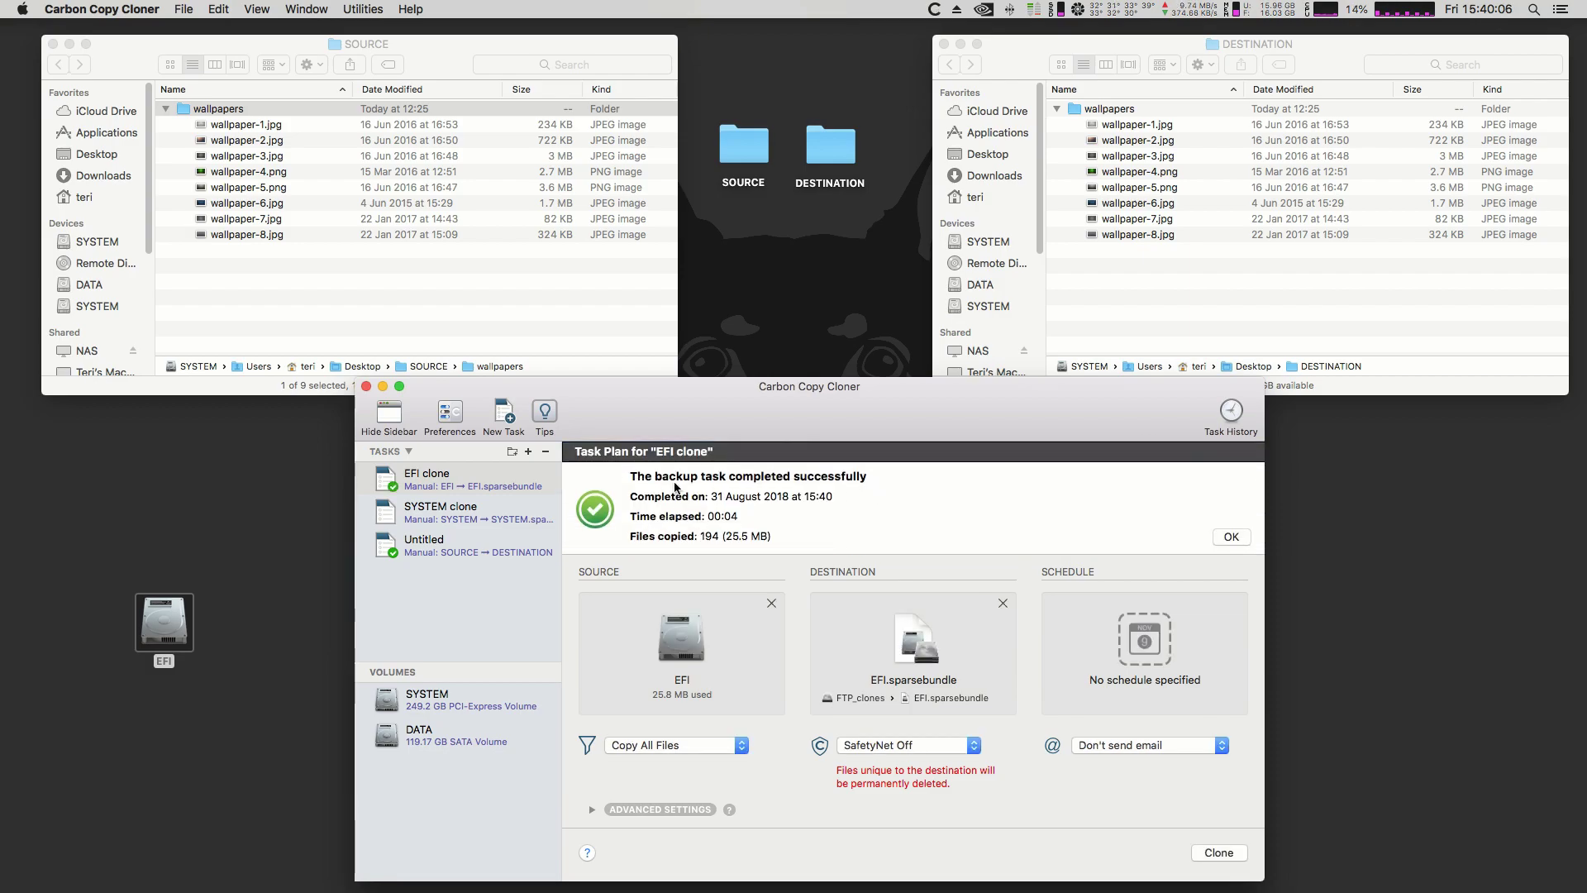
Step: Open EFI.sparsebundle from the NAS share FTP_clones and inspect the contents of its cloned EFI folder
double_click(164, 624)
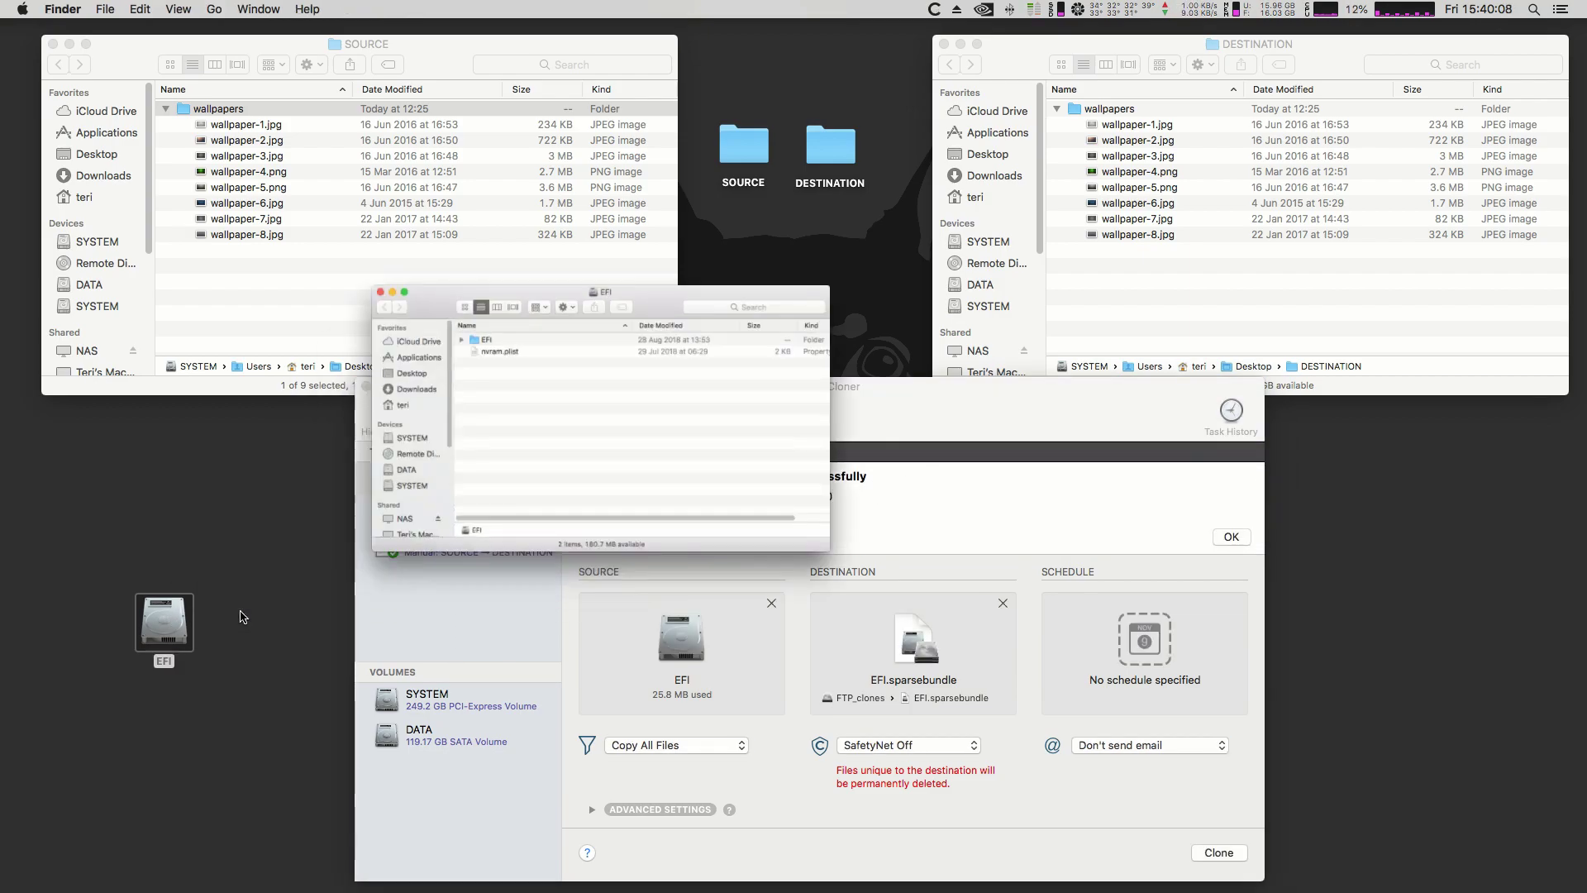
click(518, 464)
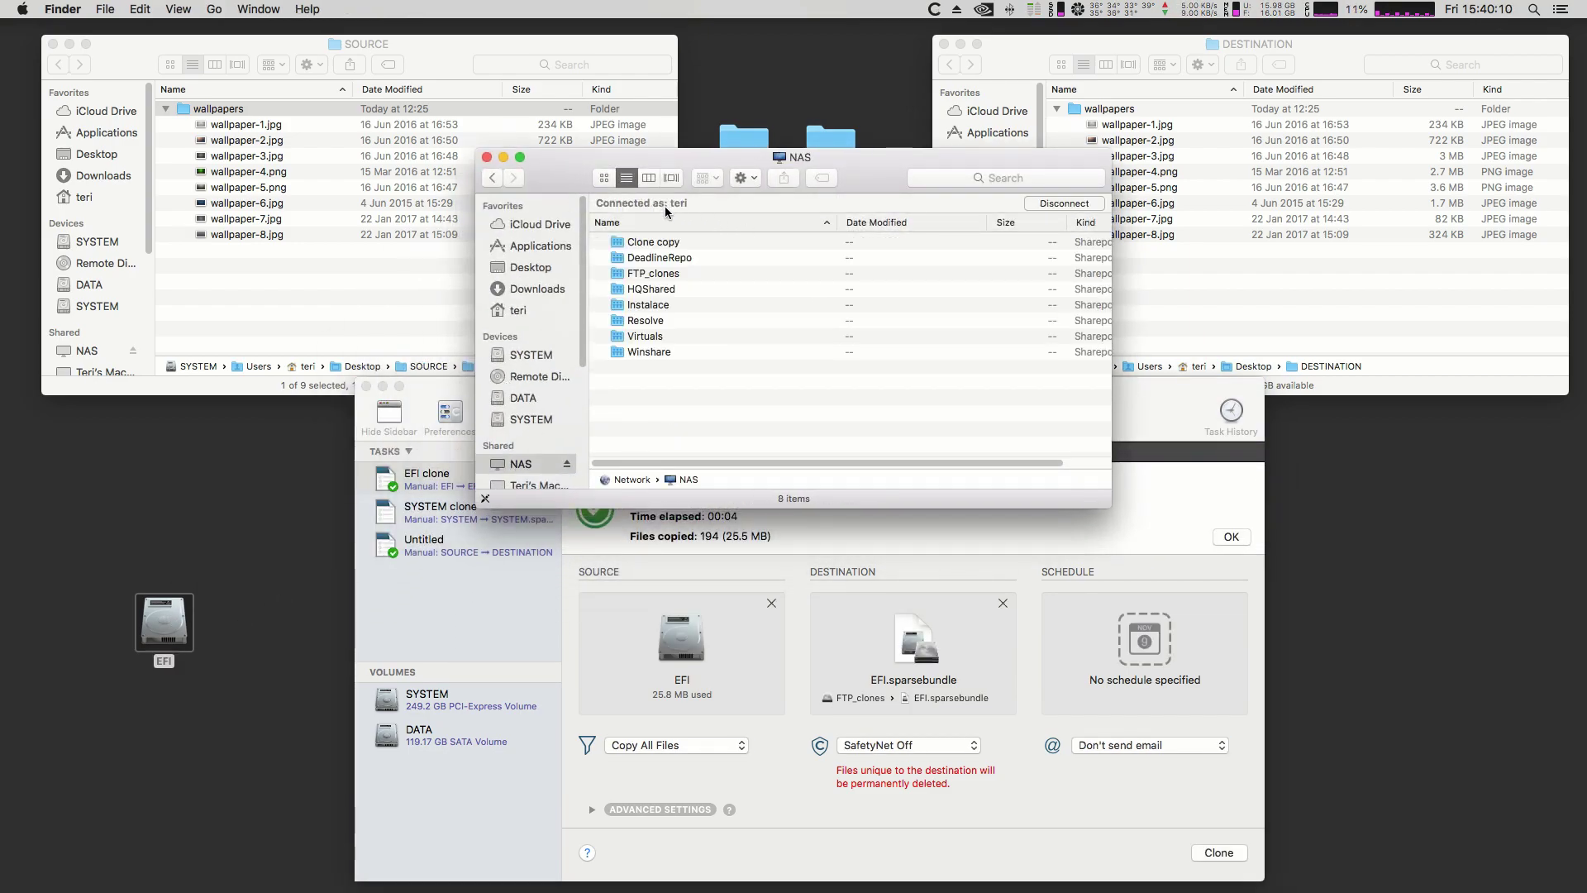
double_click(651, 274)
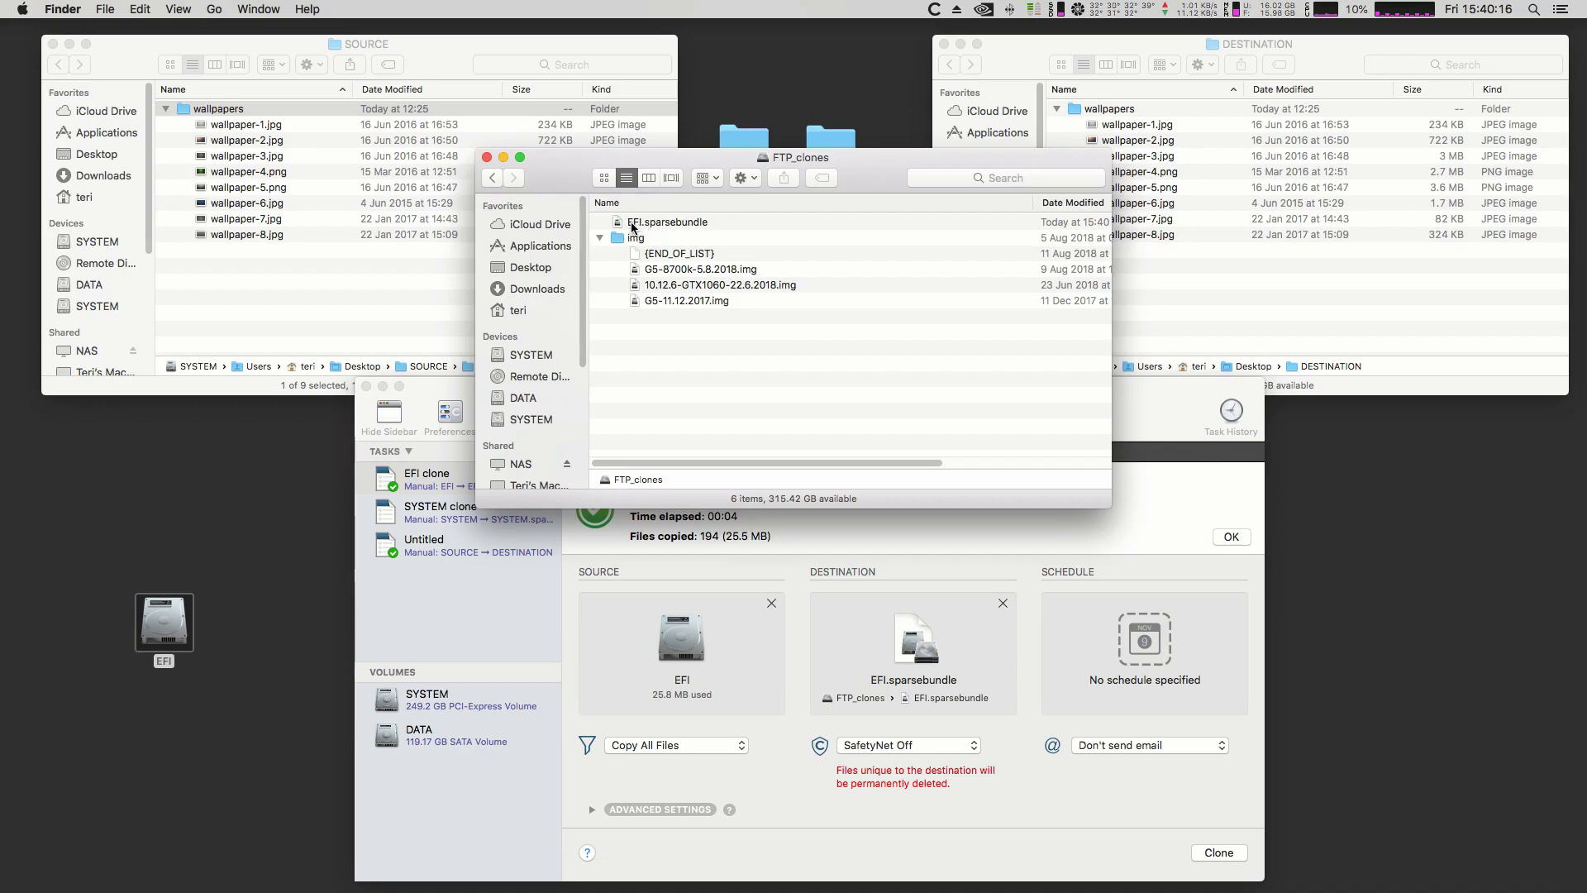
click(680, 226)
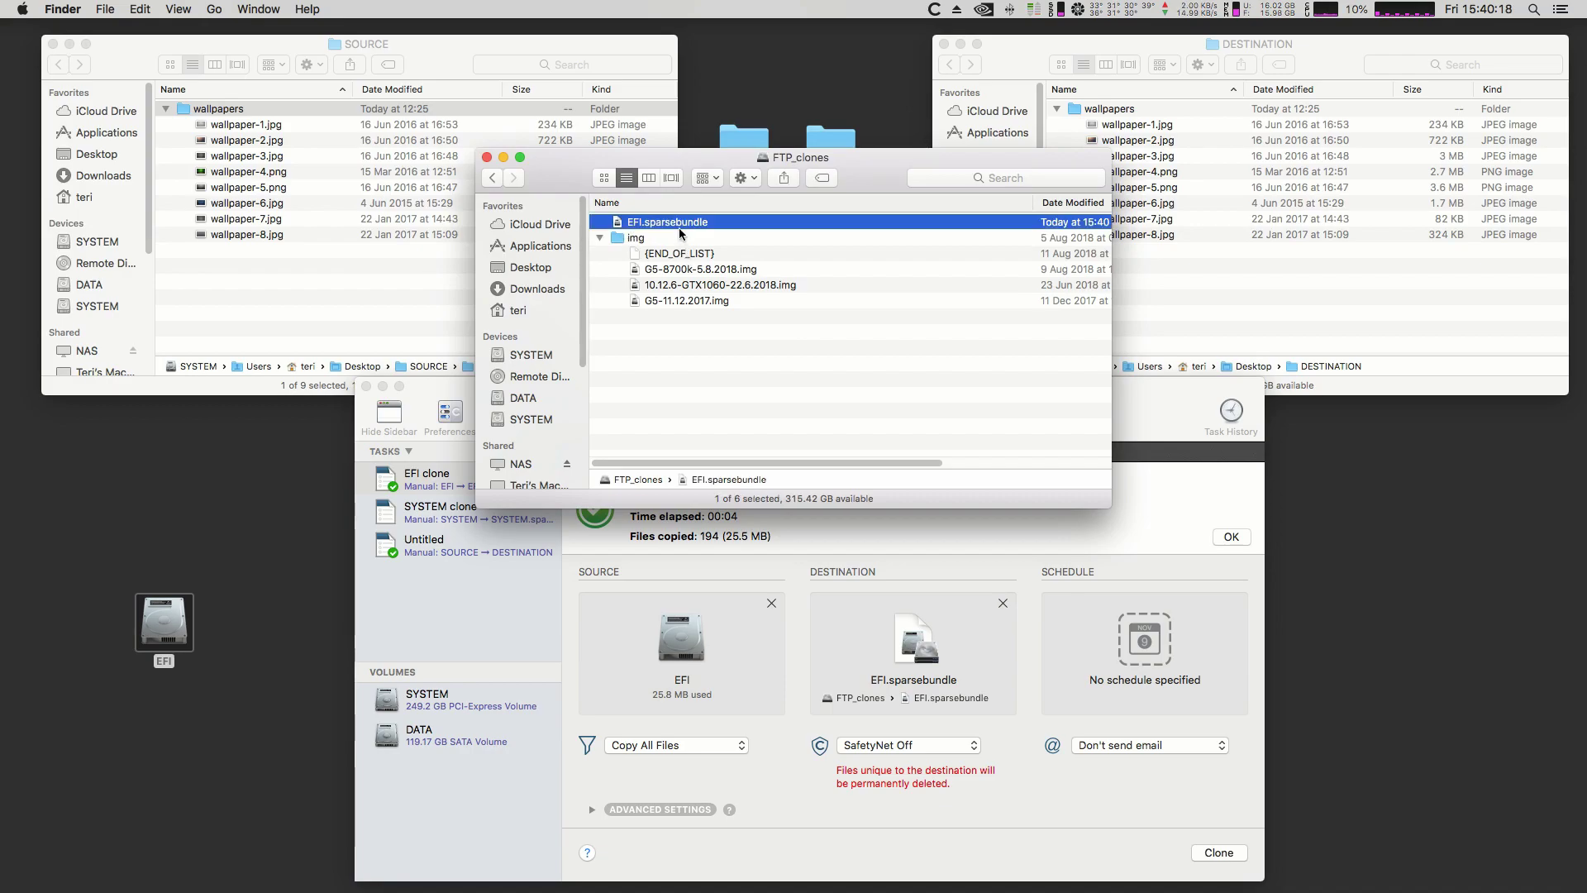
double_click(673, 221)
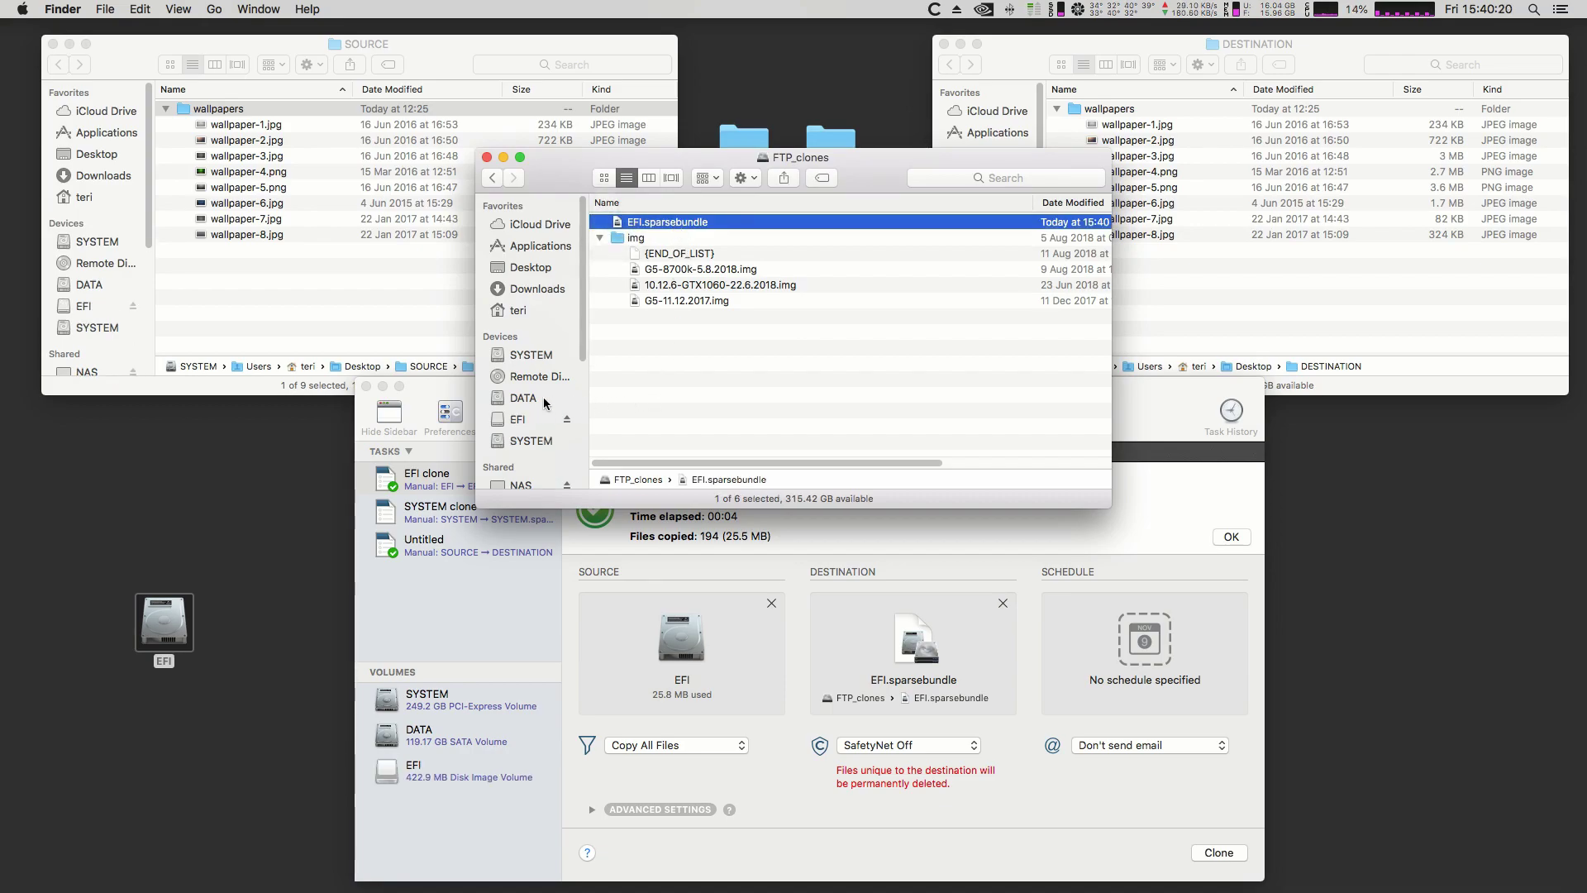
click(513, 420)
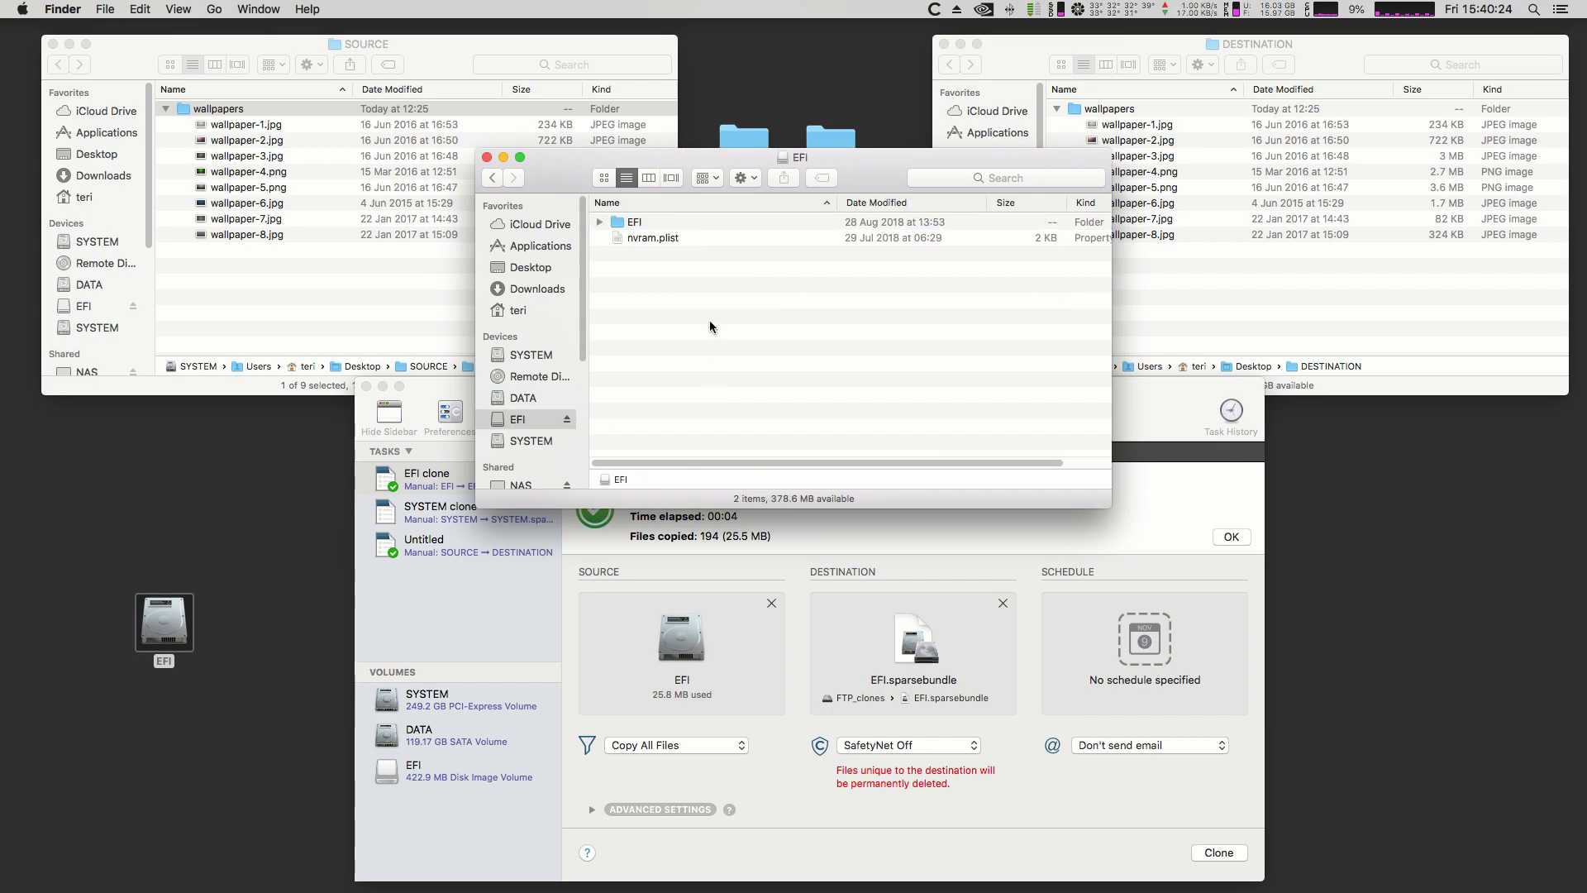
click(600, 223)
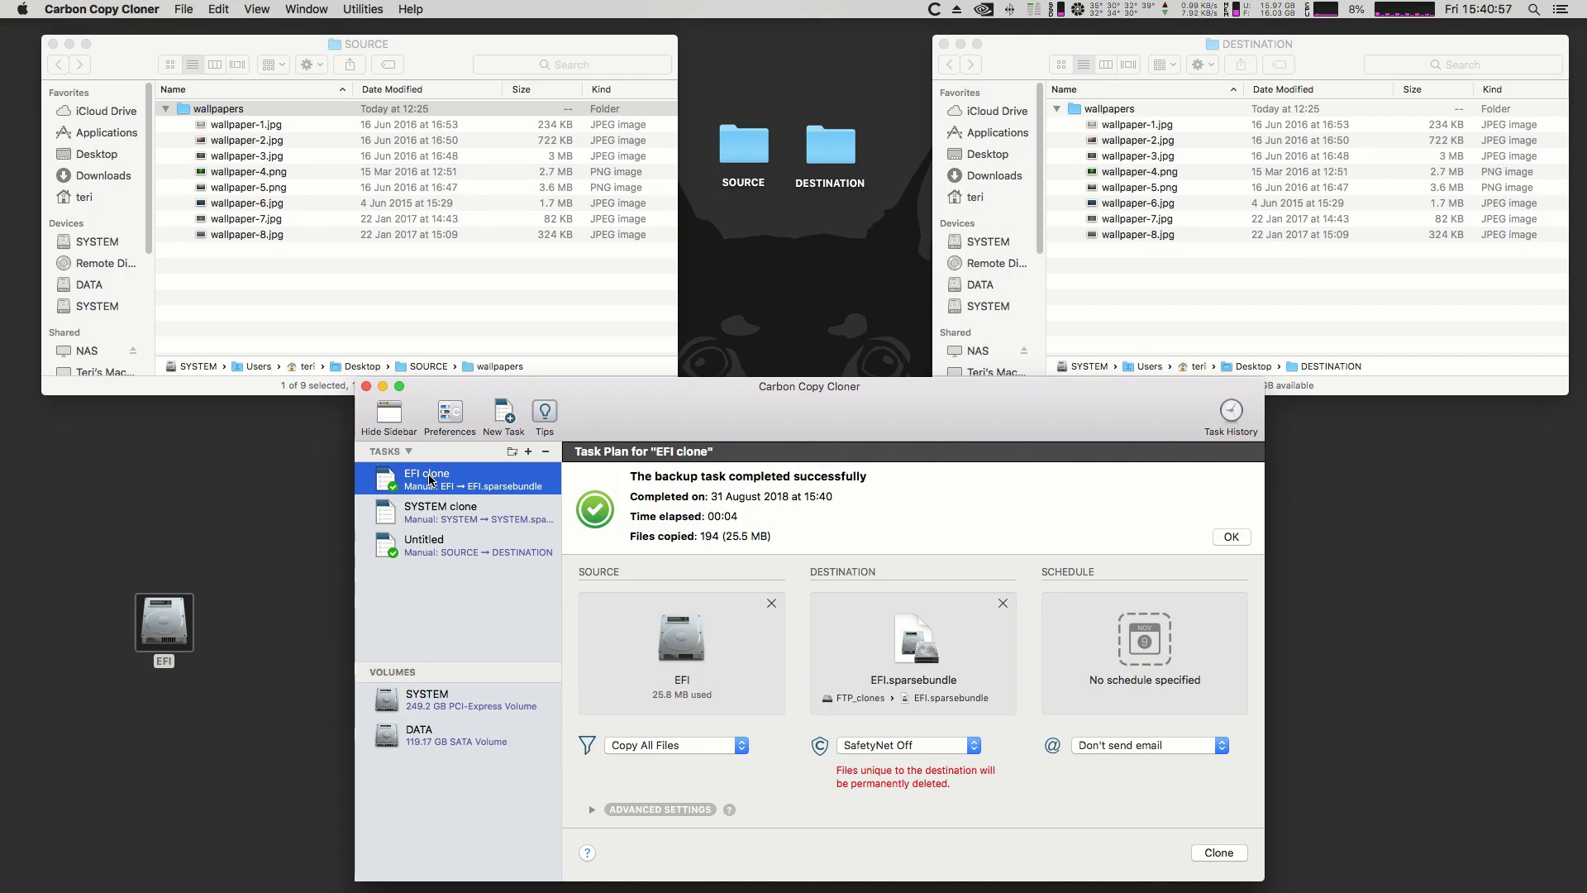
Step: Eject the EFI volume from the desktop and return to Carbon Copy Cloner
drag(266, 530, 115, 727)
key(super+e)
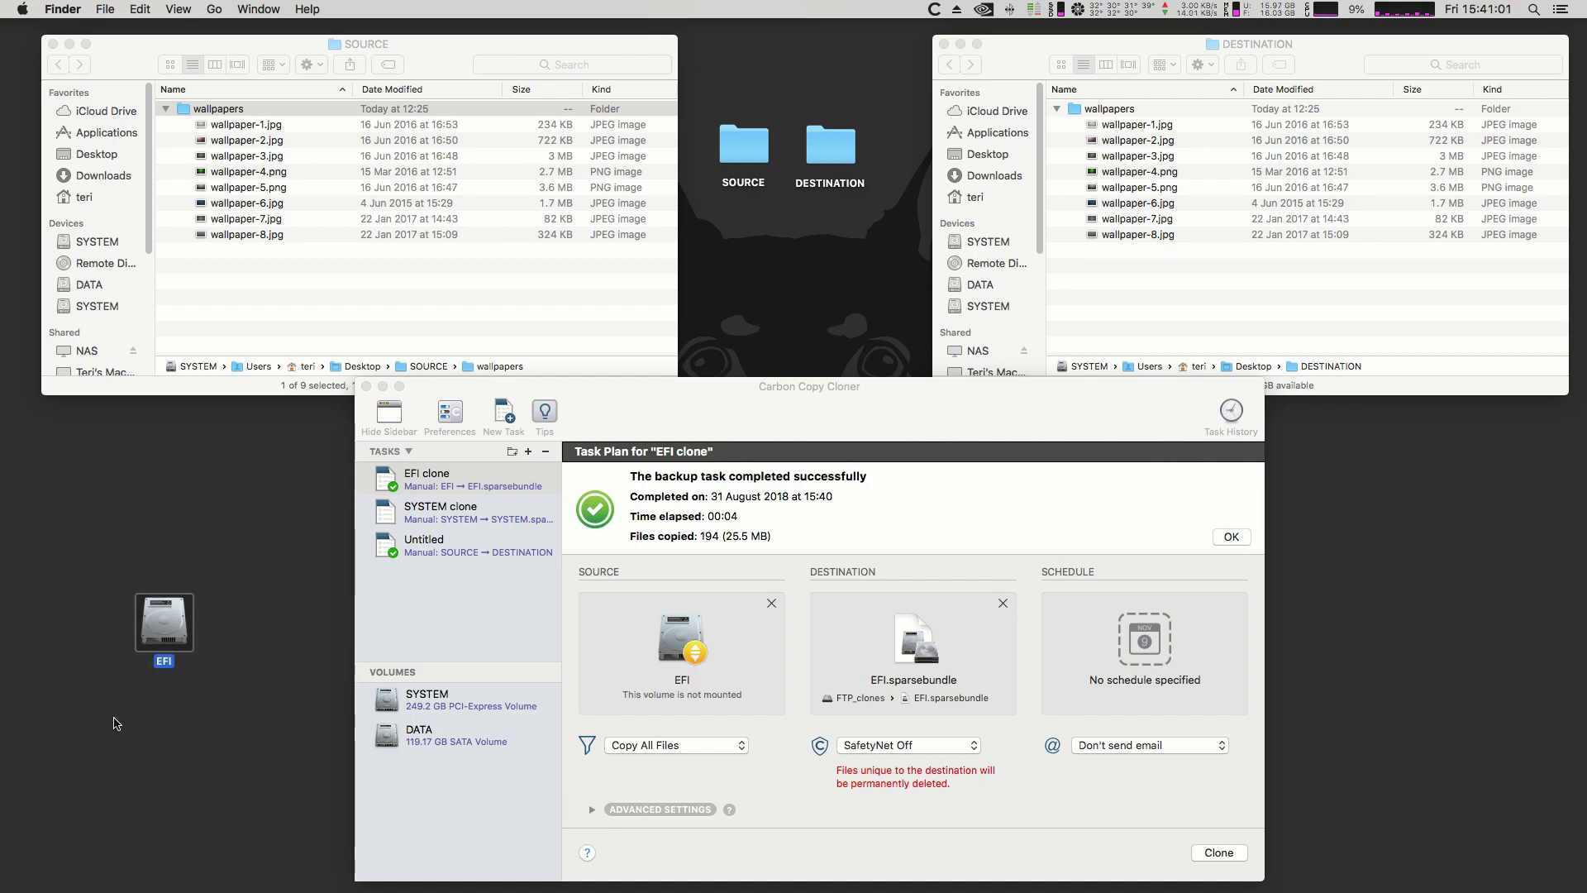
click(795, 400)
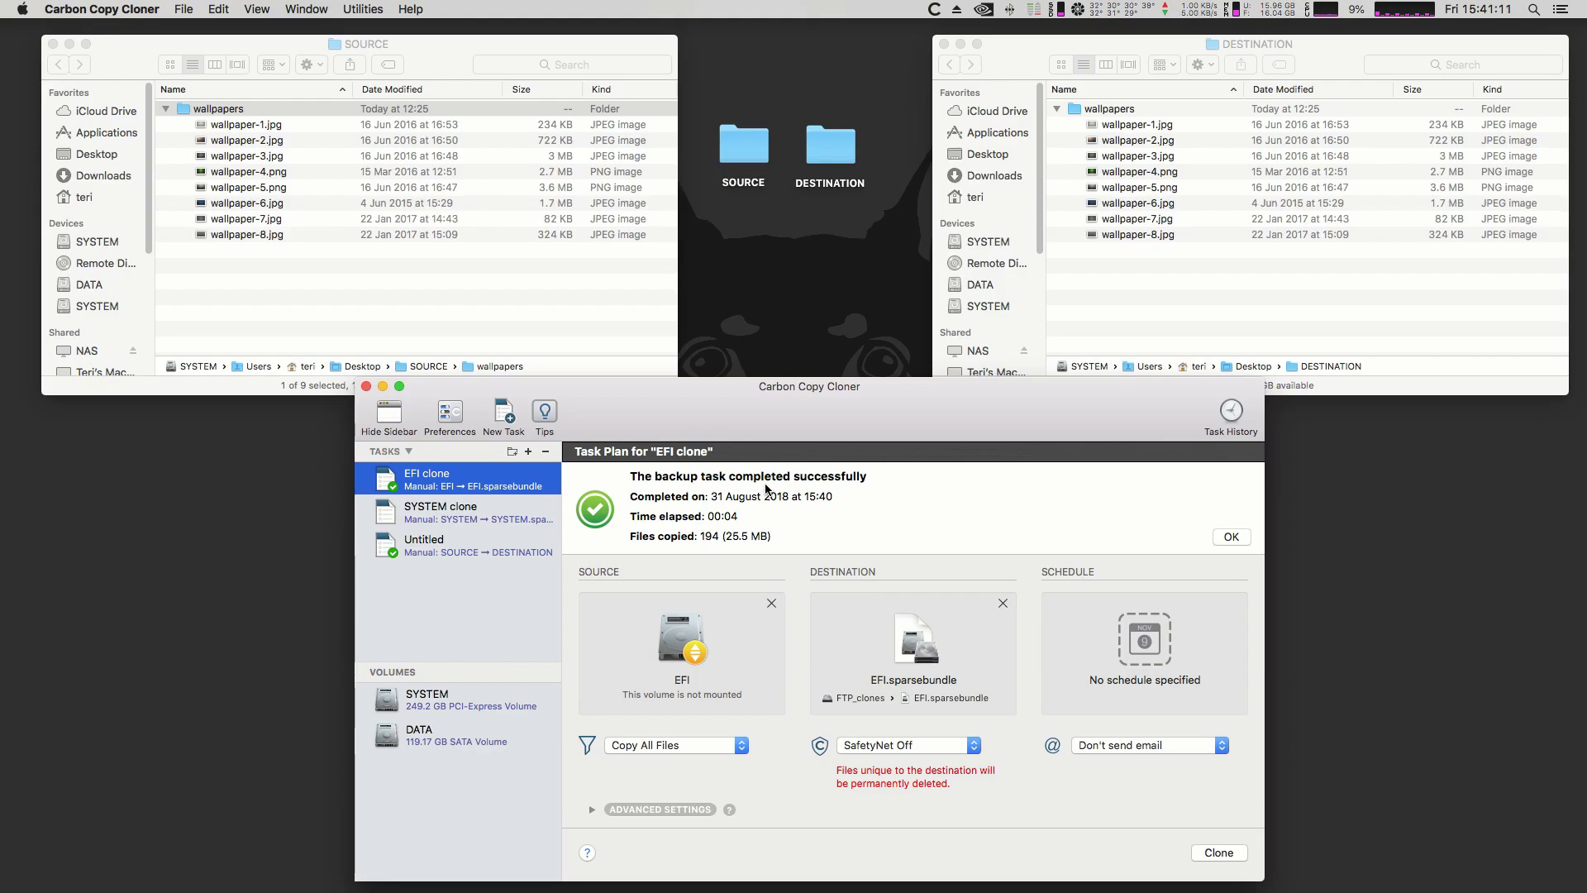
Step: Switch to iTerm2, create teri_mount_system_efi.sh in the home folder and open it in nano
key(super+Tab)
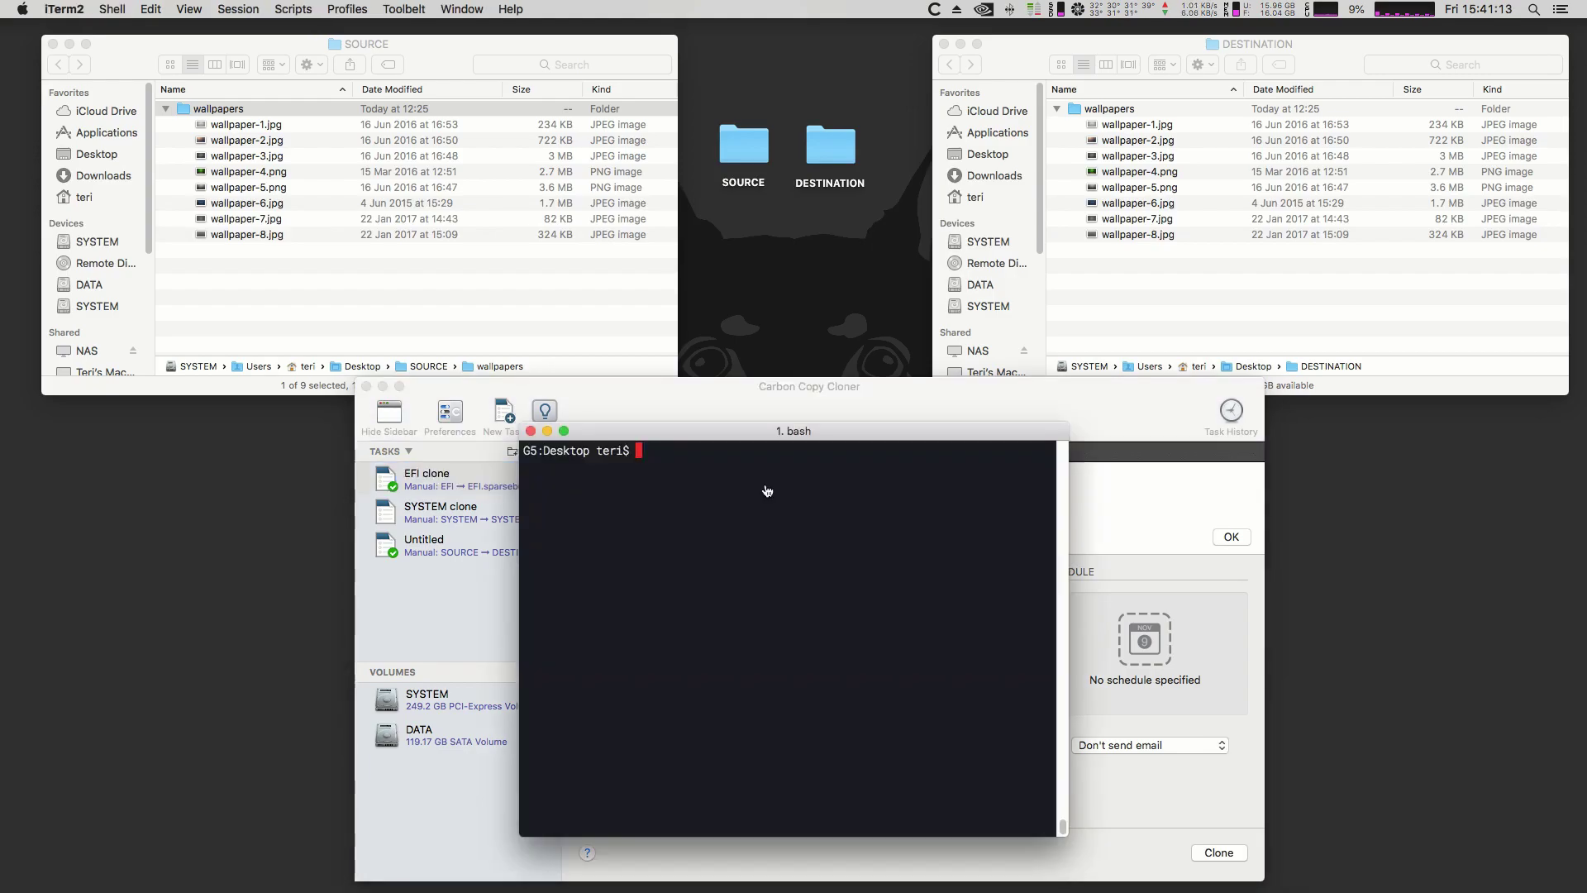
text(cd ..)
key(Return)
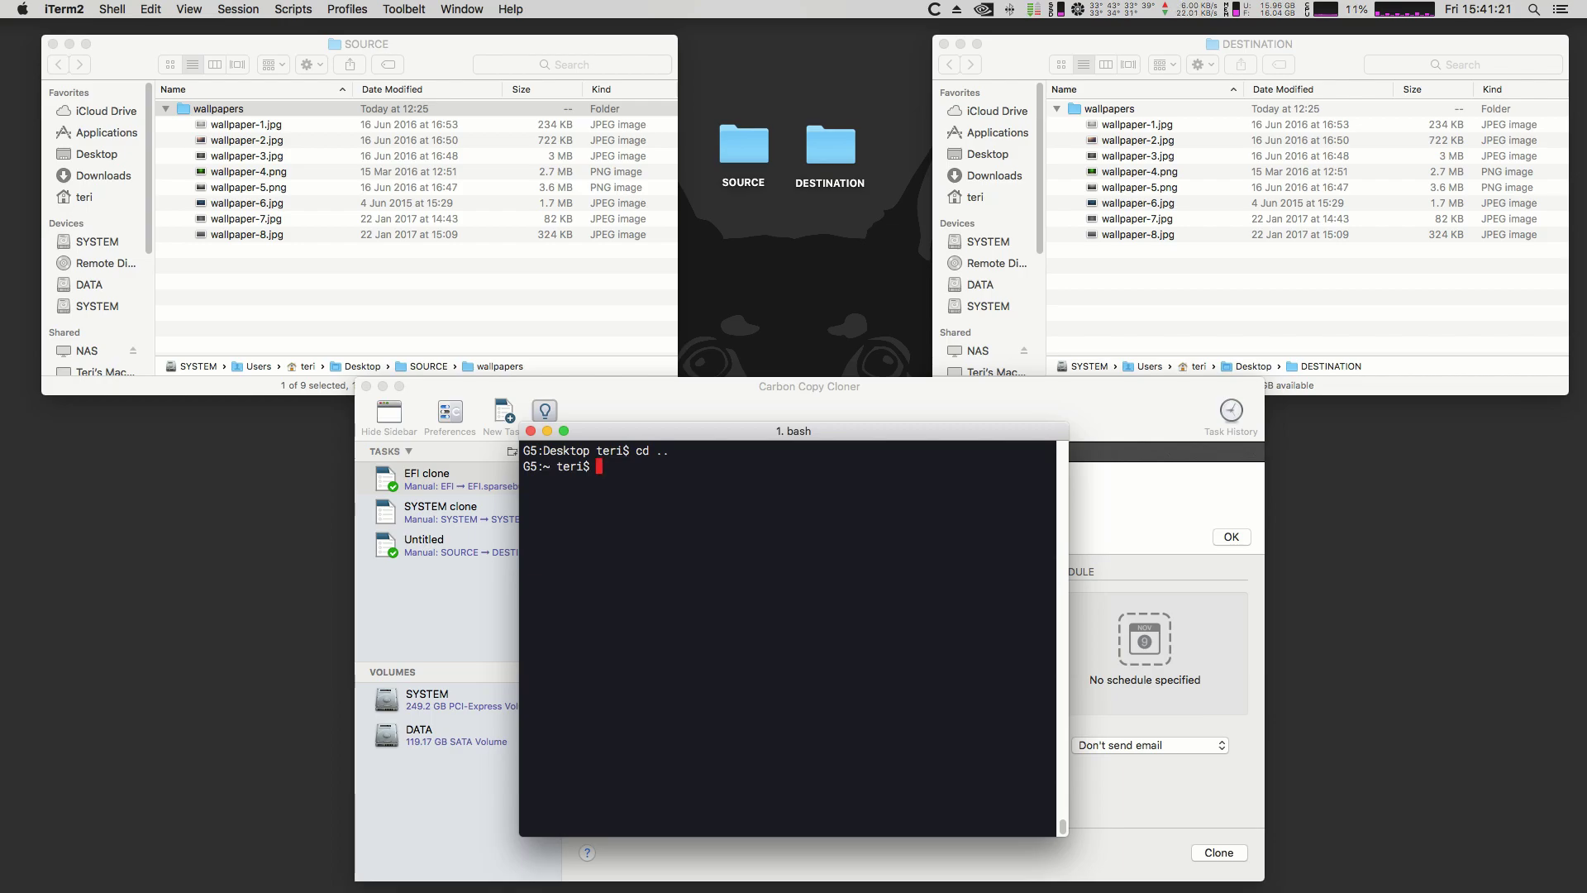
text(touch teri_mount_sy)
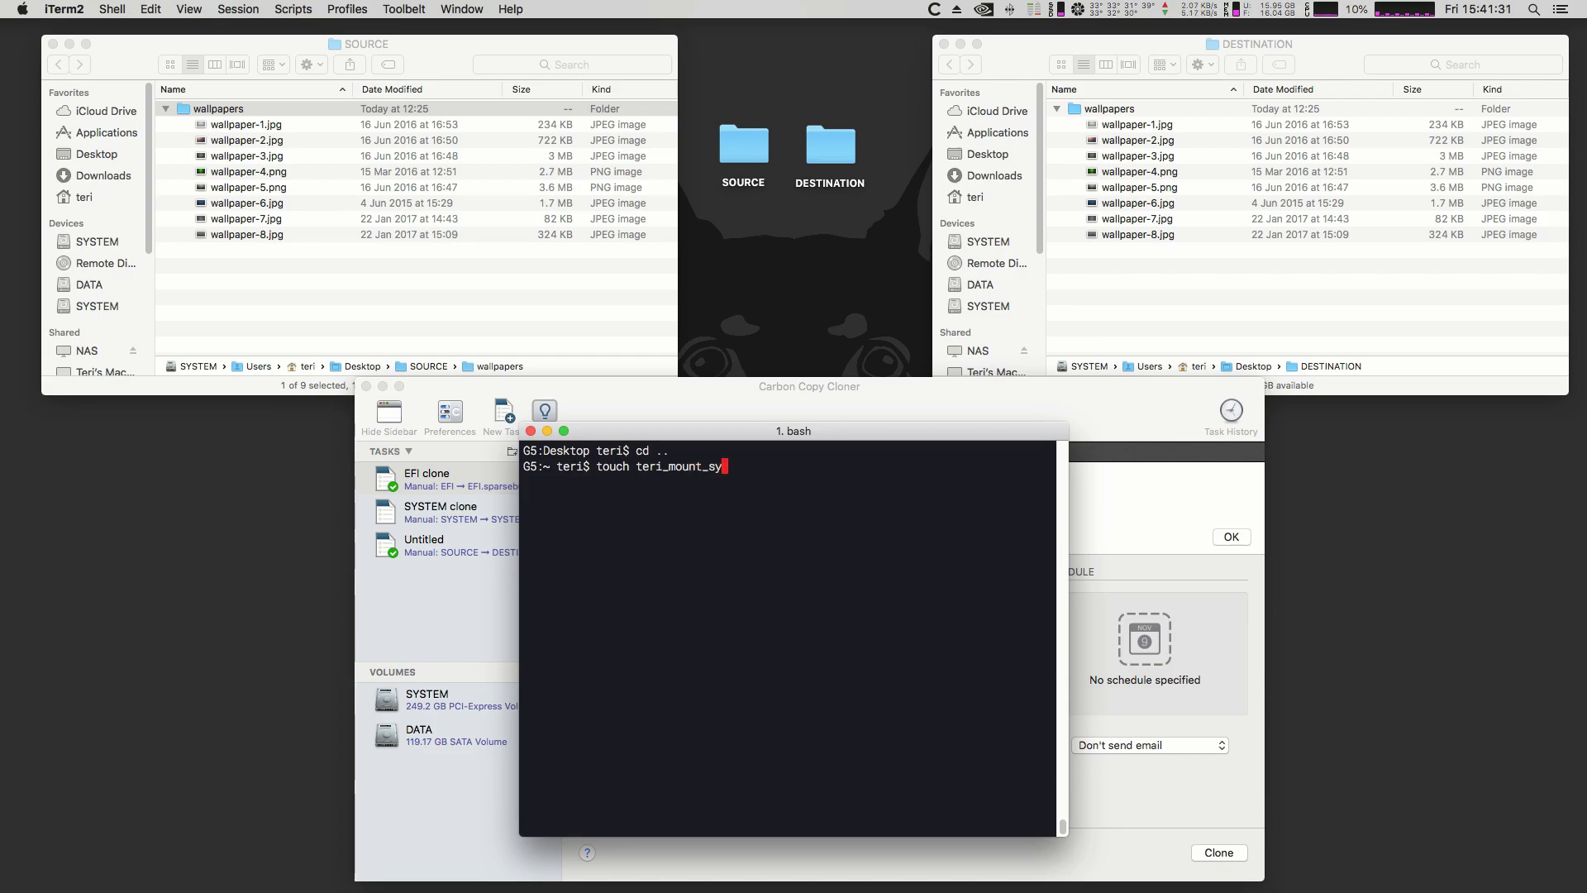
text(stem_efi.sh)
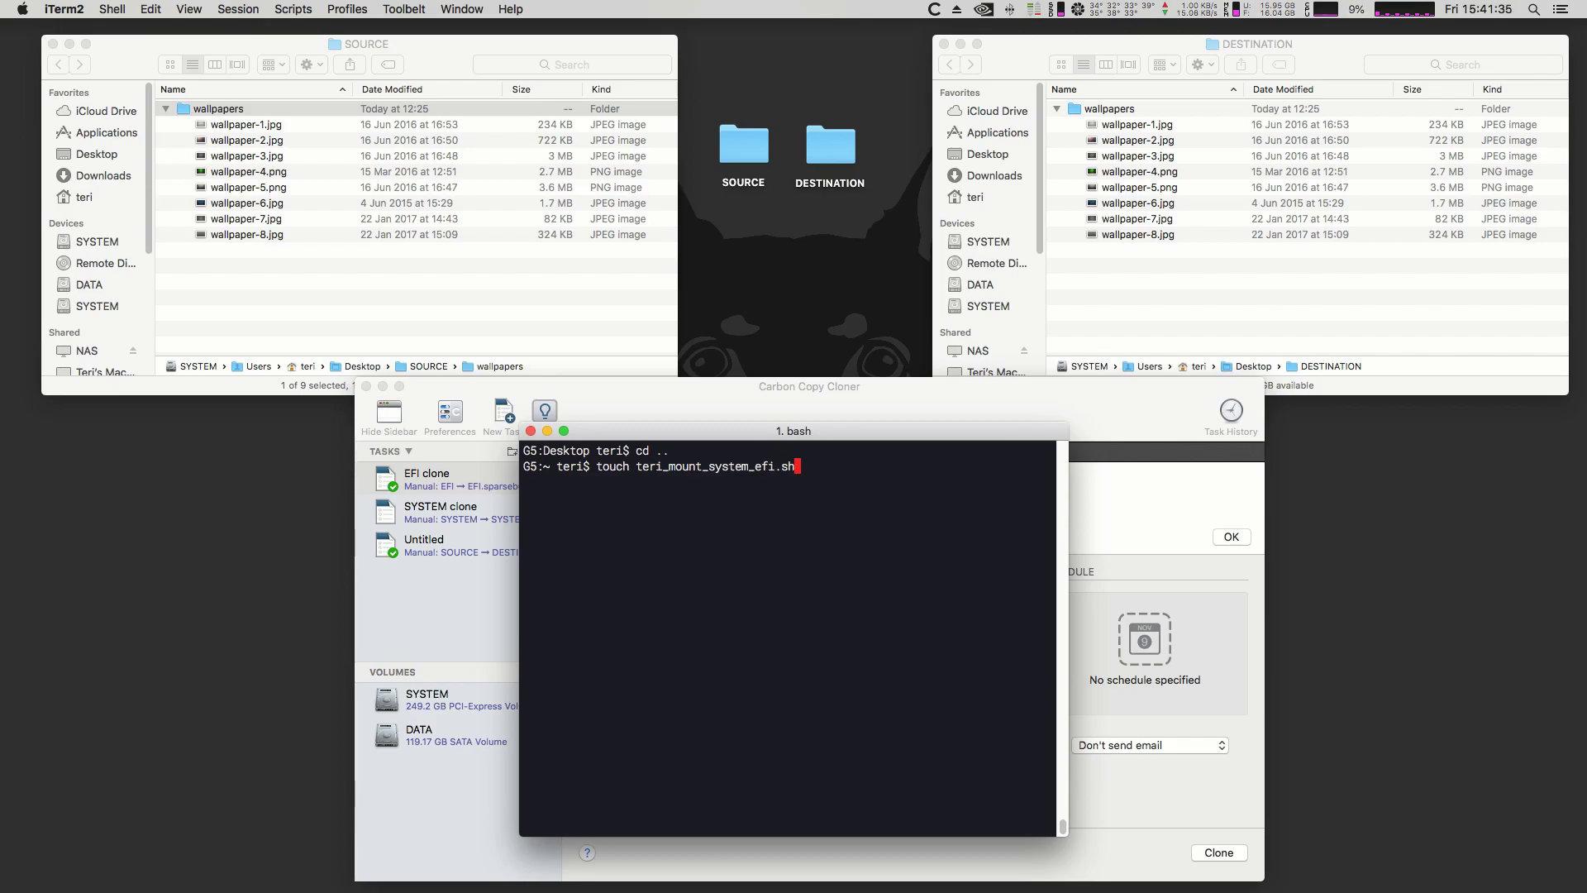
key(Return)
text(nano )
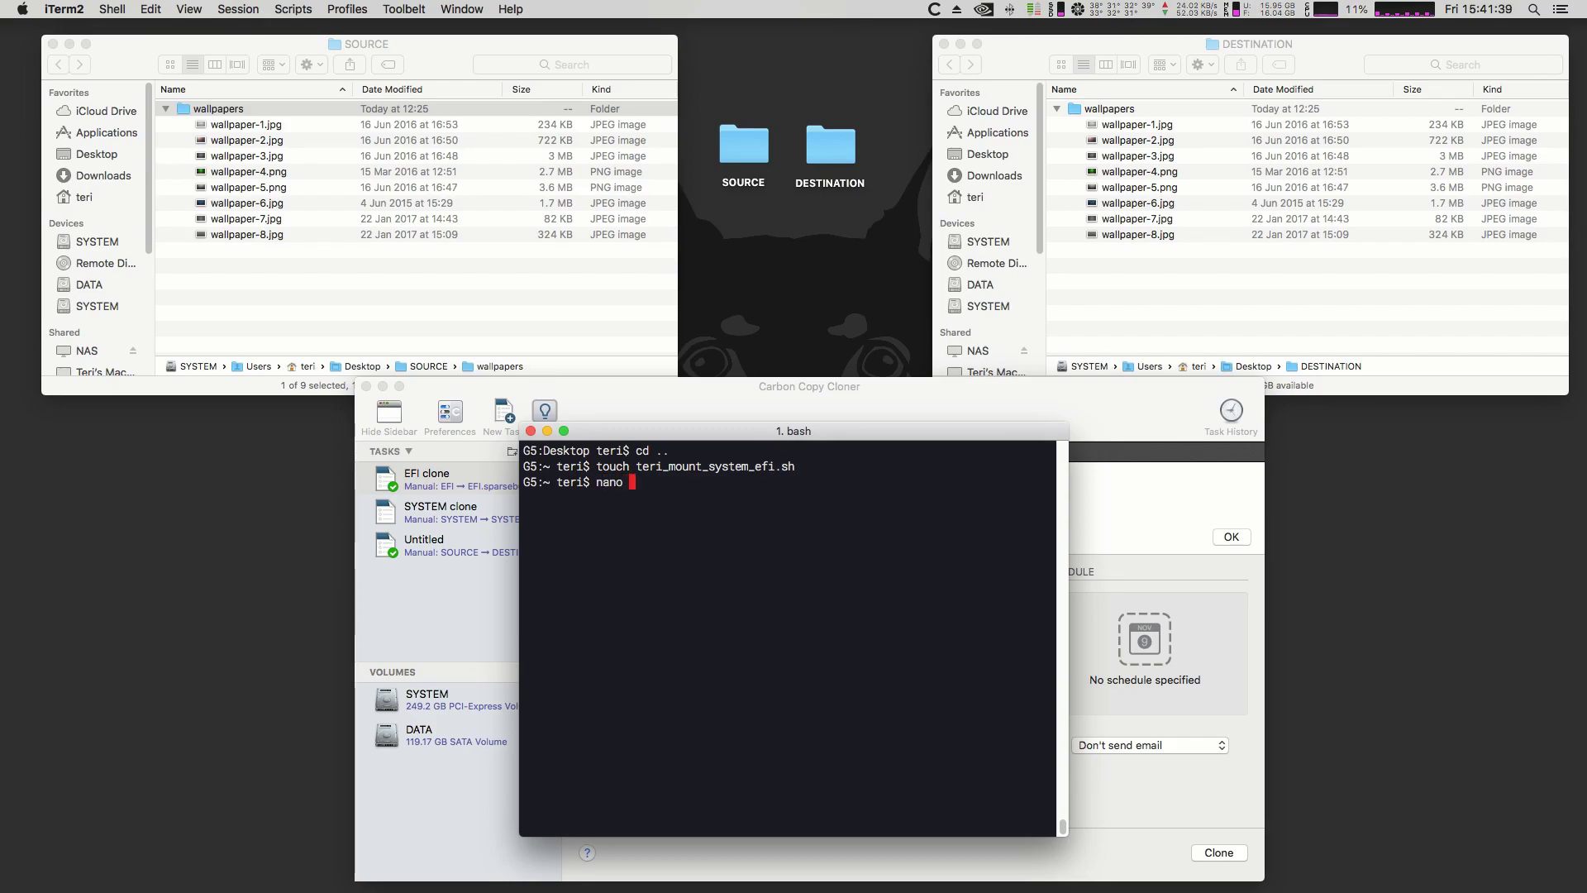
text(teri_mount_system_efi.sh)
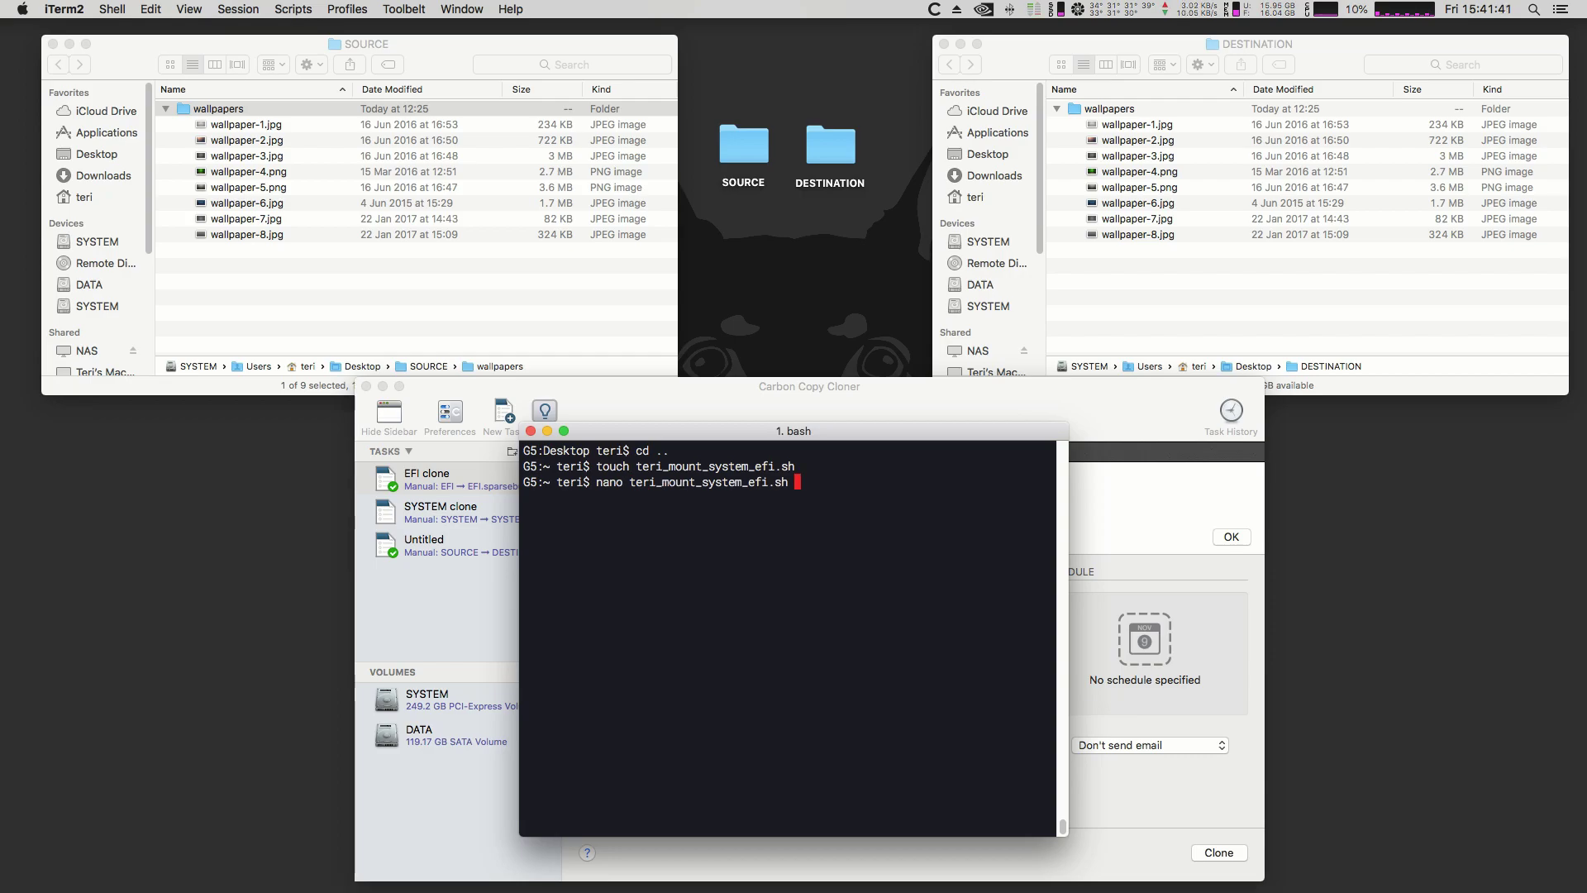
key(Return)
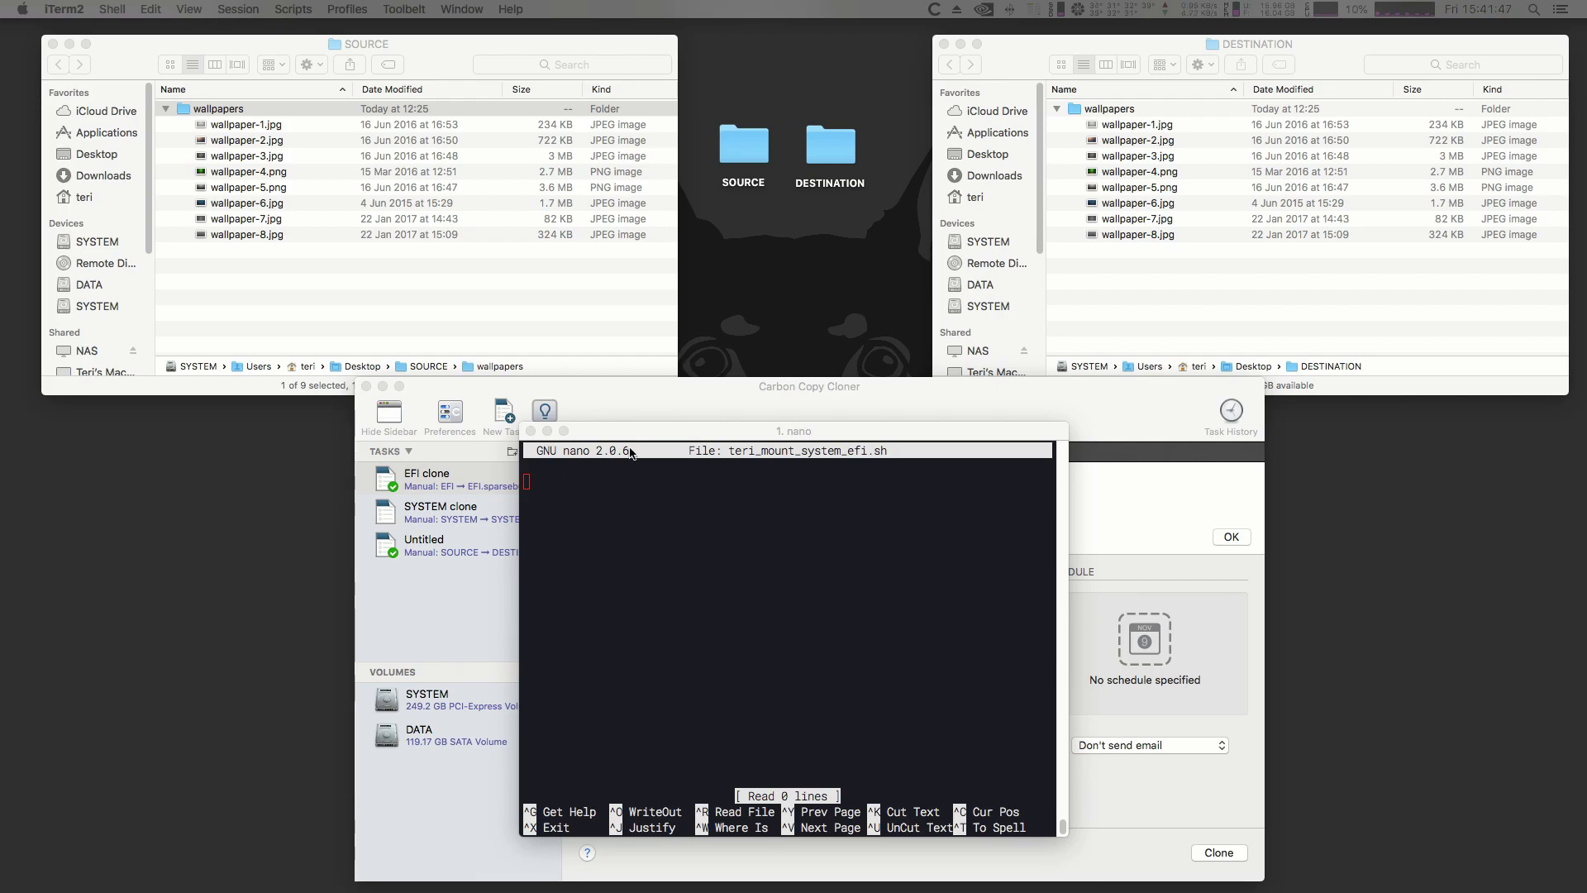
Step: Start the script with #!/bin/sh and add the line "sudo mkdir /Volumes/SYSTEM-EFI"
click(646, 501)
text(#!/bin/sh)
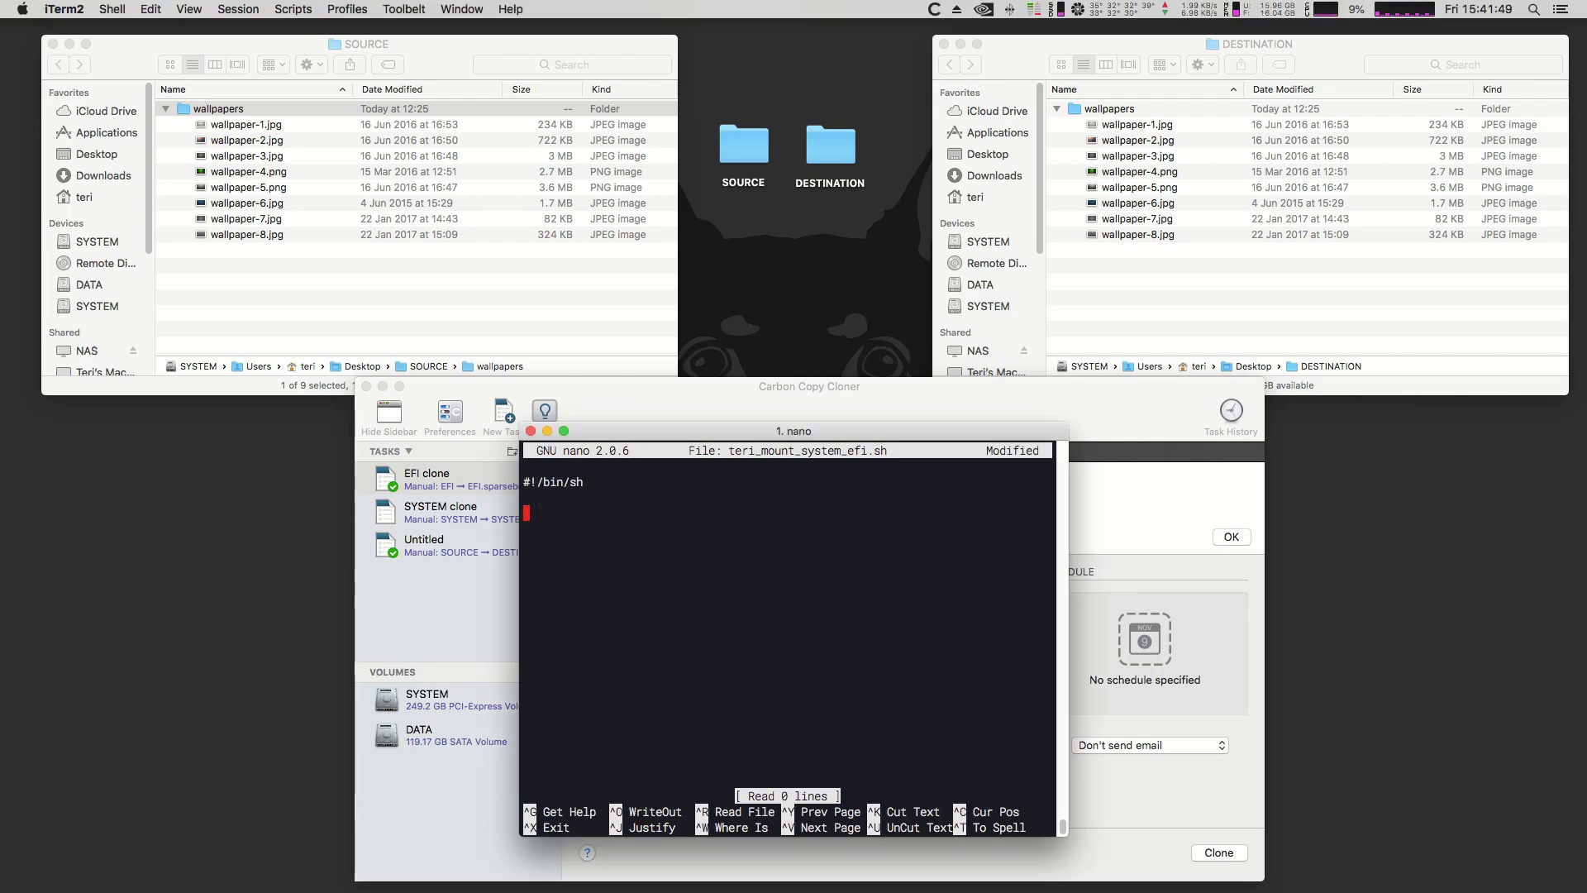
text(sudo mkdir /Volu)
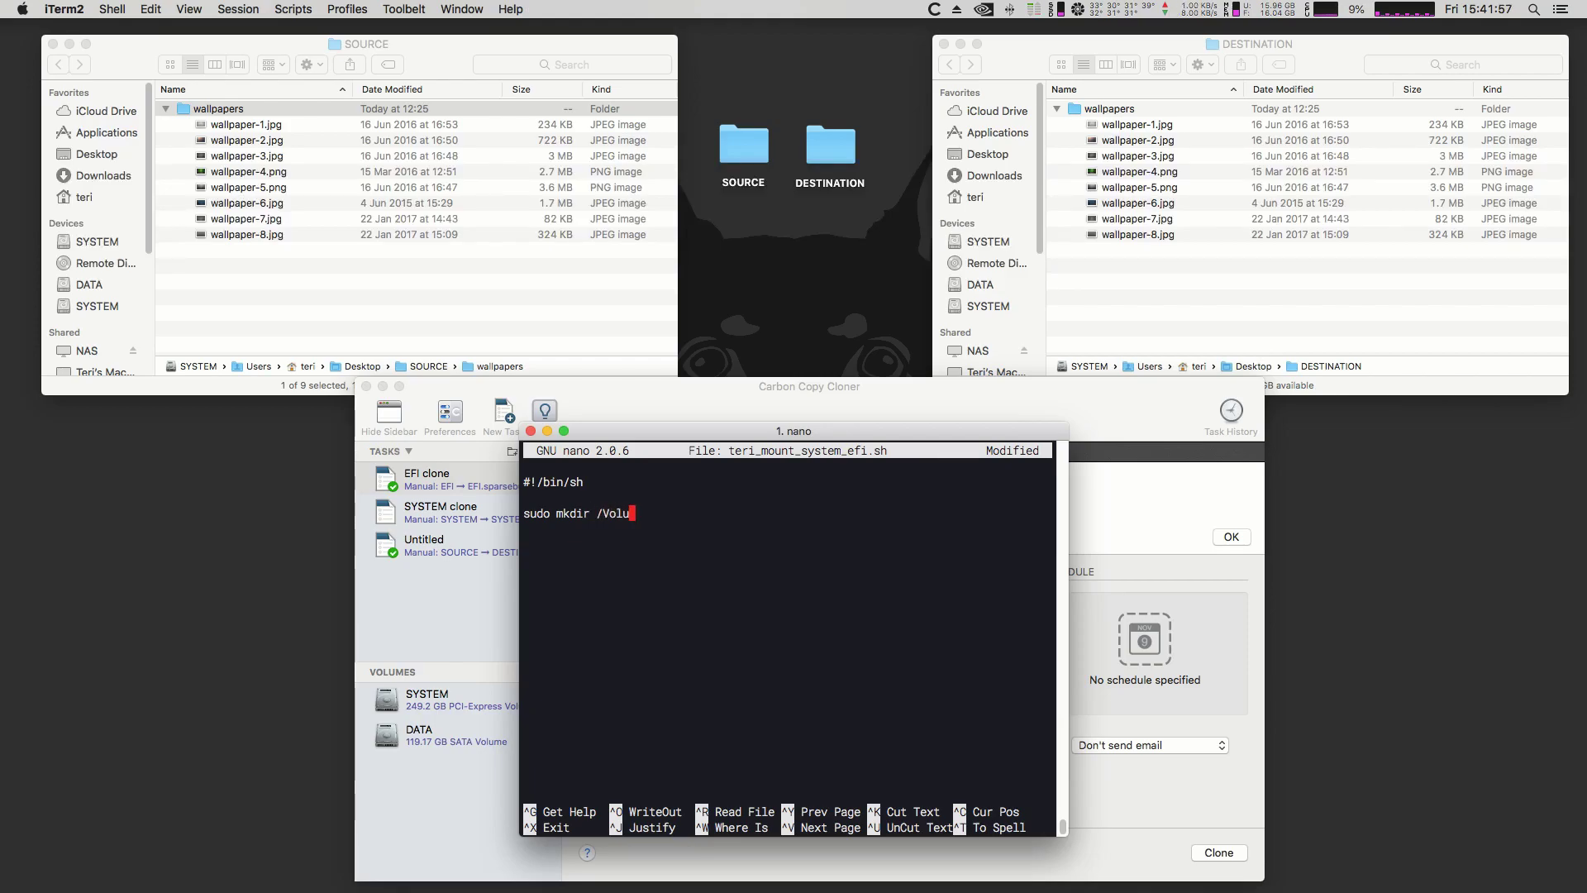
text(mes/SYSTEM-EFI)
key(Return)
Step: Open a second terminal window and arrange it side by side with the nano window
key(super+n)
drag(472, 419, 1194, 425)
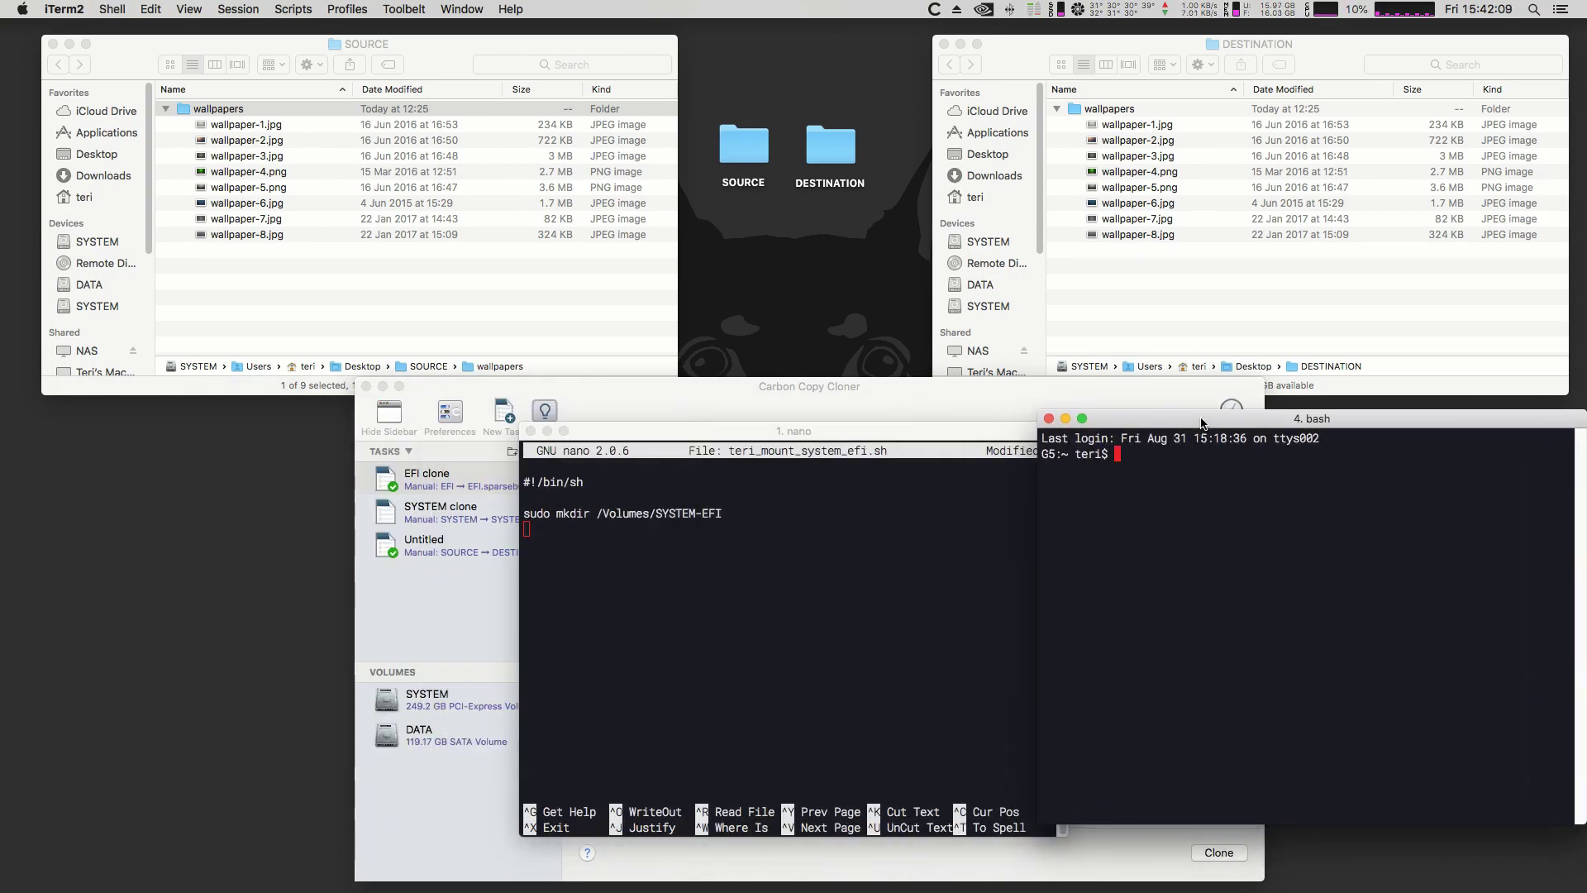
drag(817, 435, 490, 425)
drag(1203, 429, 1045, 438)
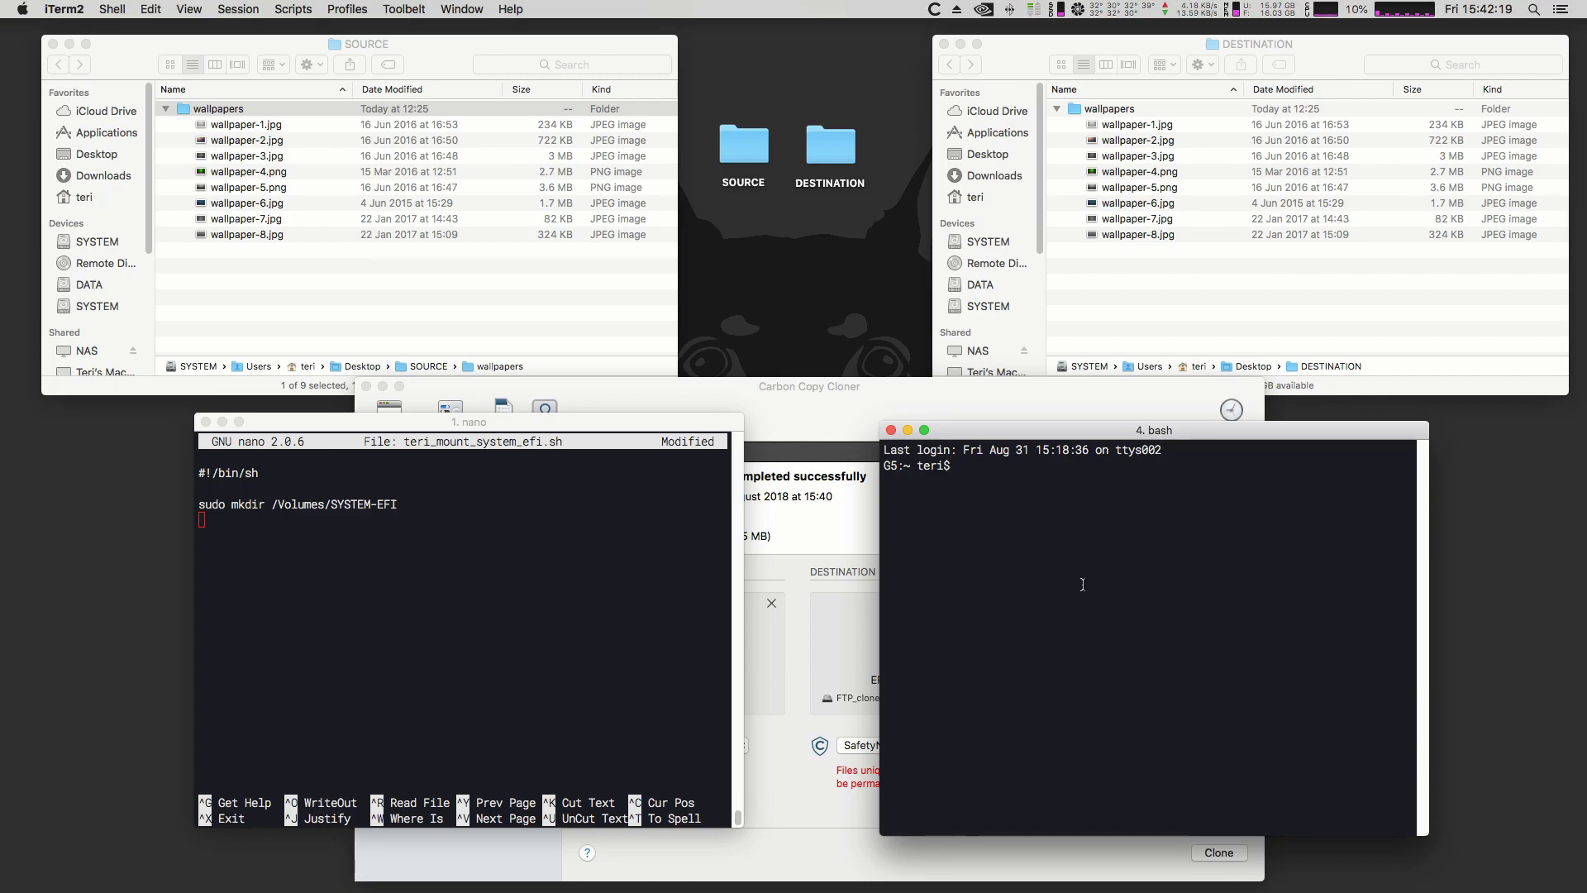
Step: Run diskutil list in the second terminal and look up the identifier of the EFI partition on the SYSTEM drive
text(diskutil list)
key(Return)
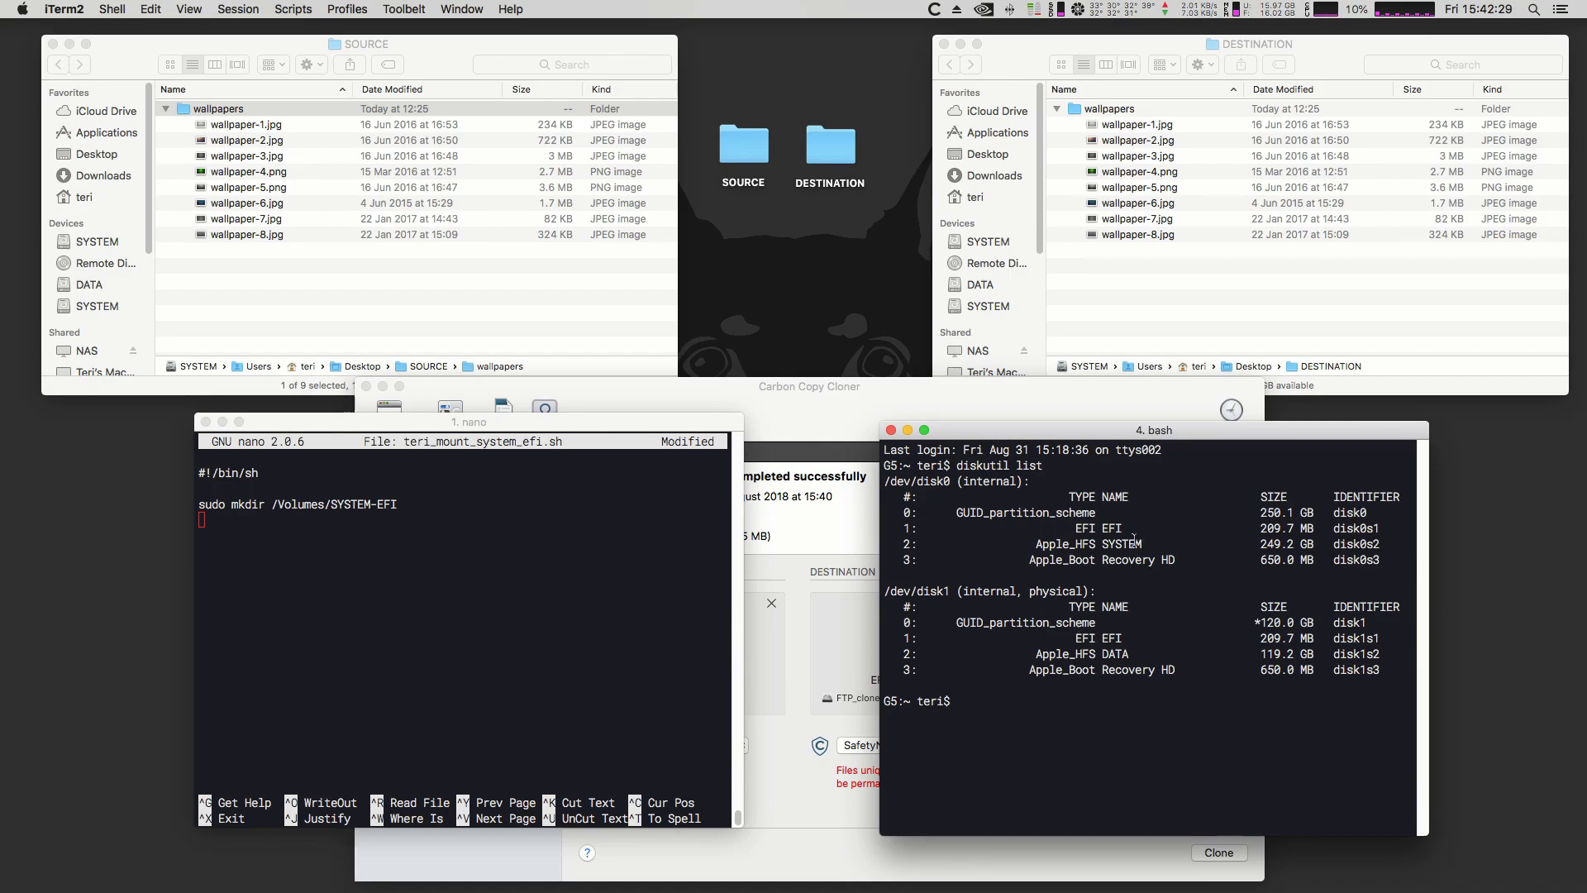
drag(1137, 544, 985, 498)
drag(1148, 669, 984, 607)
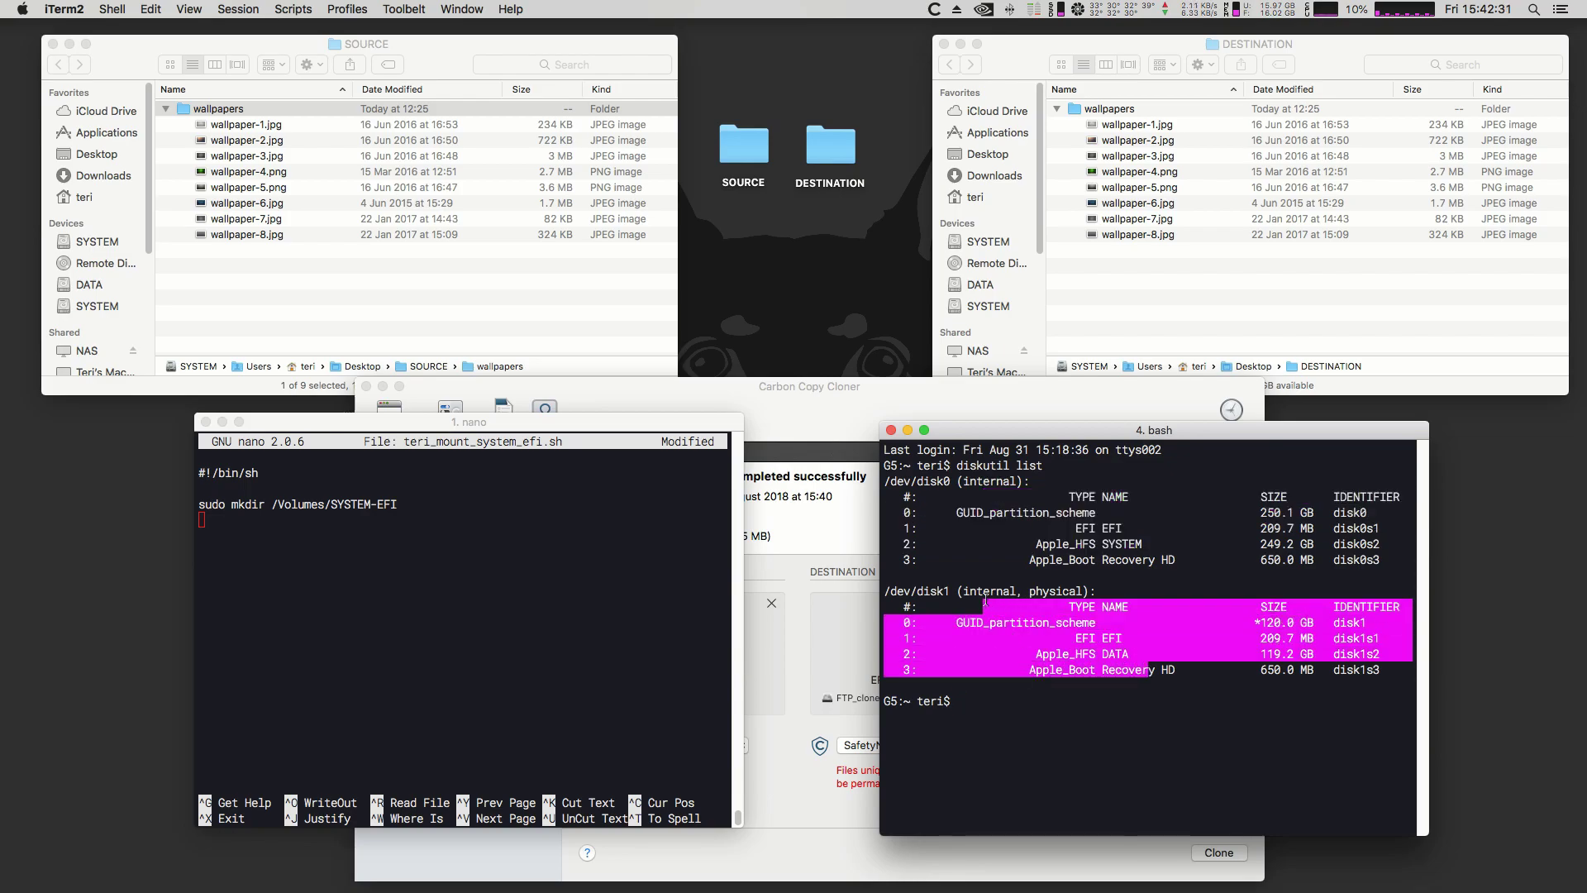
click(1139, 559)
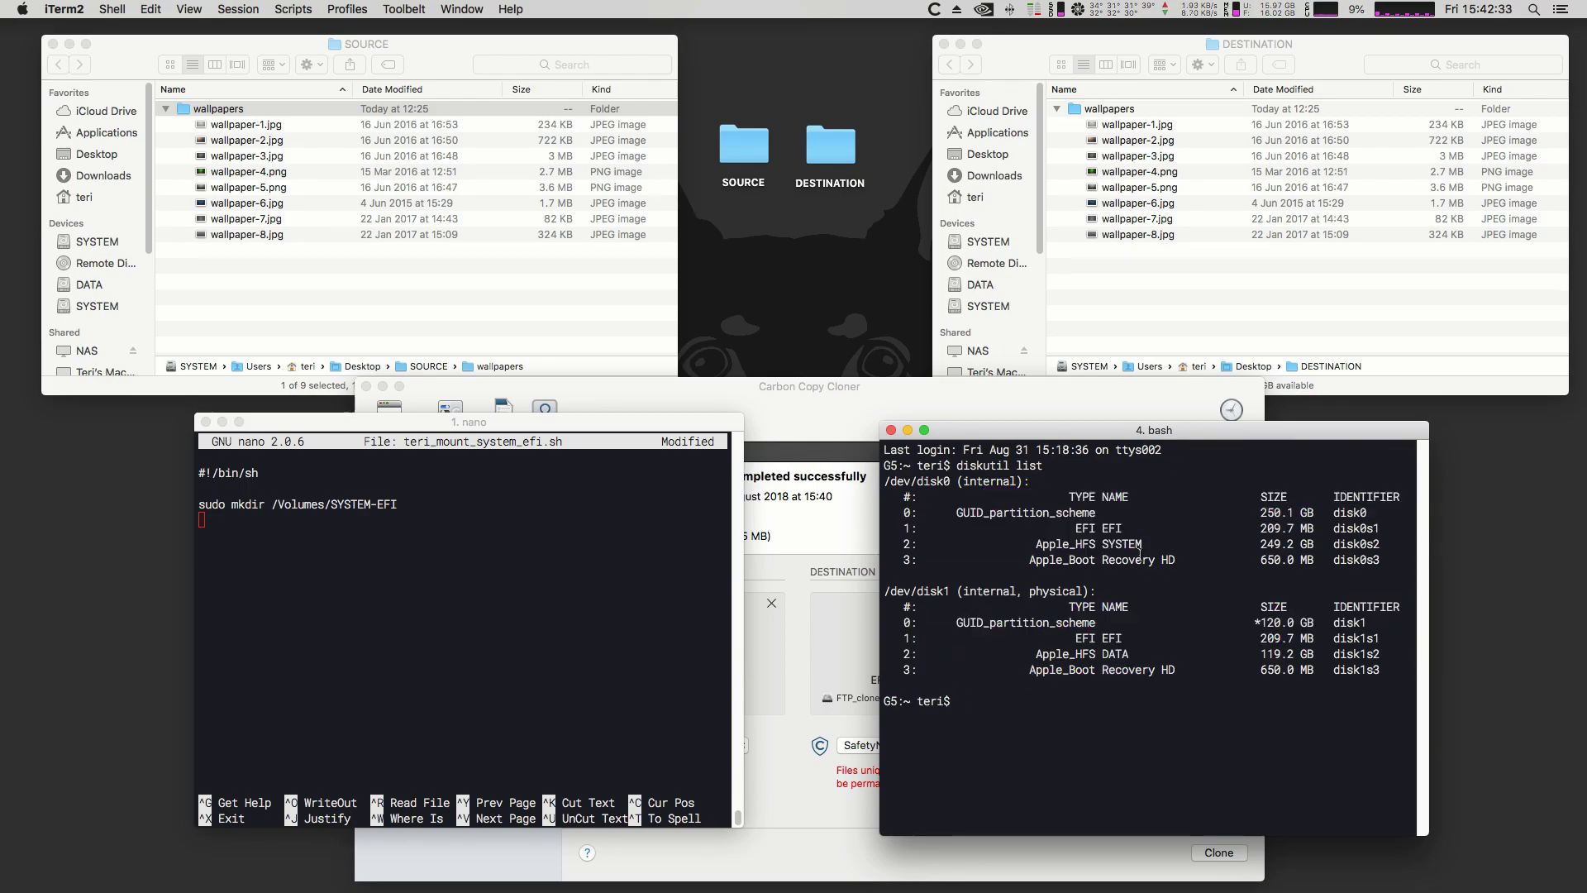
drag(1129, 529, 879, 531)
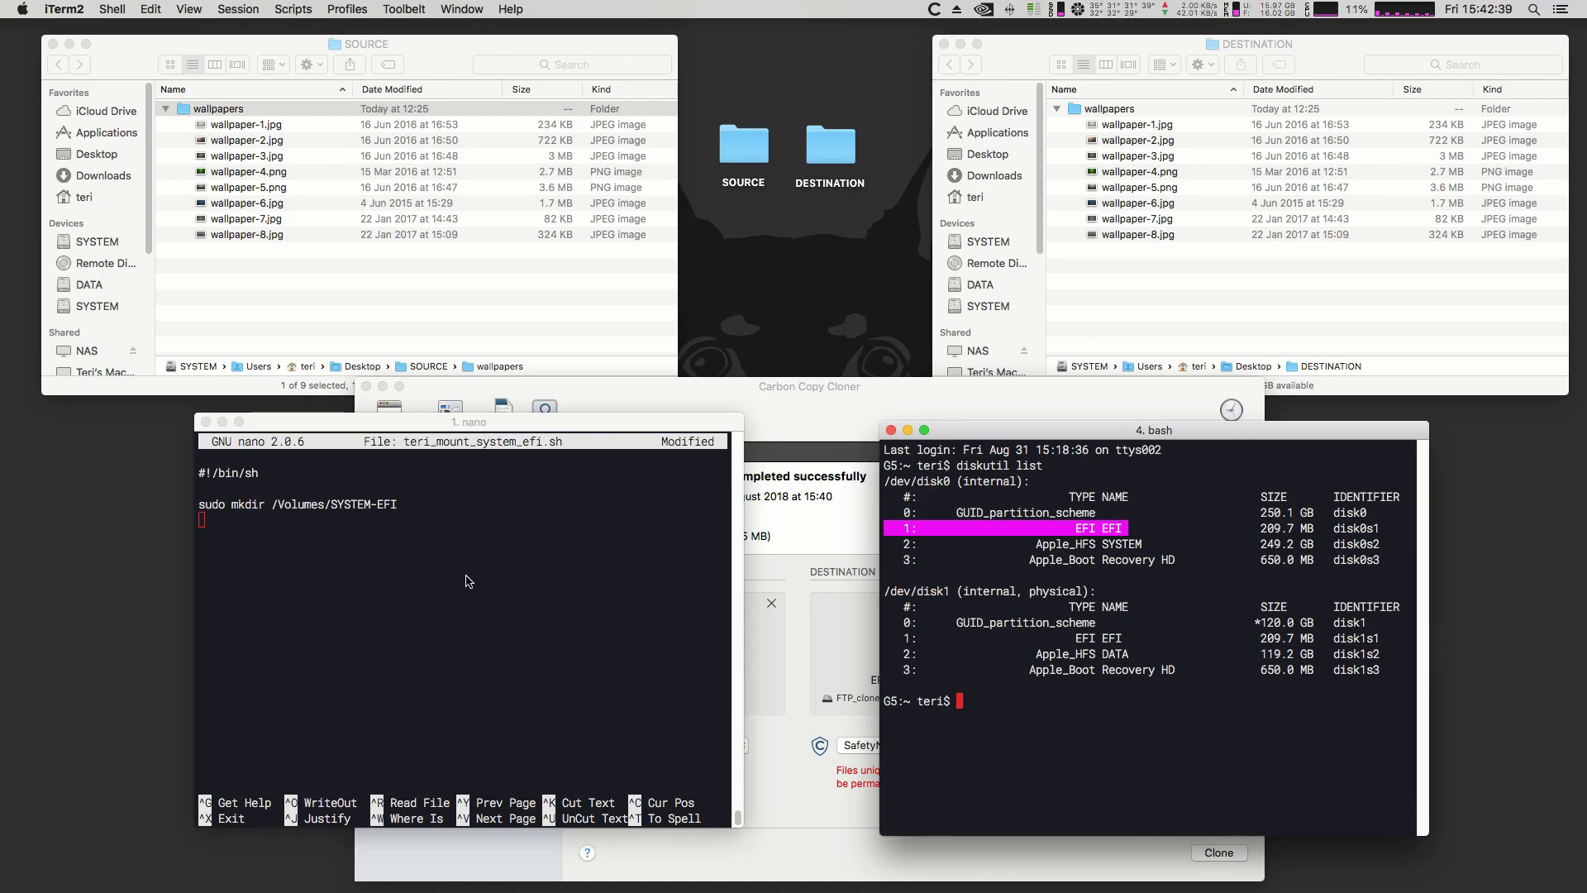
Step: Add the line "sudo mount -t msdos /dev/disk0s1 /Volumes/SYSTEM-EFI" to the script, copying the mount path from the mkdir line
click(335, 580)
text(sudo mount -)
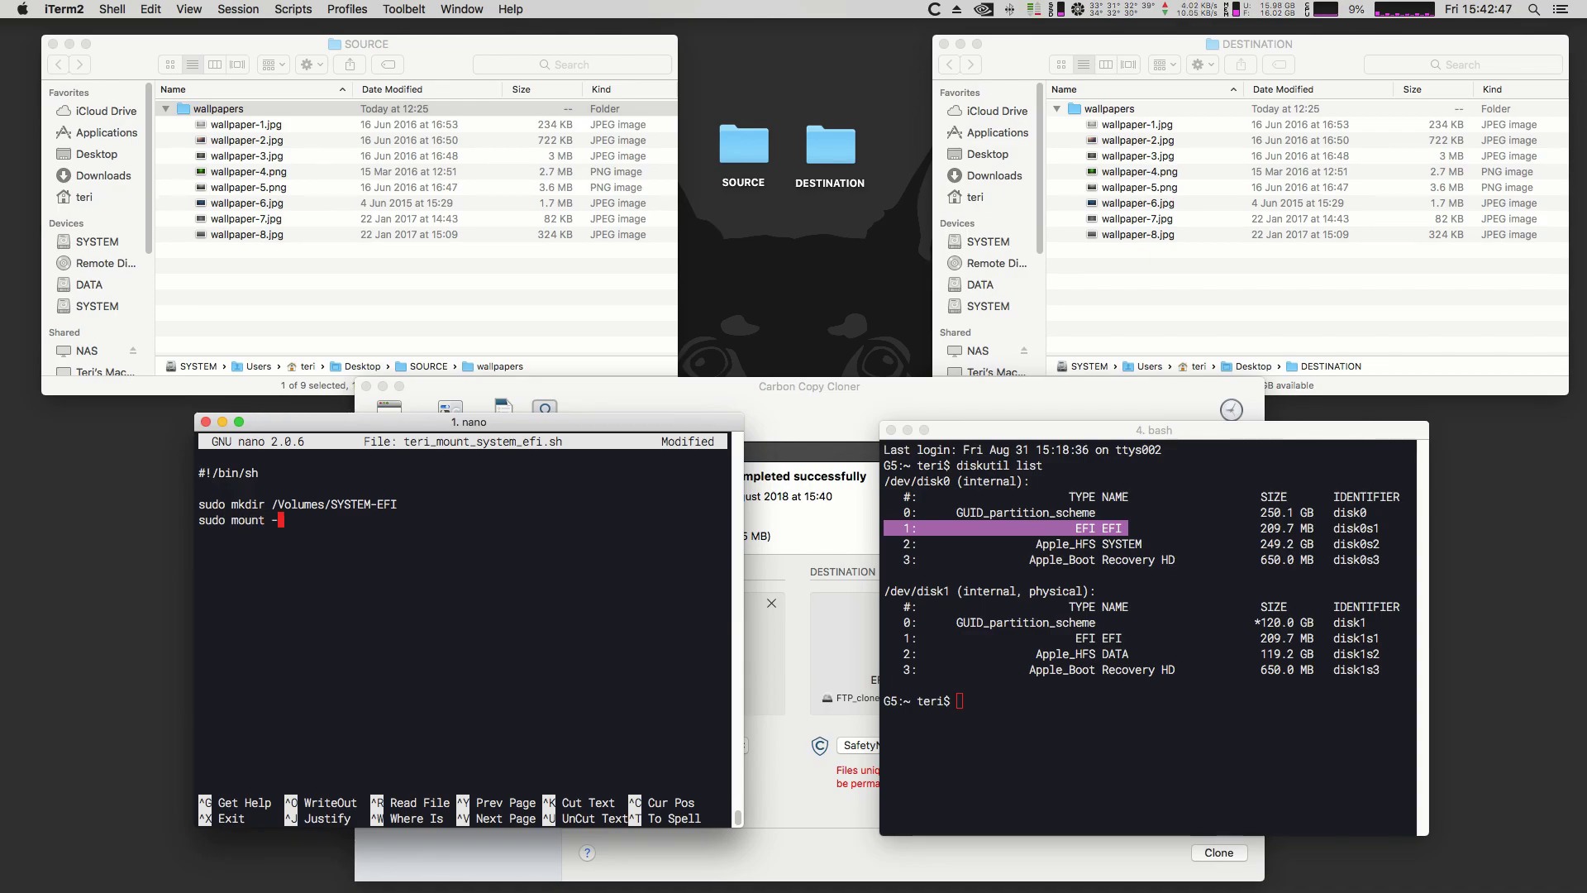
text(t msdos /dev/d)
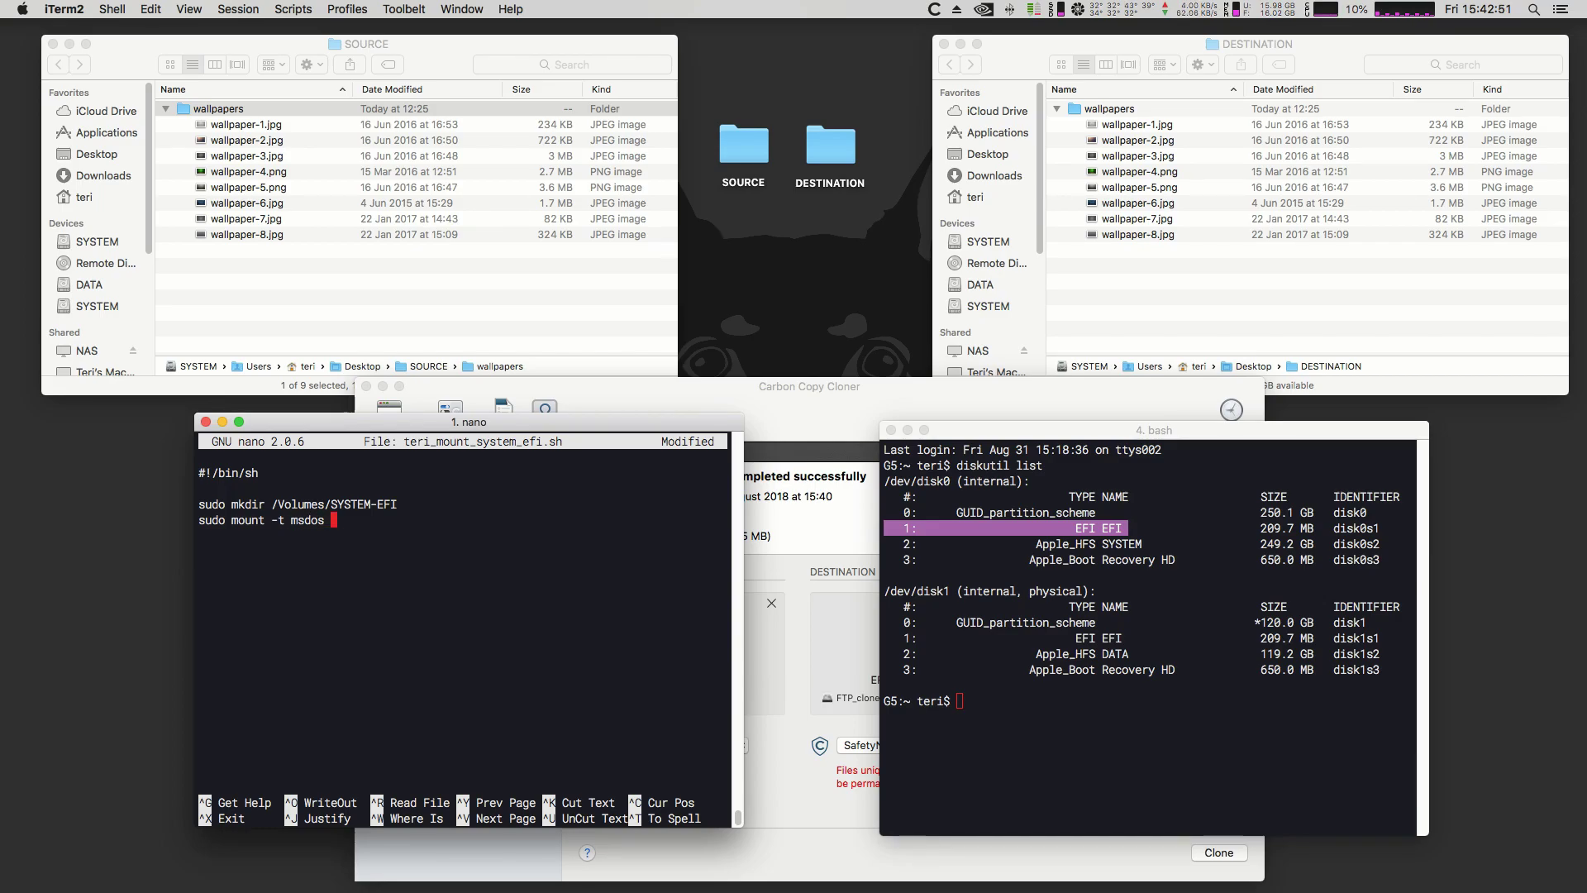
text(isk0s1)
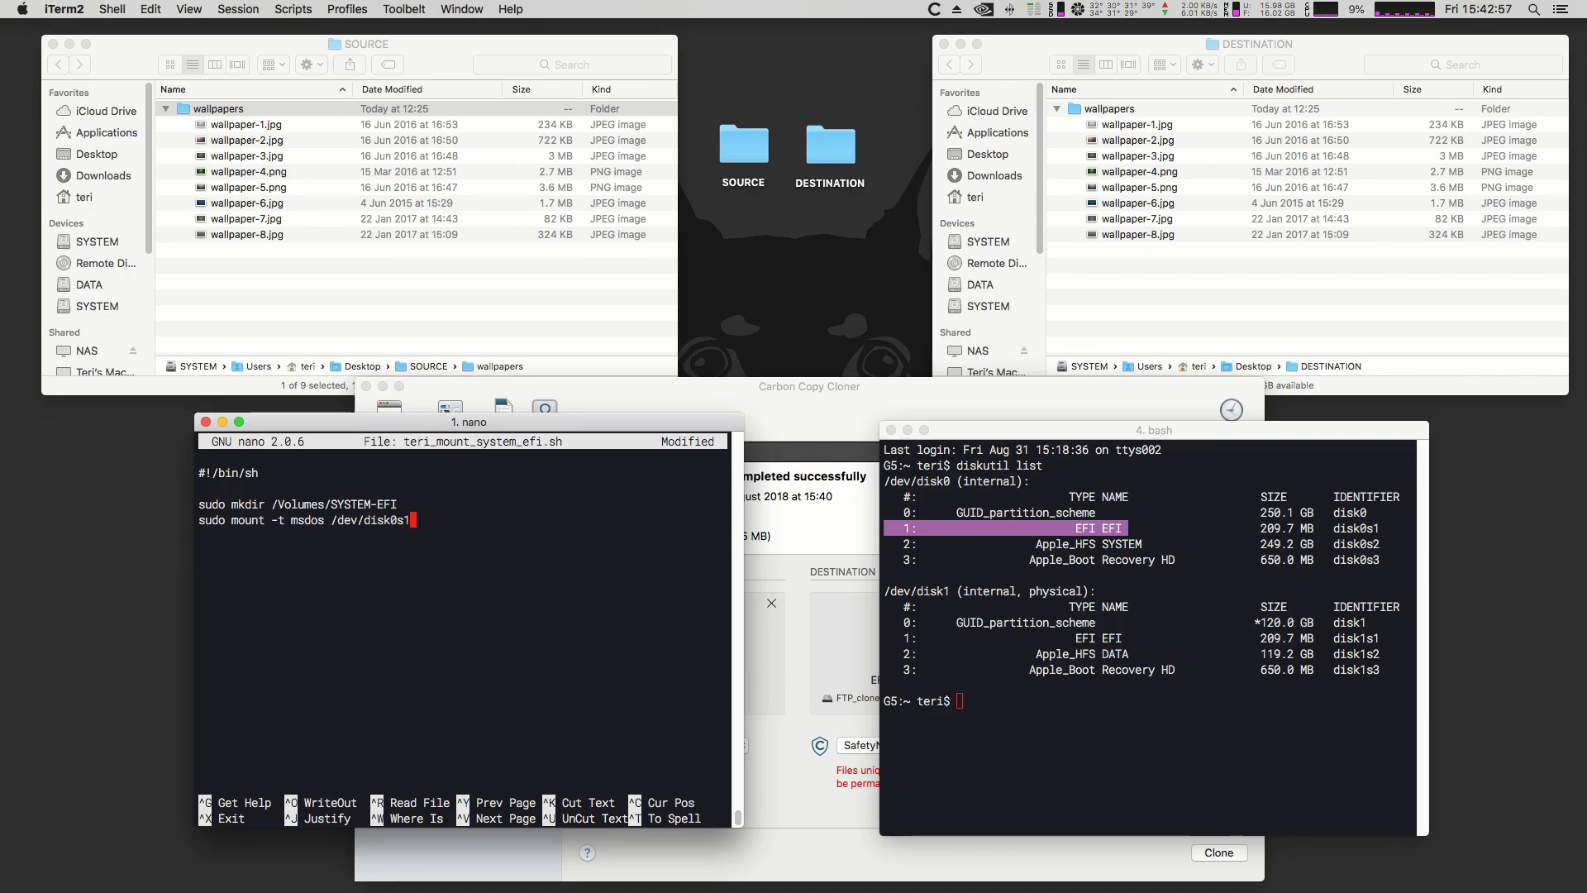
drag(402, 502, 272, 504)
key(super+c)
click(448, 529)
key(super+v)
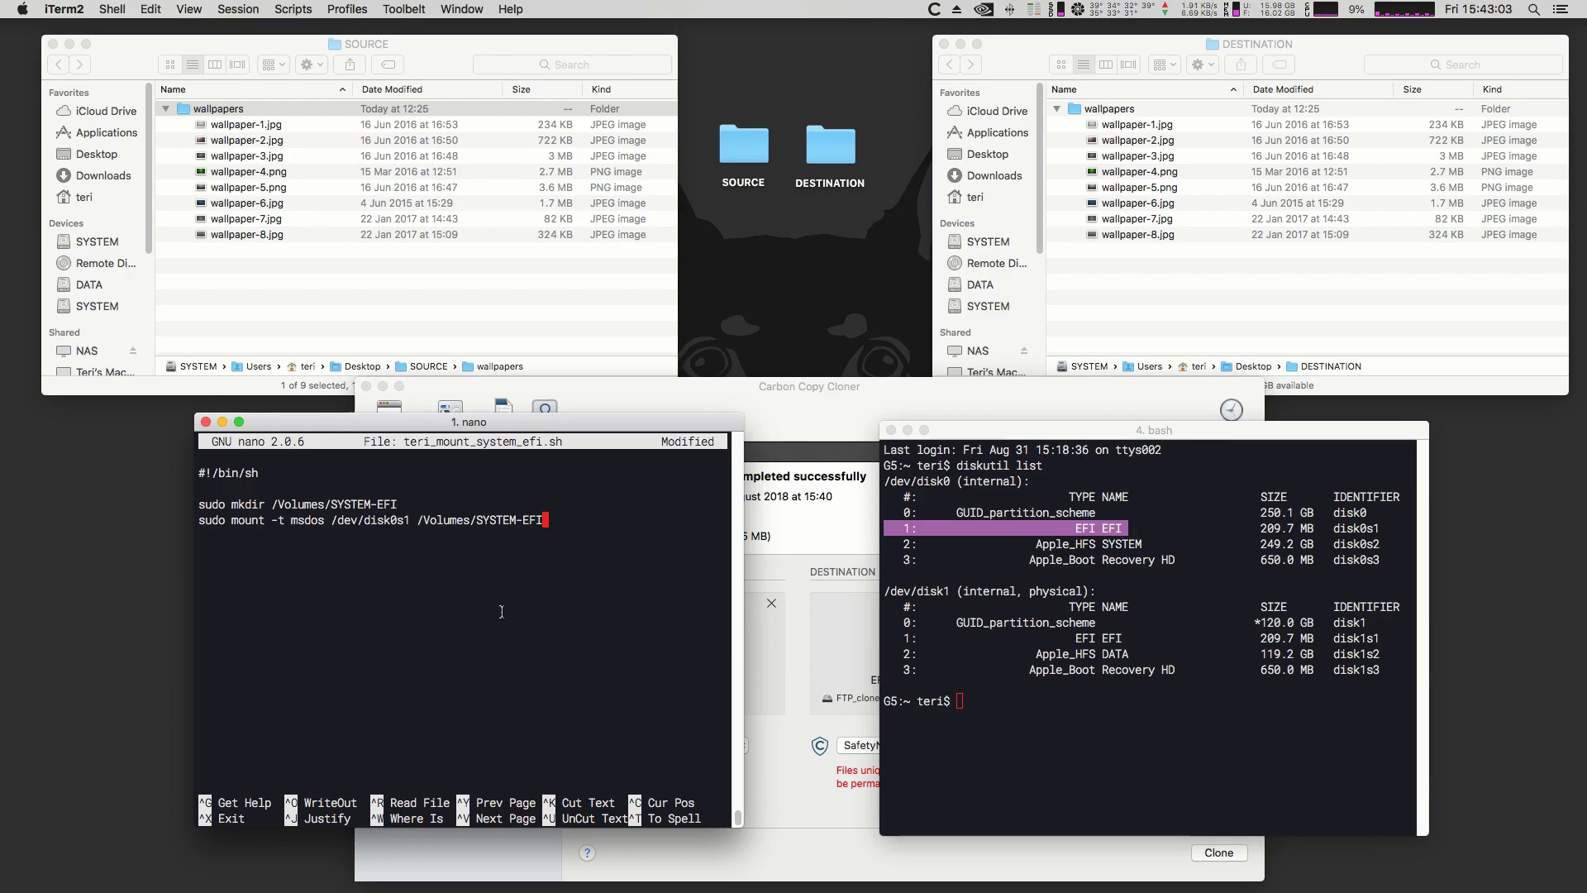
Step: Replace the space between /dev/disk0s1 and the pasted /Volumes/SYSTEM-EFI path in the mount line
key(Left)
key(Left)
key(Left)
key(Left)
key(Left)
key(Left)
key(Left)
key(Left)
key(Left)
key(Left)
key(Left)
key(Left)
key(Left)
key(Left)
key(Left)
key(Left)
key(Left)
key(Left)
key(Left)
key(BackSpace)
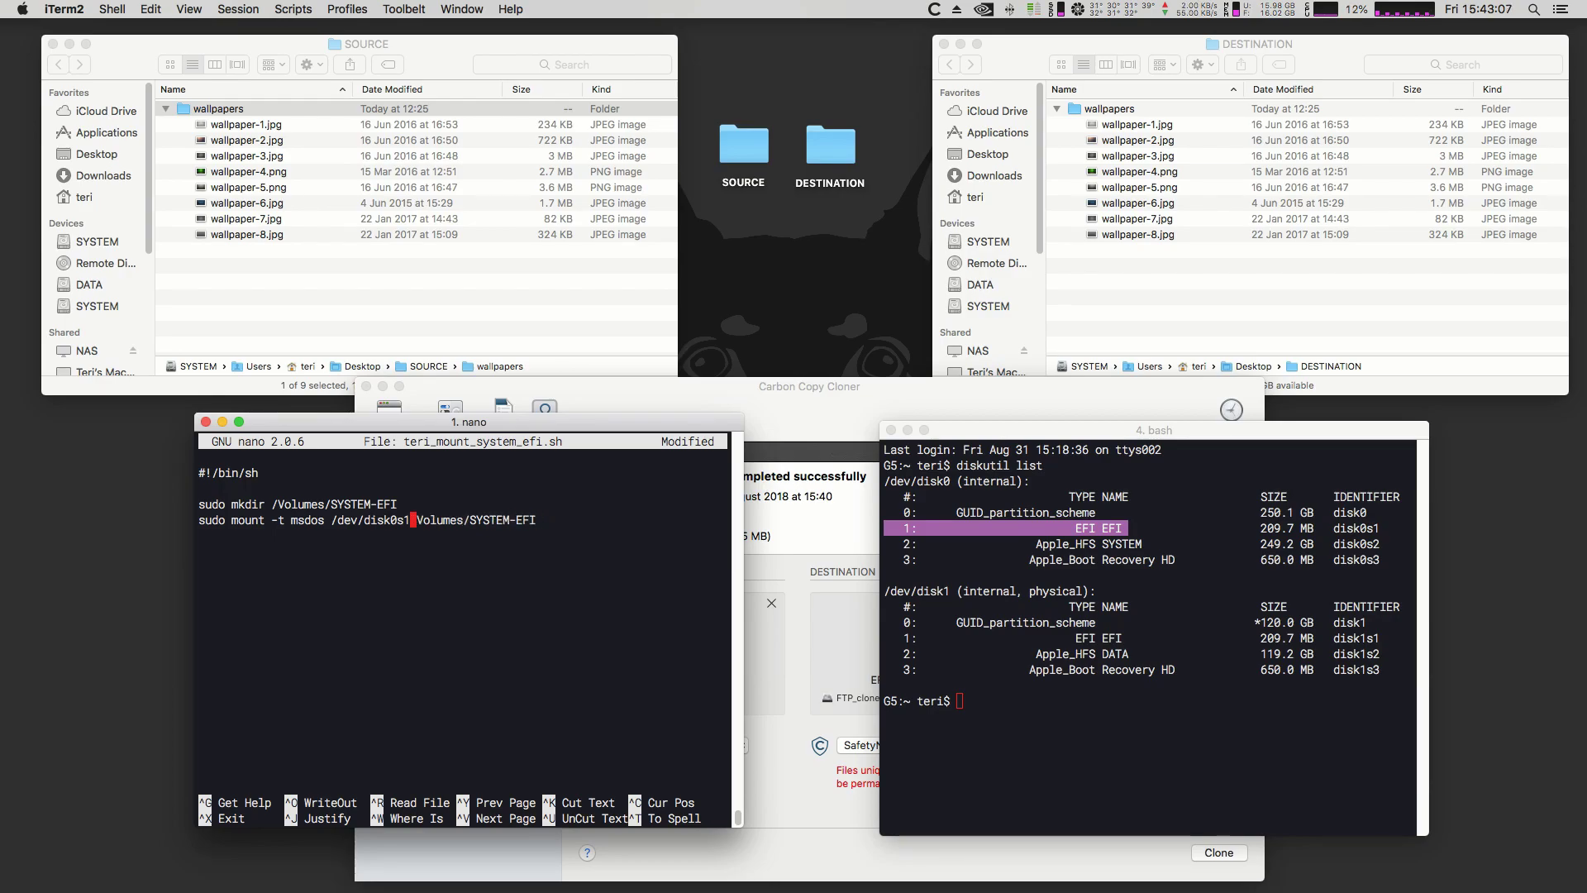
Step: End the script with the line "exit 0", save it under its existing name and leave nano
key(Return)
key(Return)
text(exit 0)
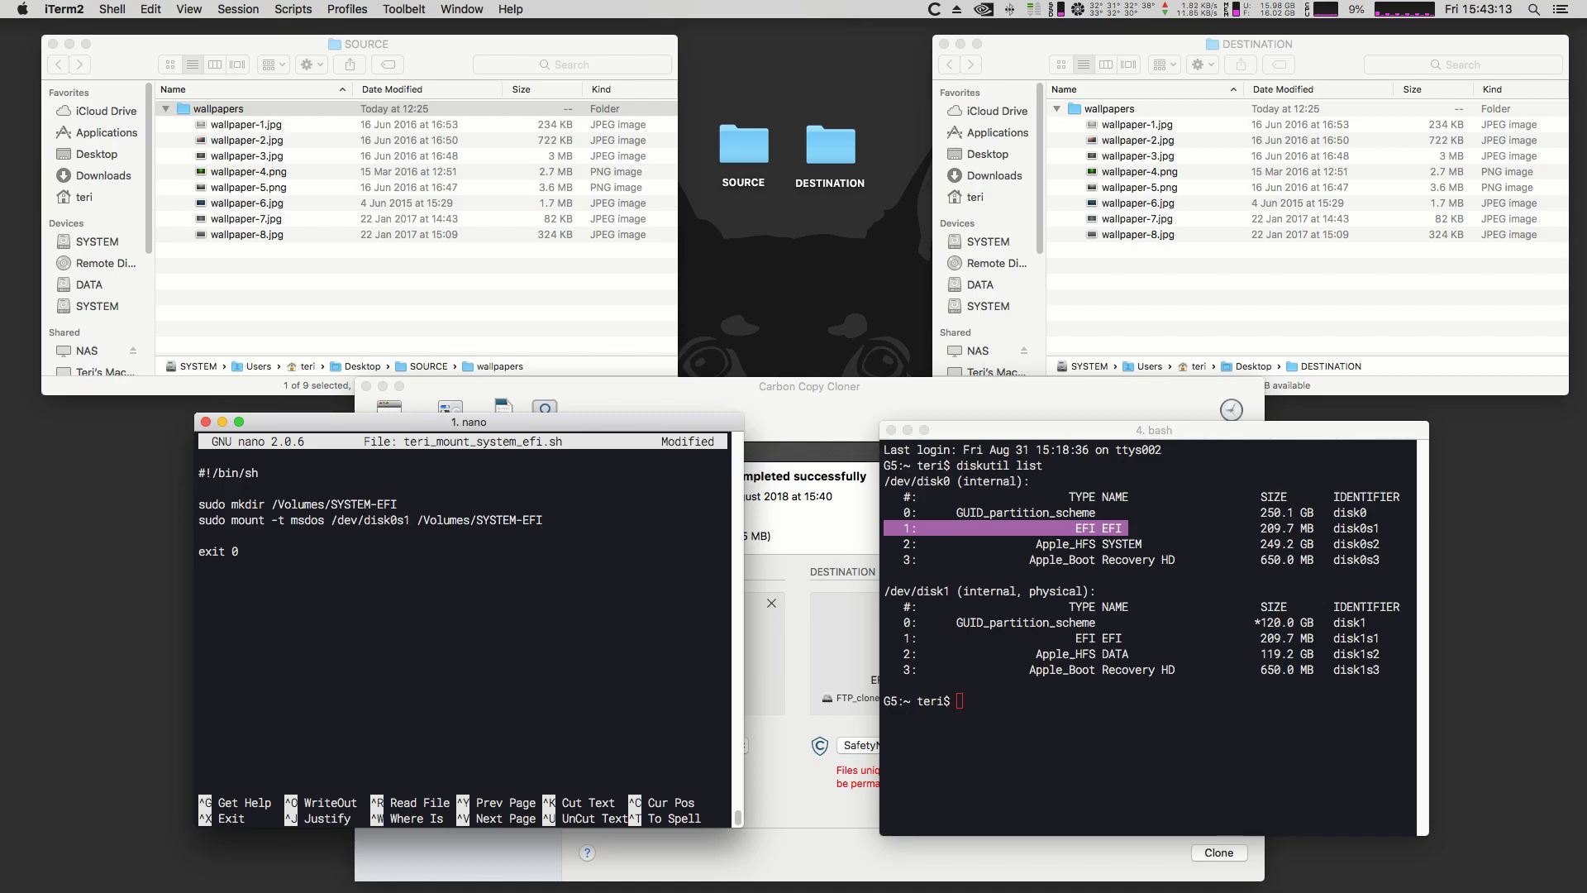
key(ctrl+x)
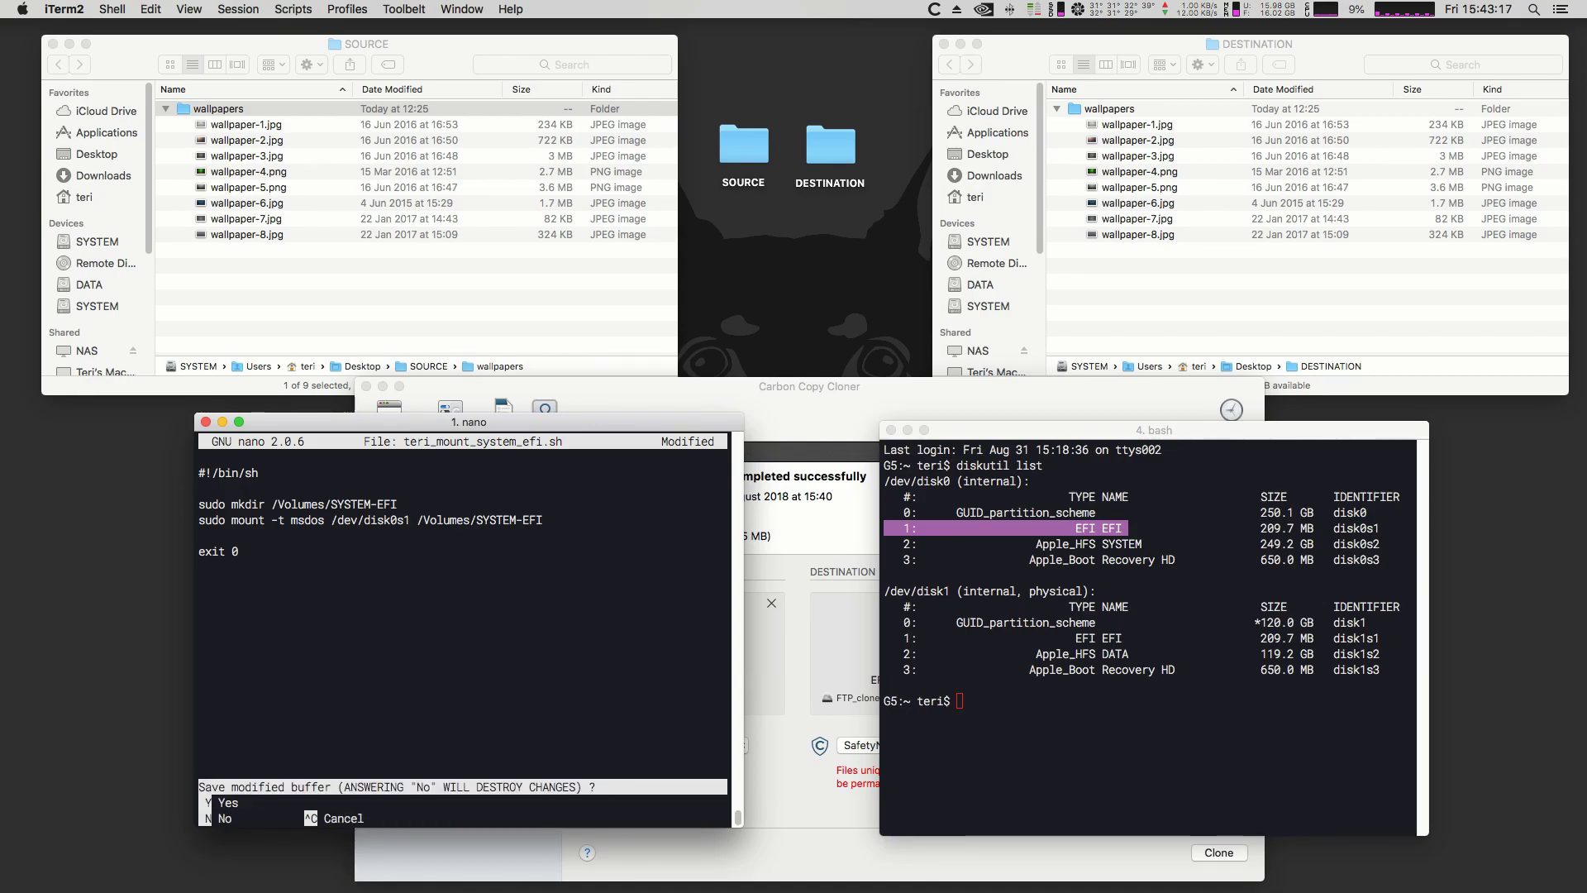
key(y)
key(Return)
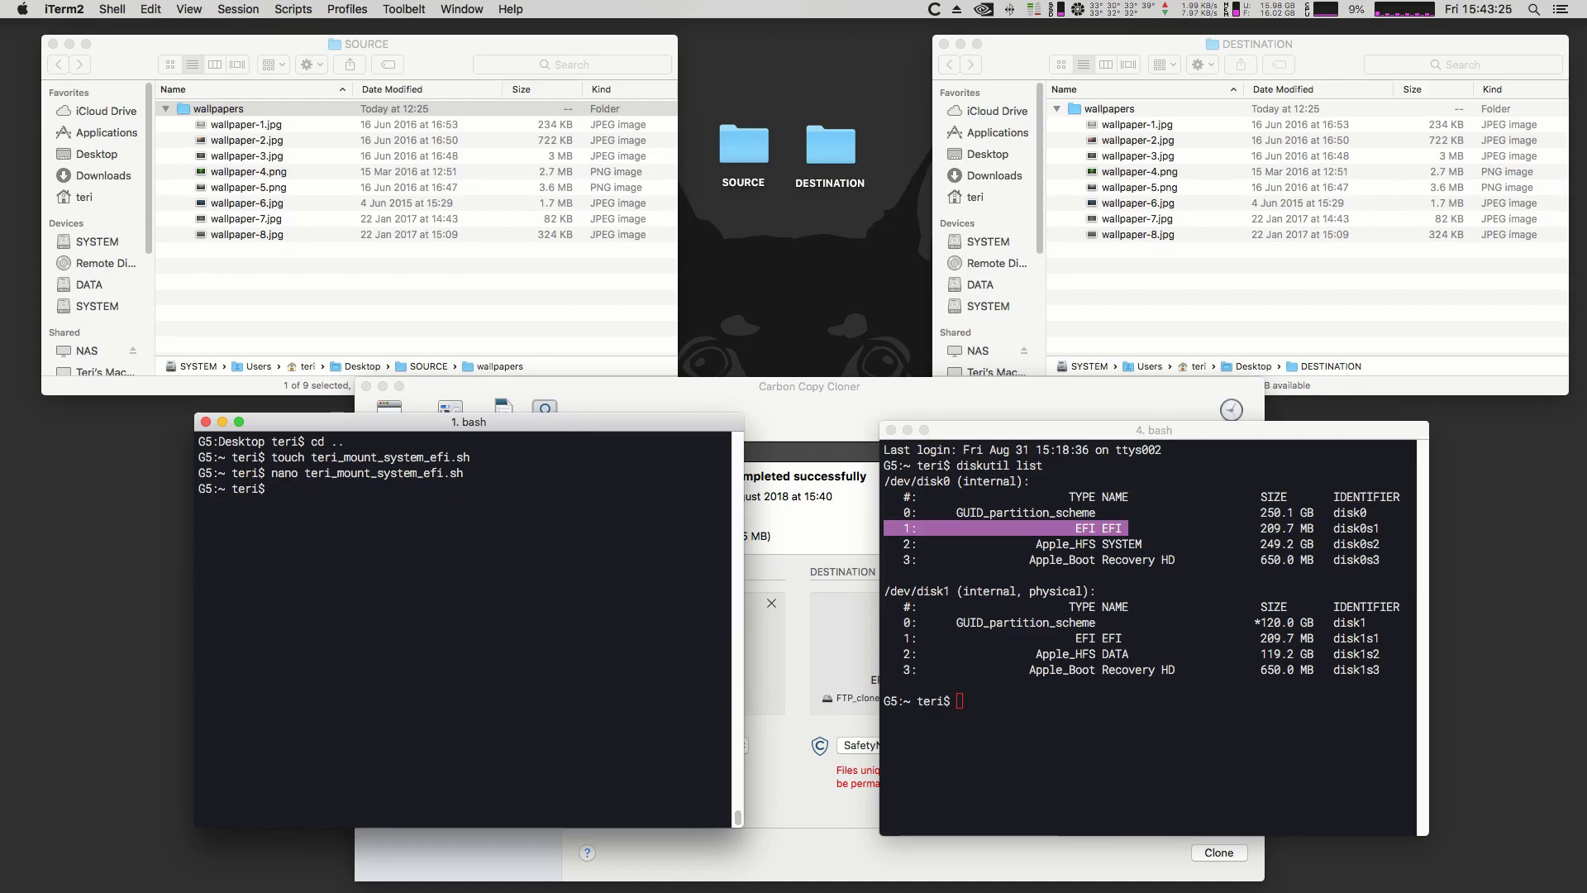
Step: Make teri_mount_system_efi.sh executable with chmod +x
text(chmod +x te)
key(Tab)
key(Return)
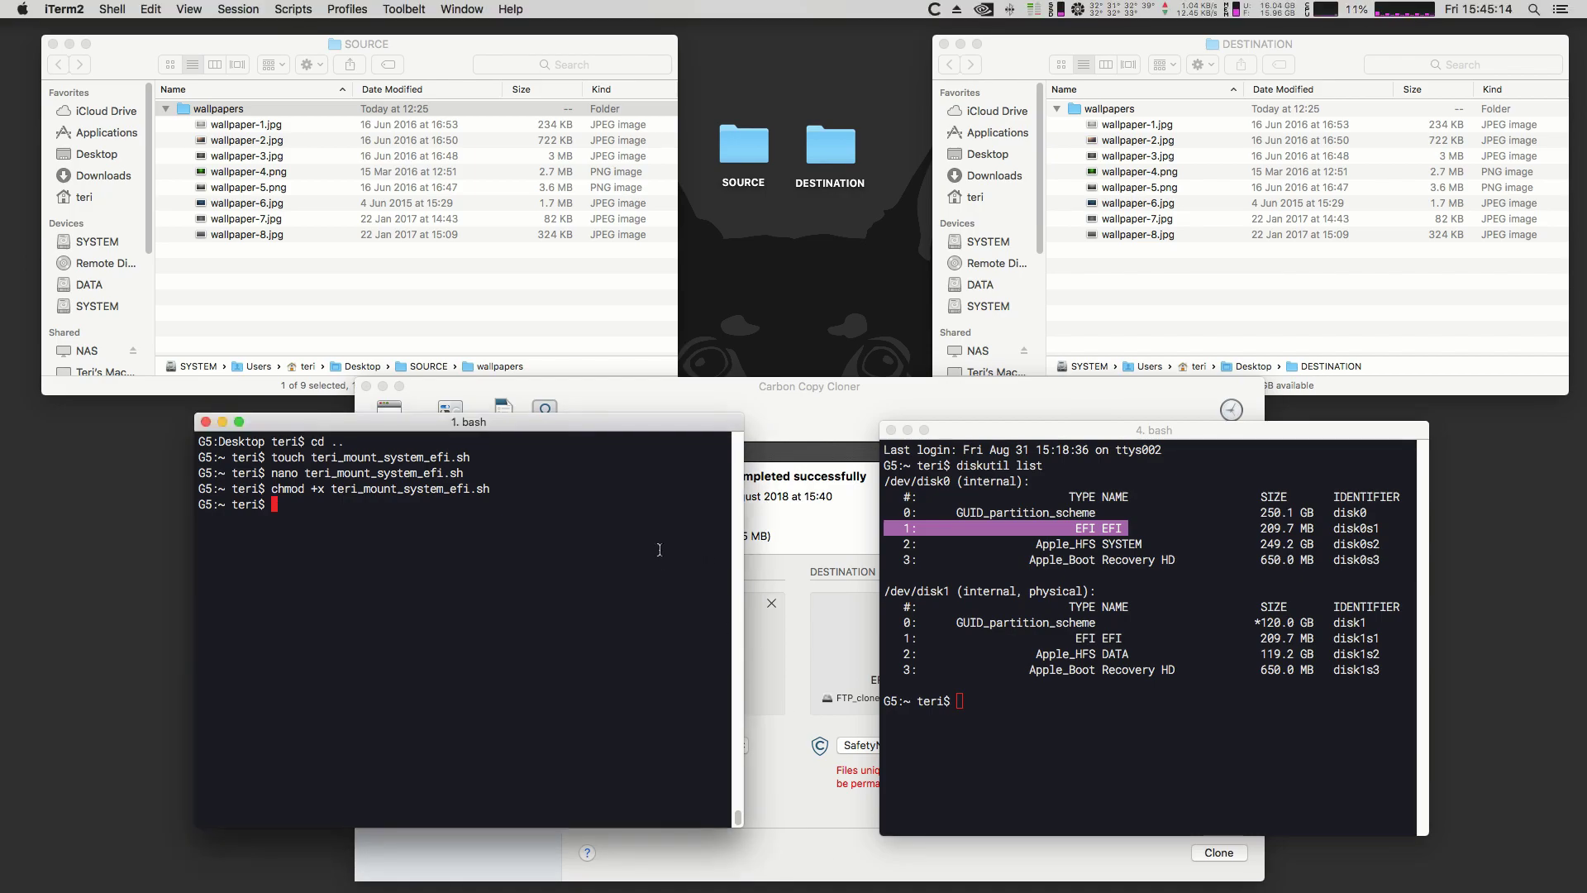
Step: Switch to Carbon Copy Cloner and set teri_mount_system_efi.sh from the home folder as the EFI clone task's shell script before copying files
key(super+h)
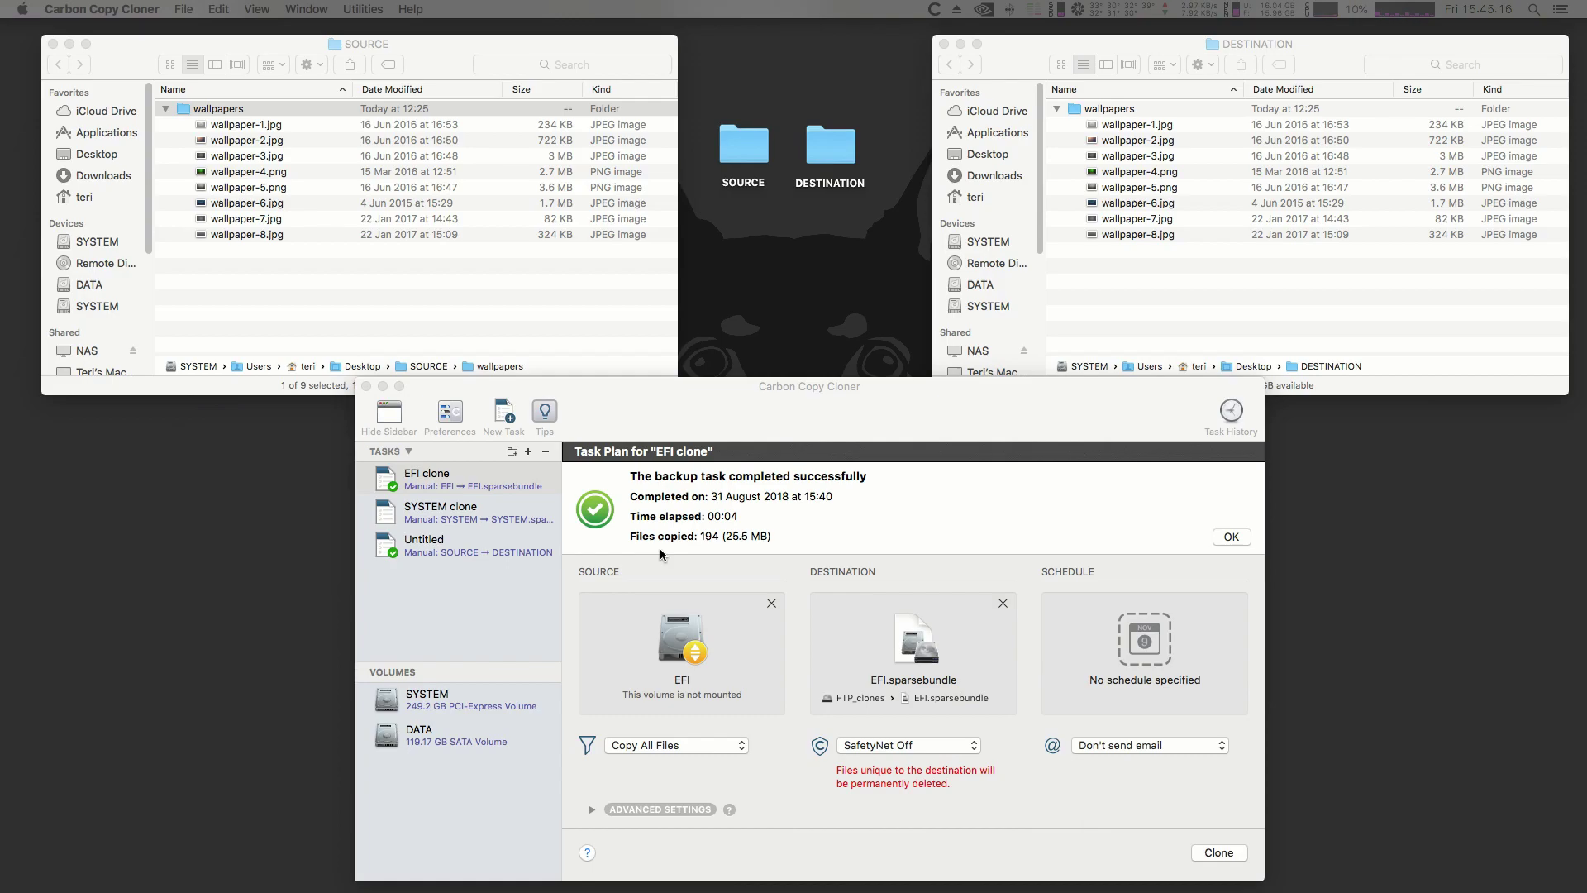
mouse_move(805, 415)
mouse_down()
mouse_move(816, 397)
mouse_move(813, 416)
mouse_up()
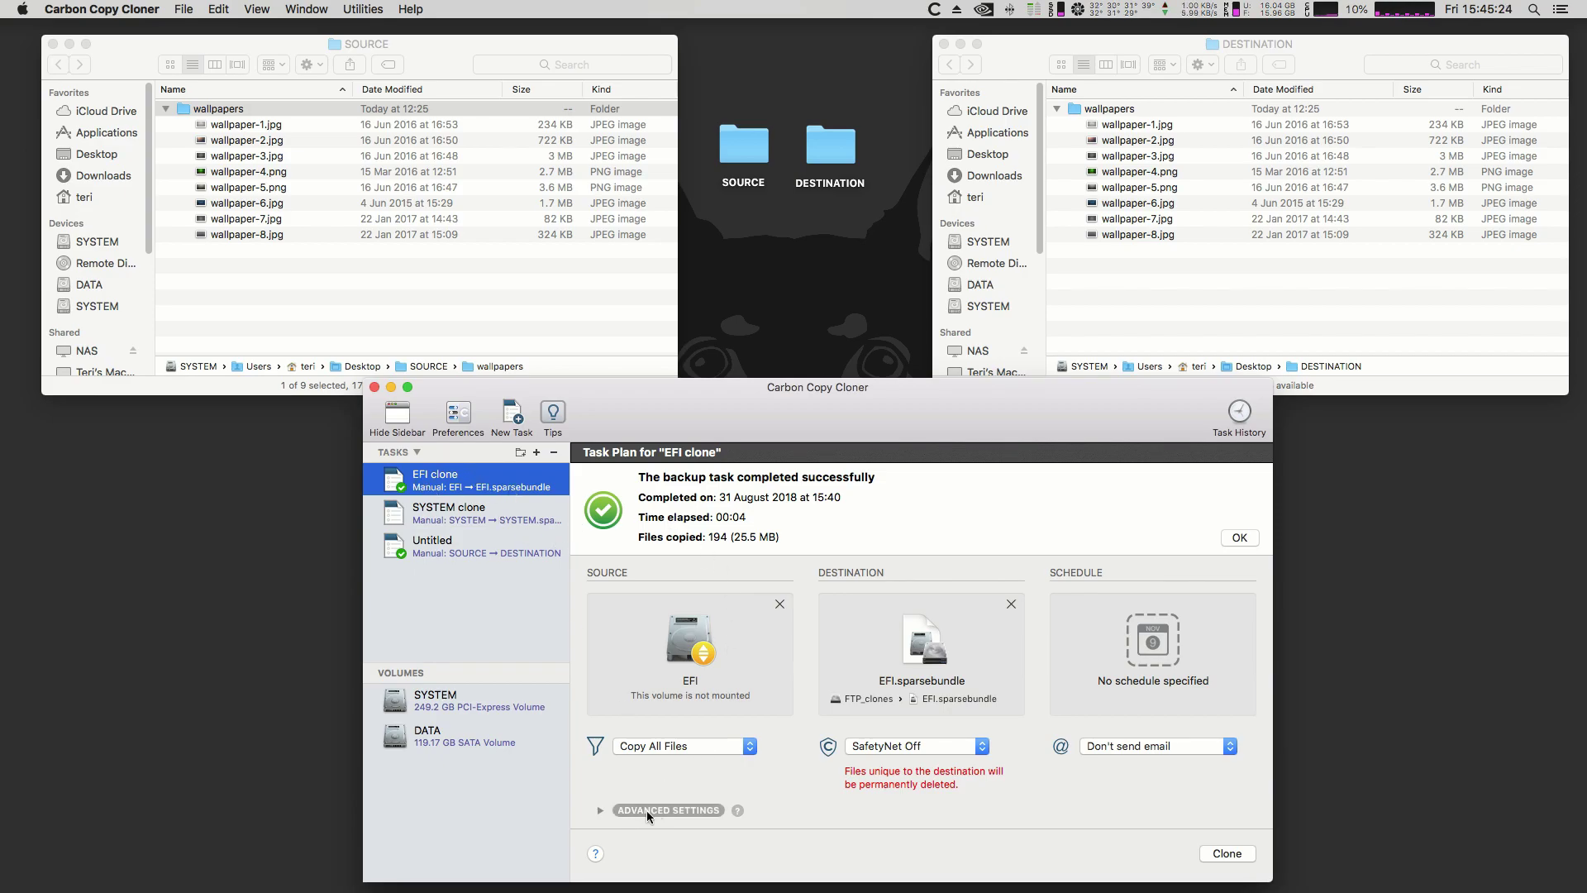
click(677, 807)
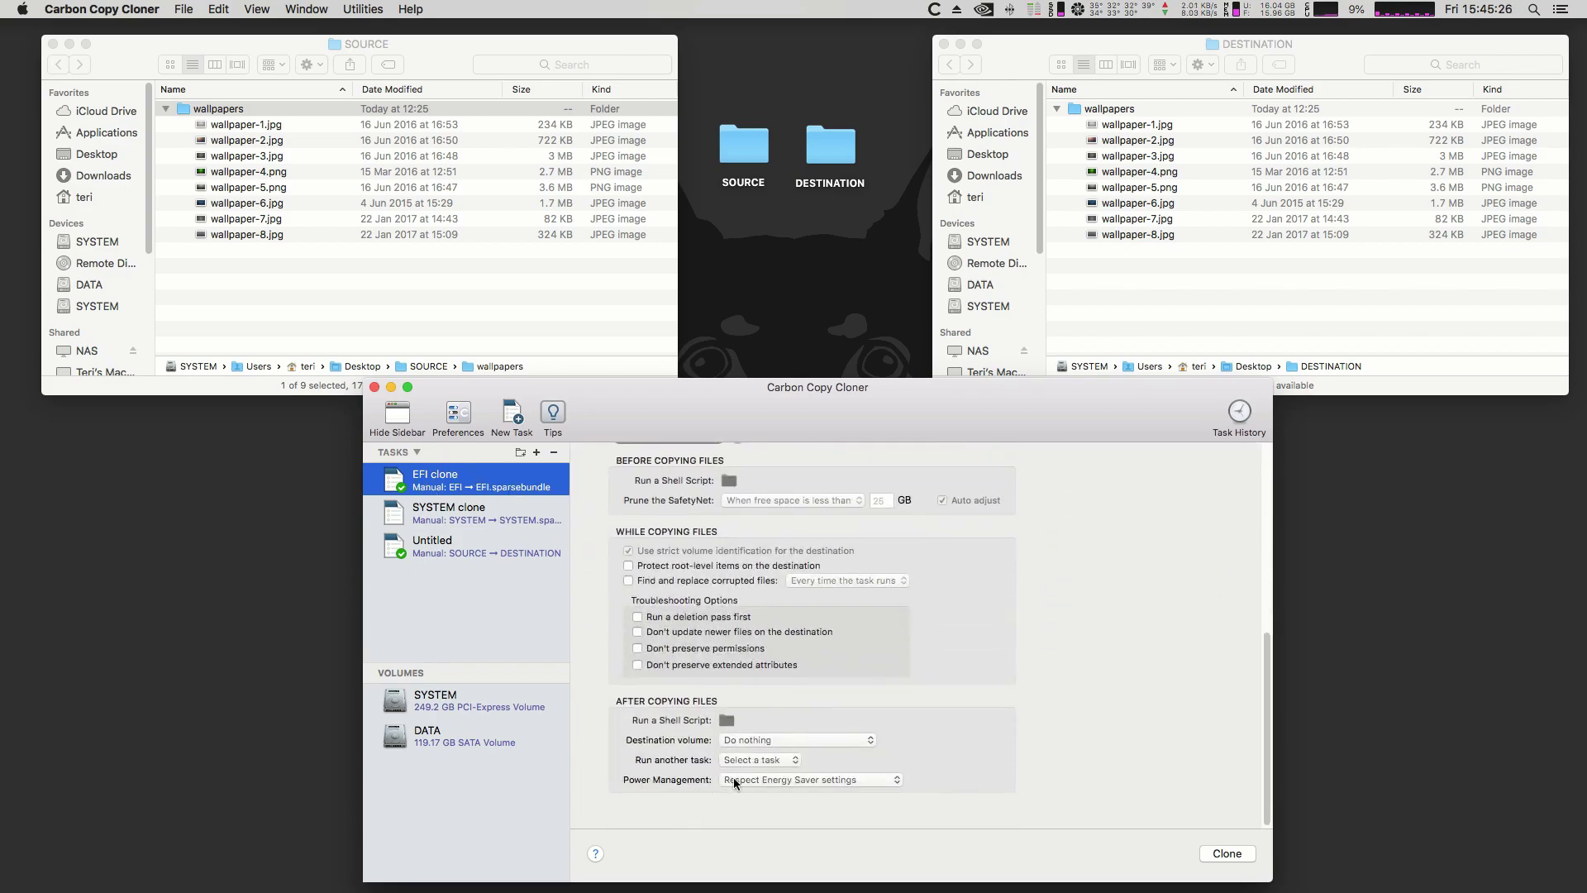
click(729, 480)
drag(895, 480, 616, 478)
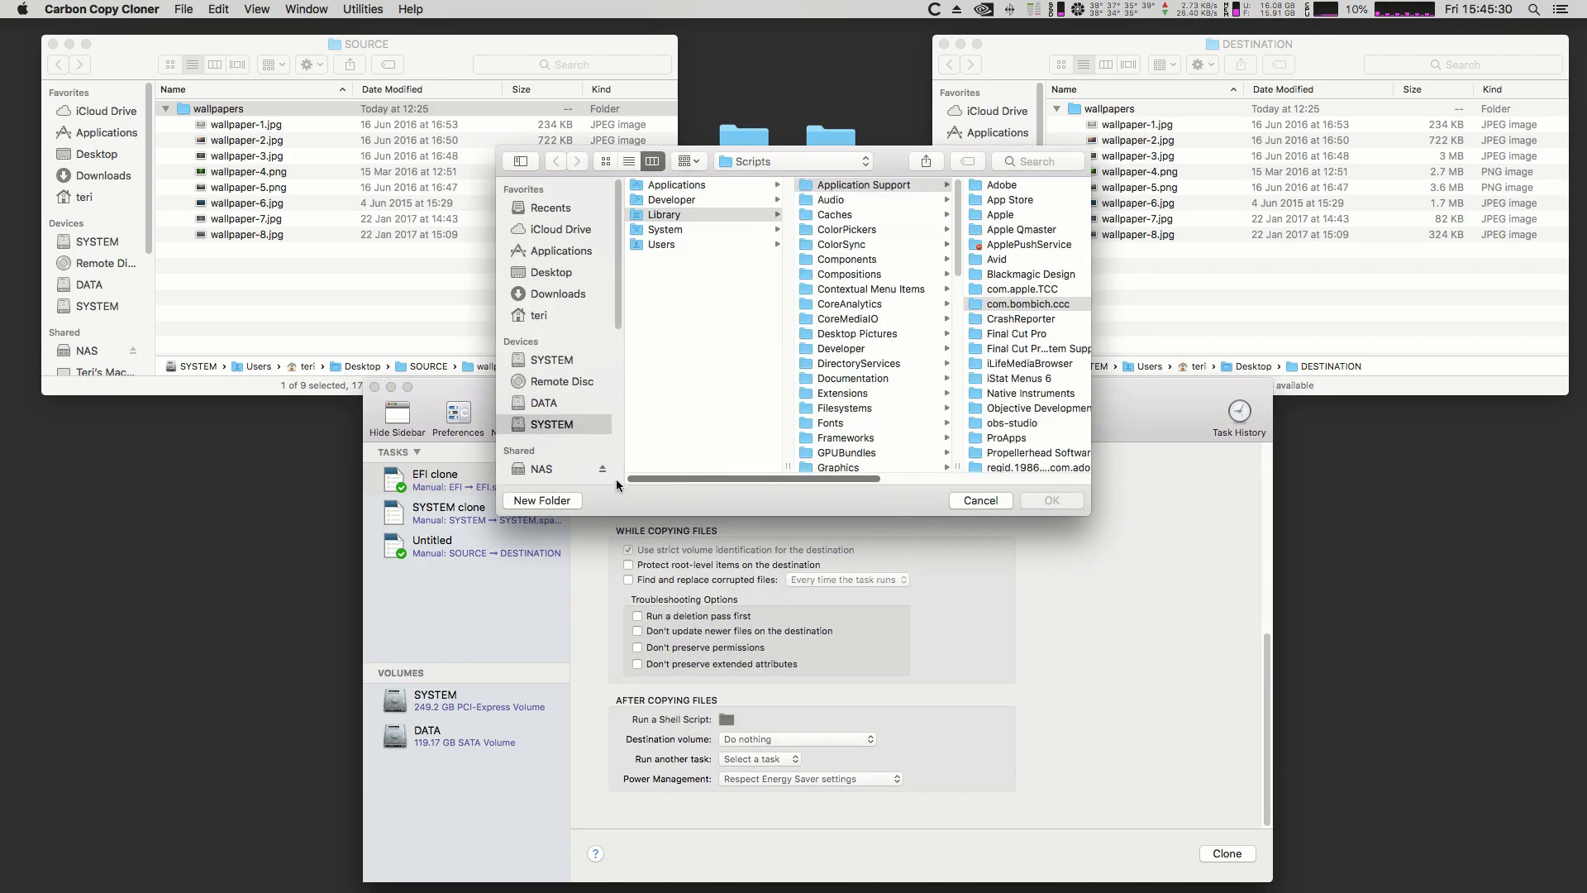
click(578, 314)
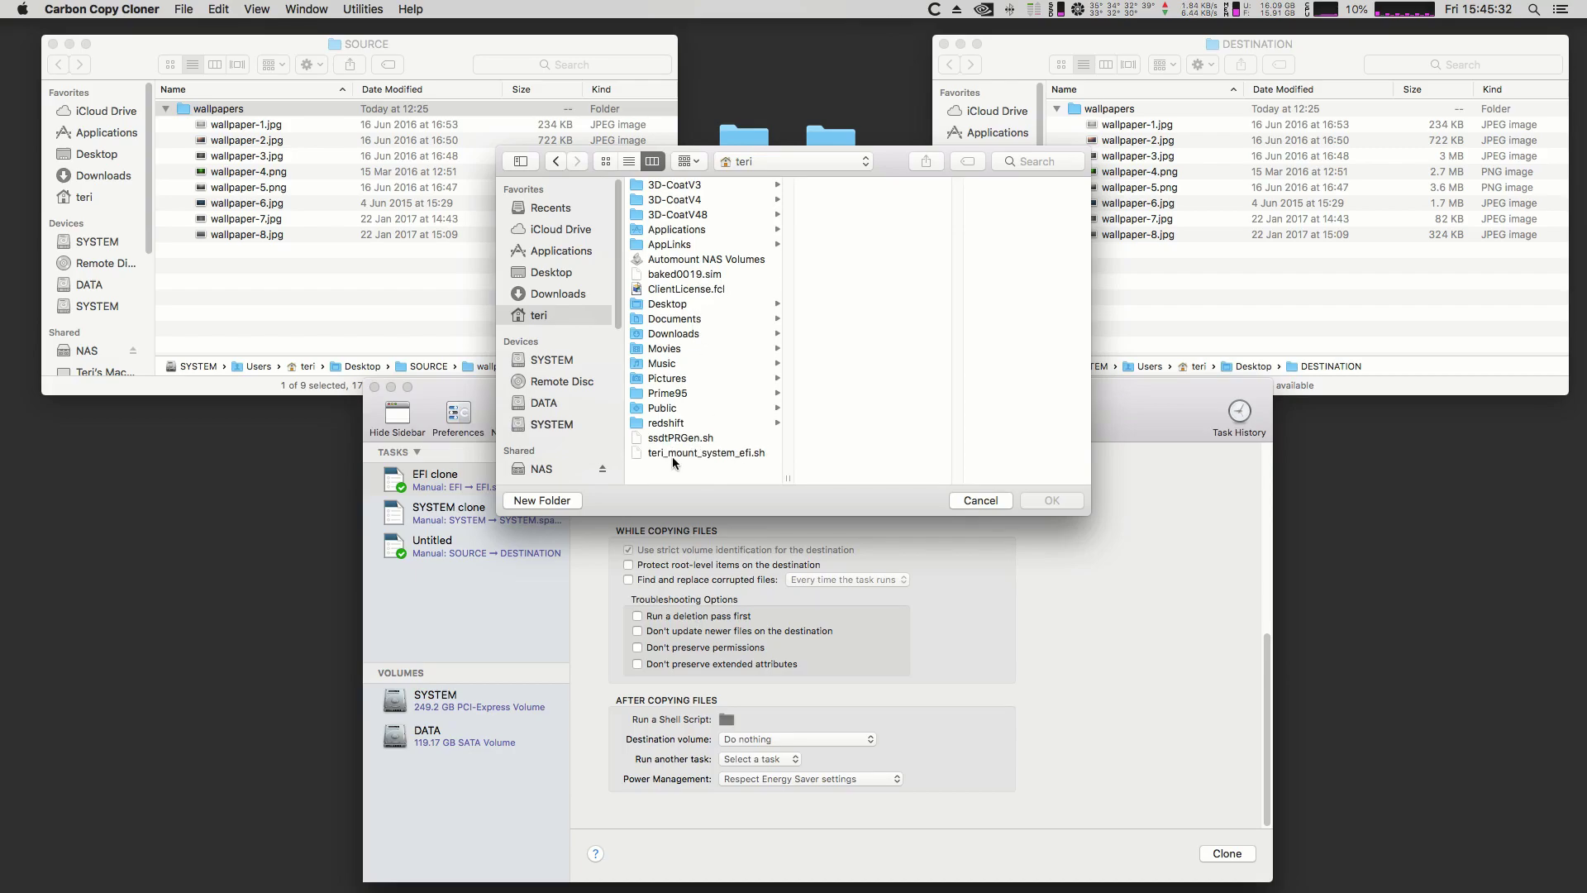
click(676, 454)
click(1053, 501)
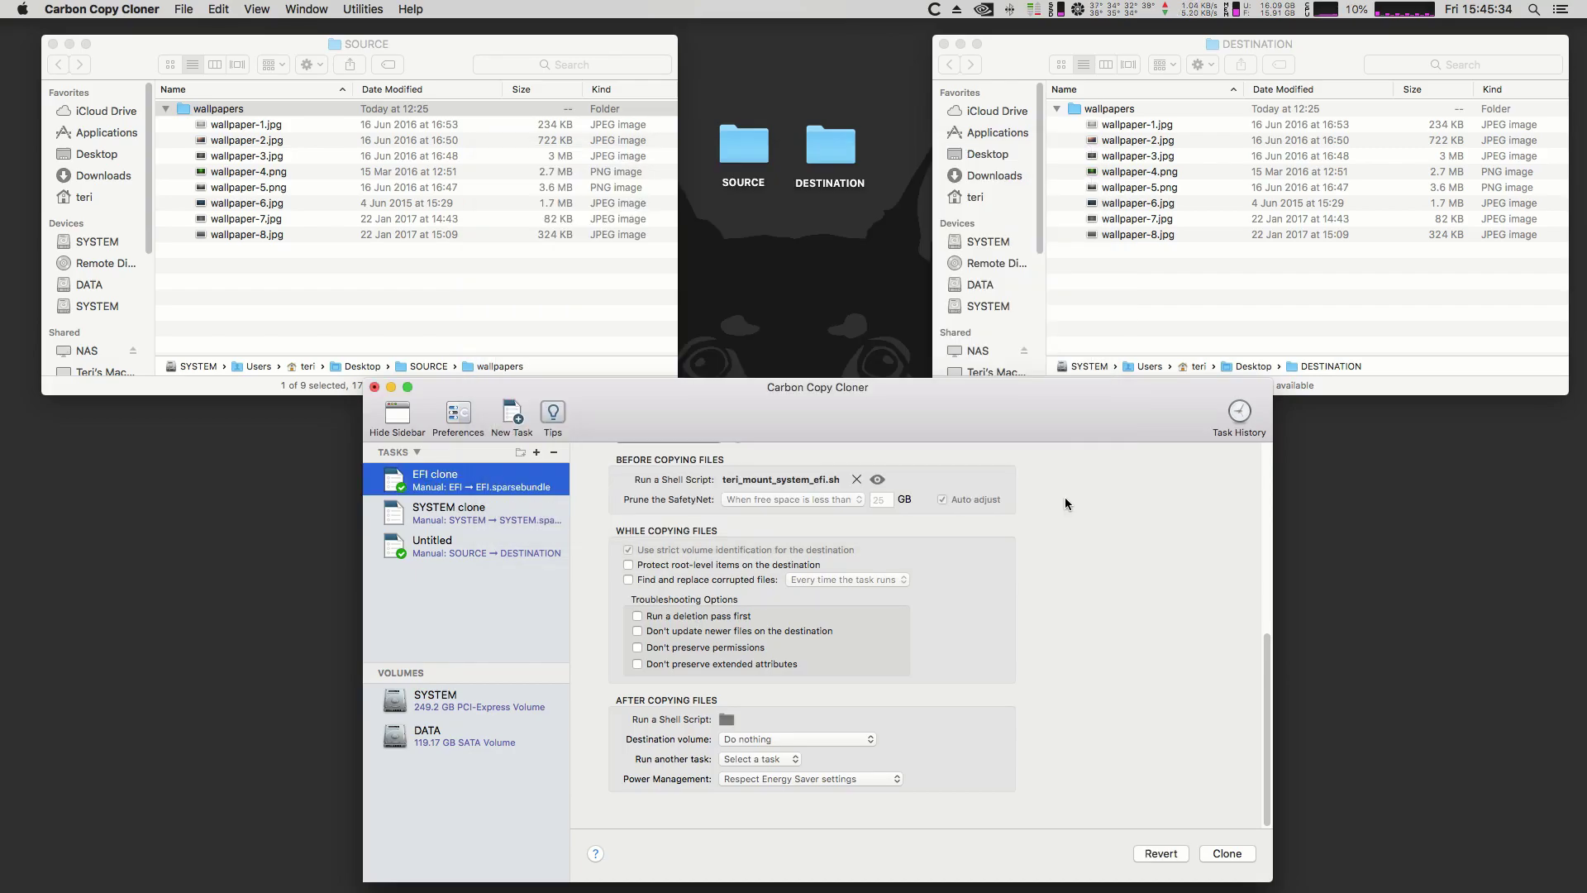
Step: Dismiss the previous backup result and run the EFI clone task again
scroll(1054, 590, up, 10)
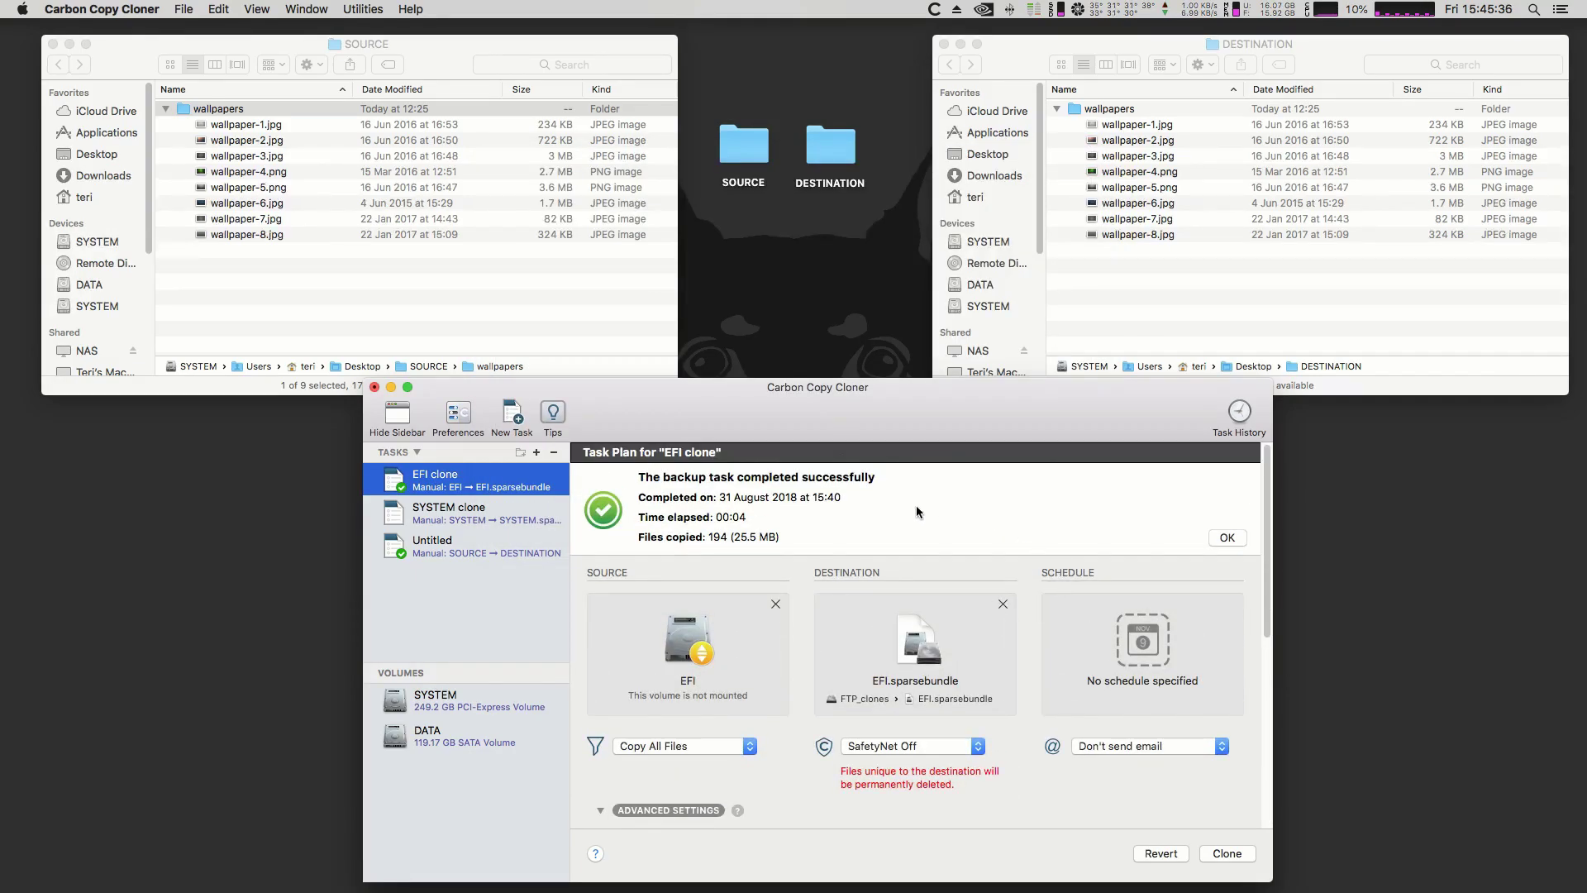
click(1226, 537)
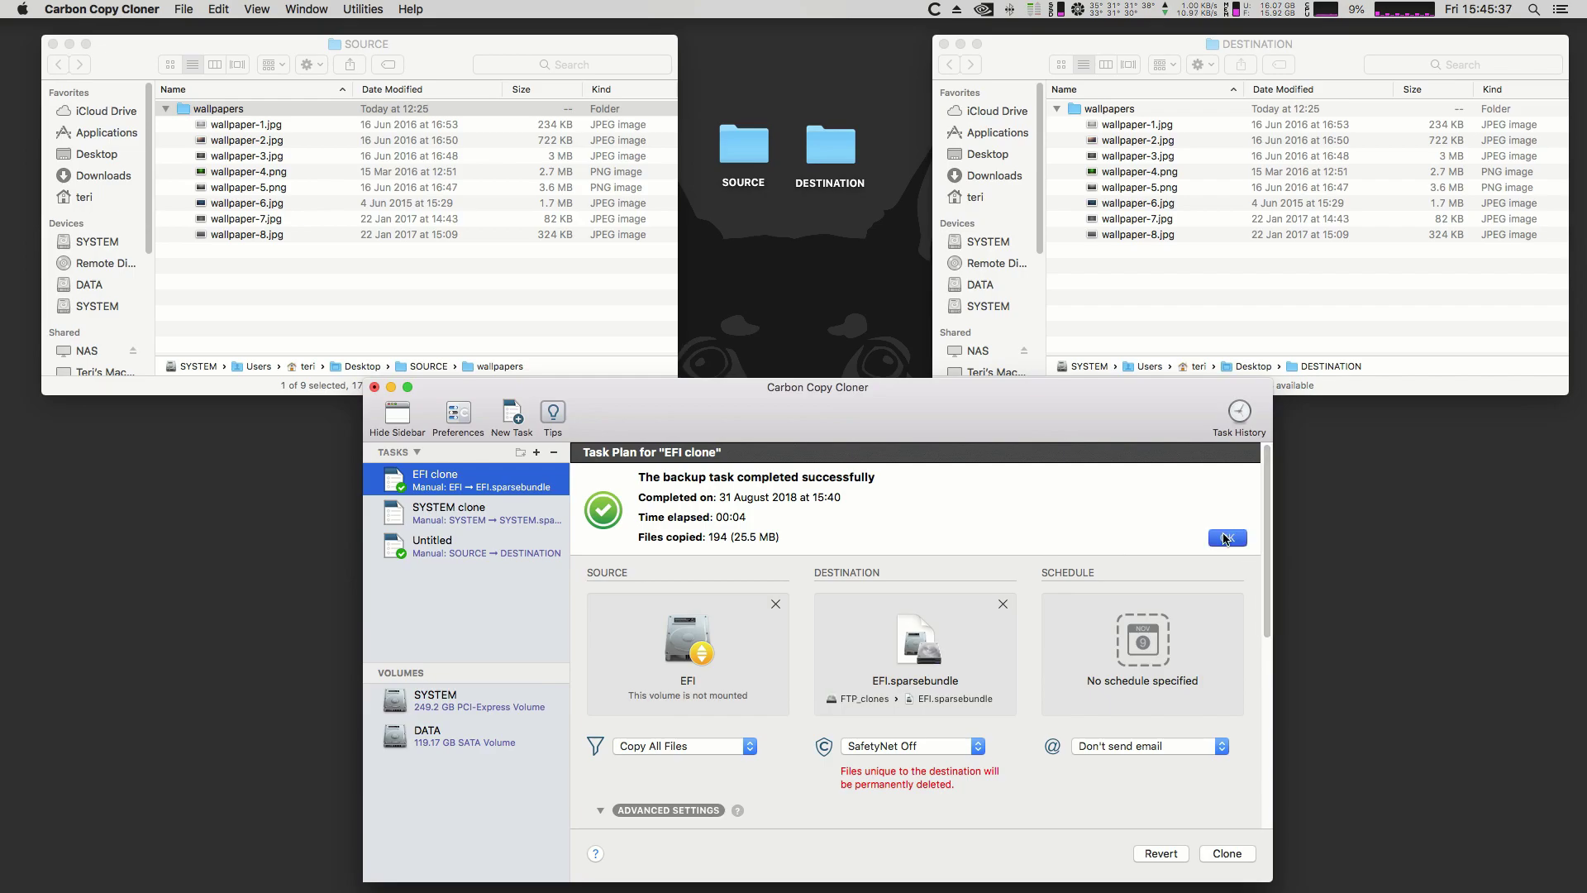
click(1239, 857)
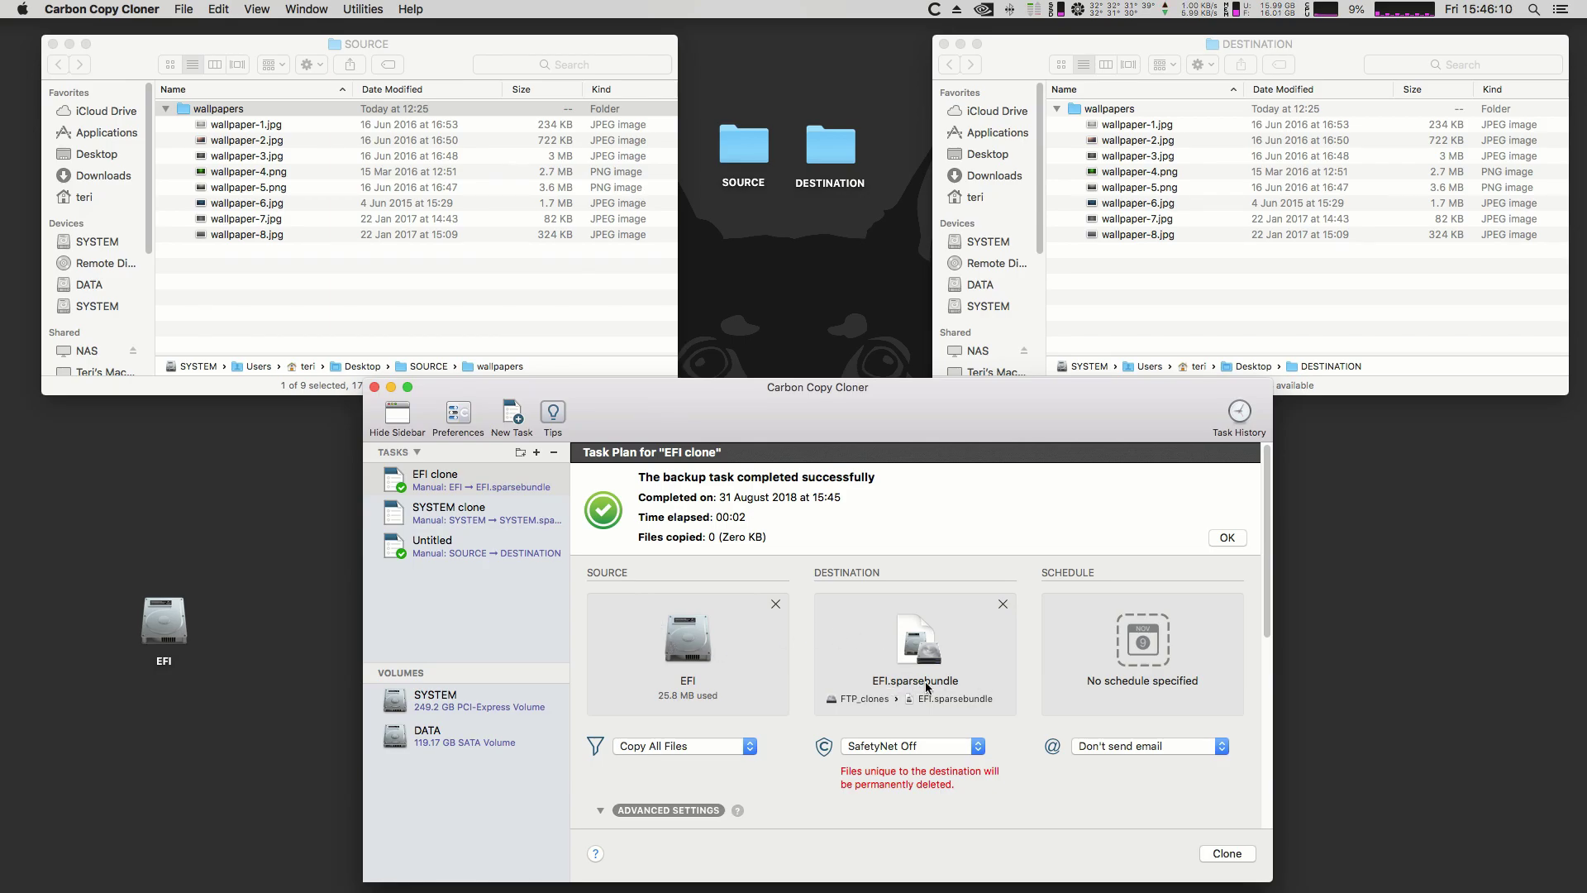
Step: Open the mounted EFI volume from the desktop and inspect its contents
double_click(168, 624)
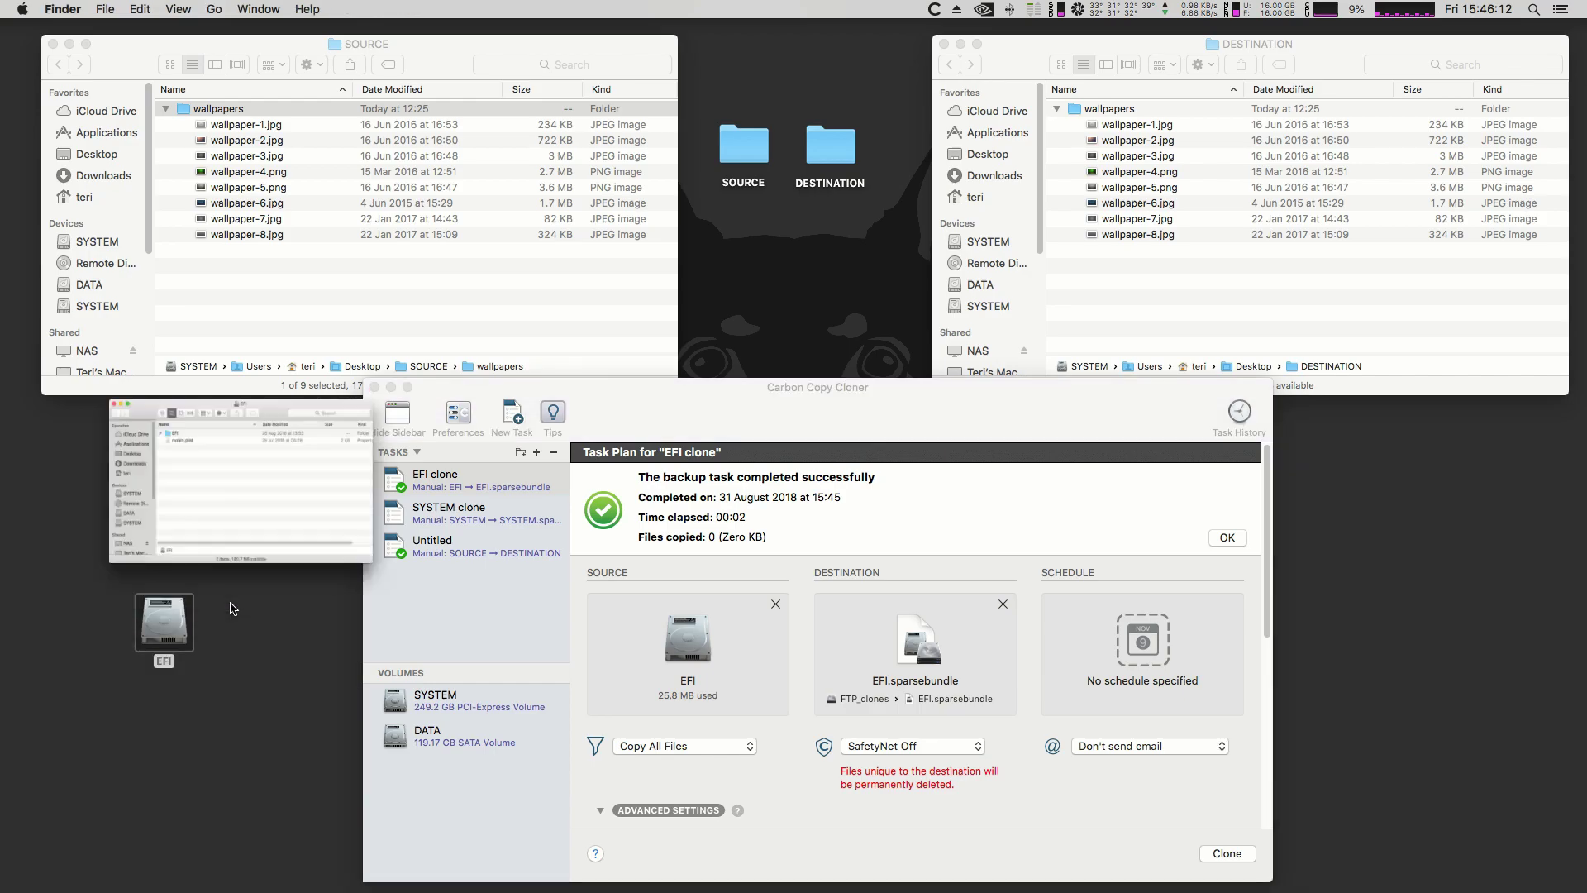
drag(508, 86, 885, 455)
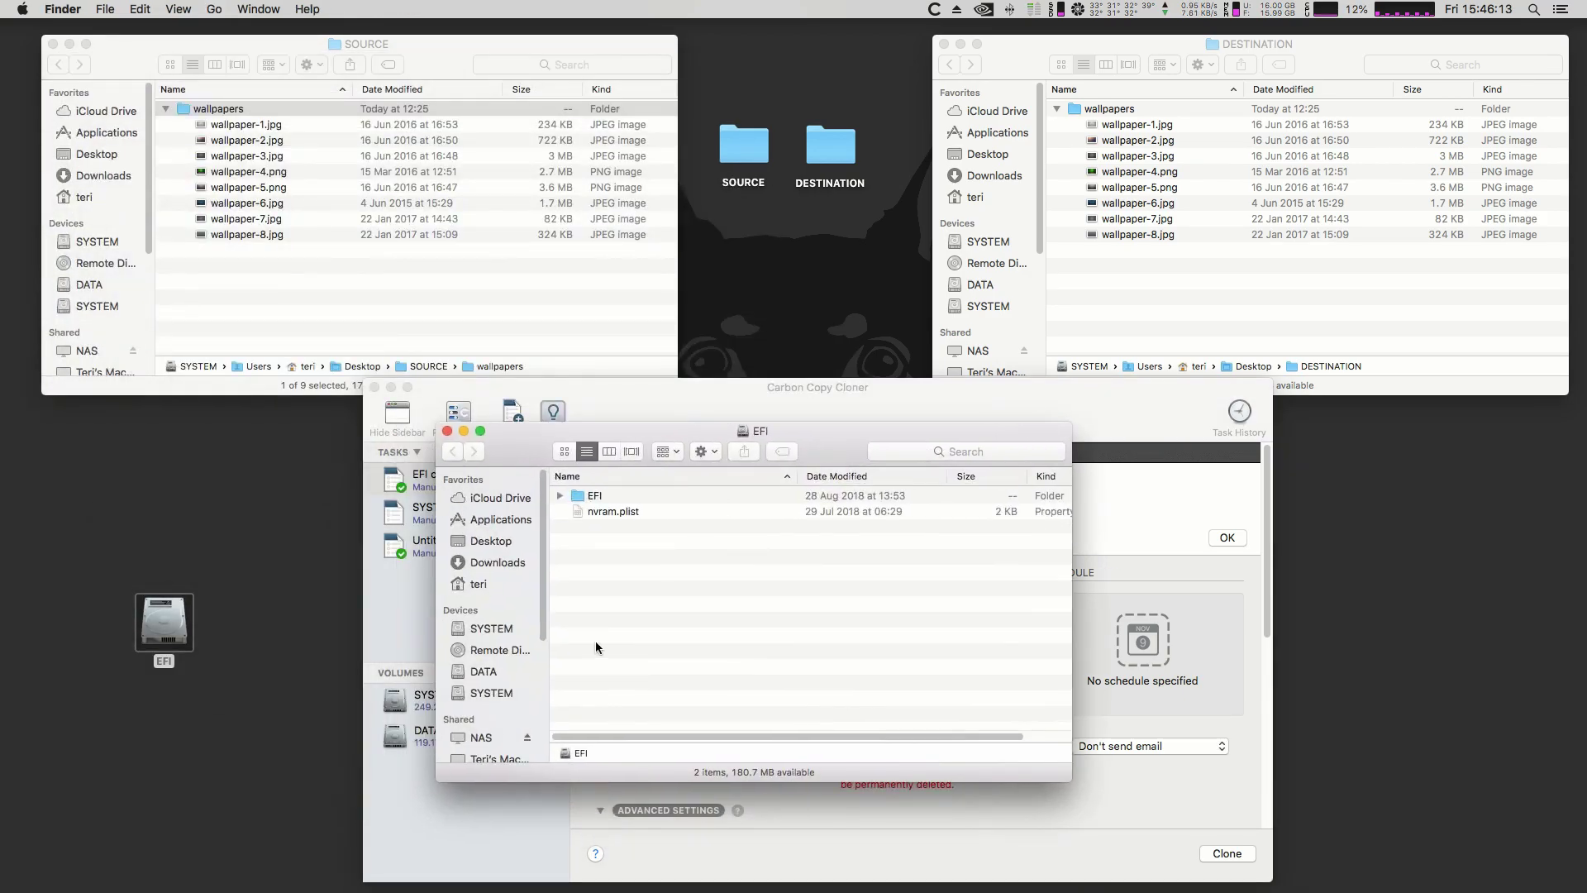
Step: Open the FTP_clones share on the NAS and move its window clear of Carbon Copy Cloner
click(480, 738)
double_click(598, 547)
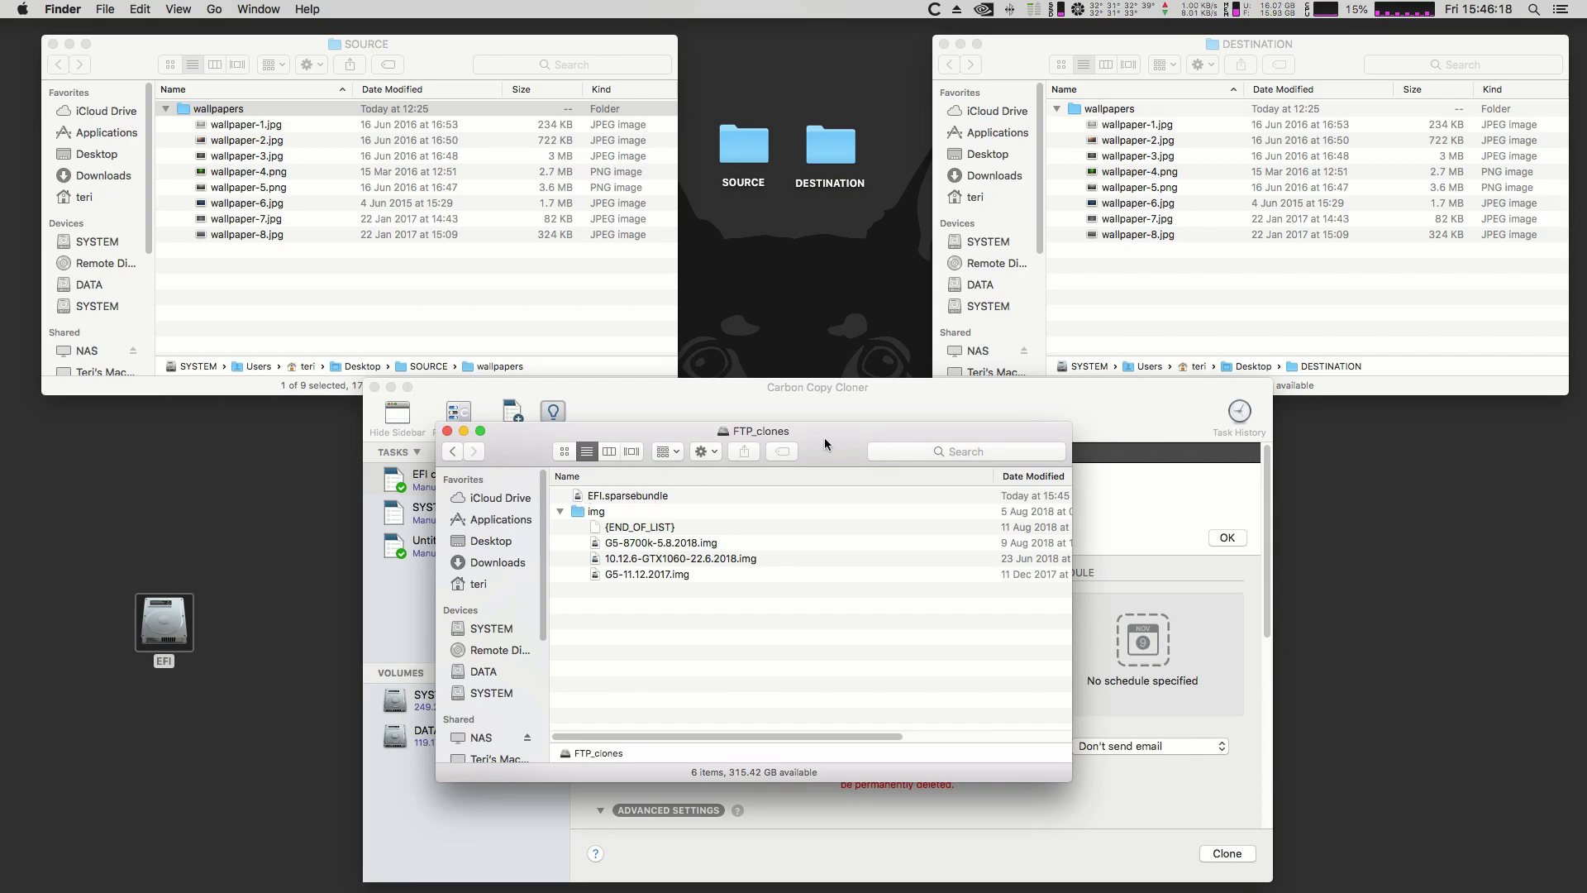
drag(826, 454, 530, 565)
Step: Run the SYSTEM clone task, check for SYSTEM.sparsebundle in FTP_clones, and stop the task
click(426, 519)
click(427, 519)
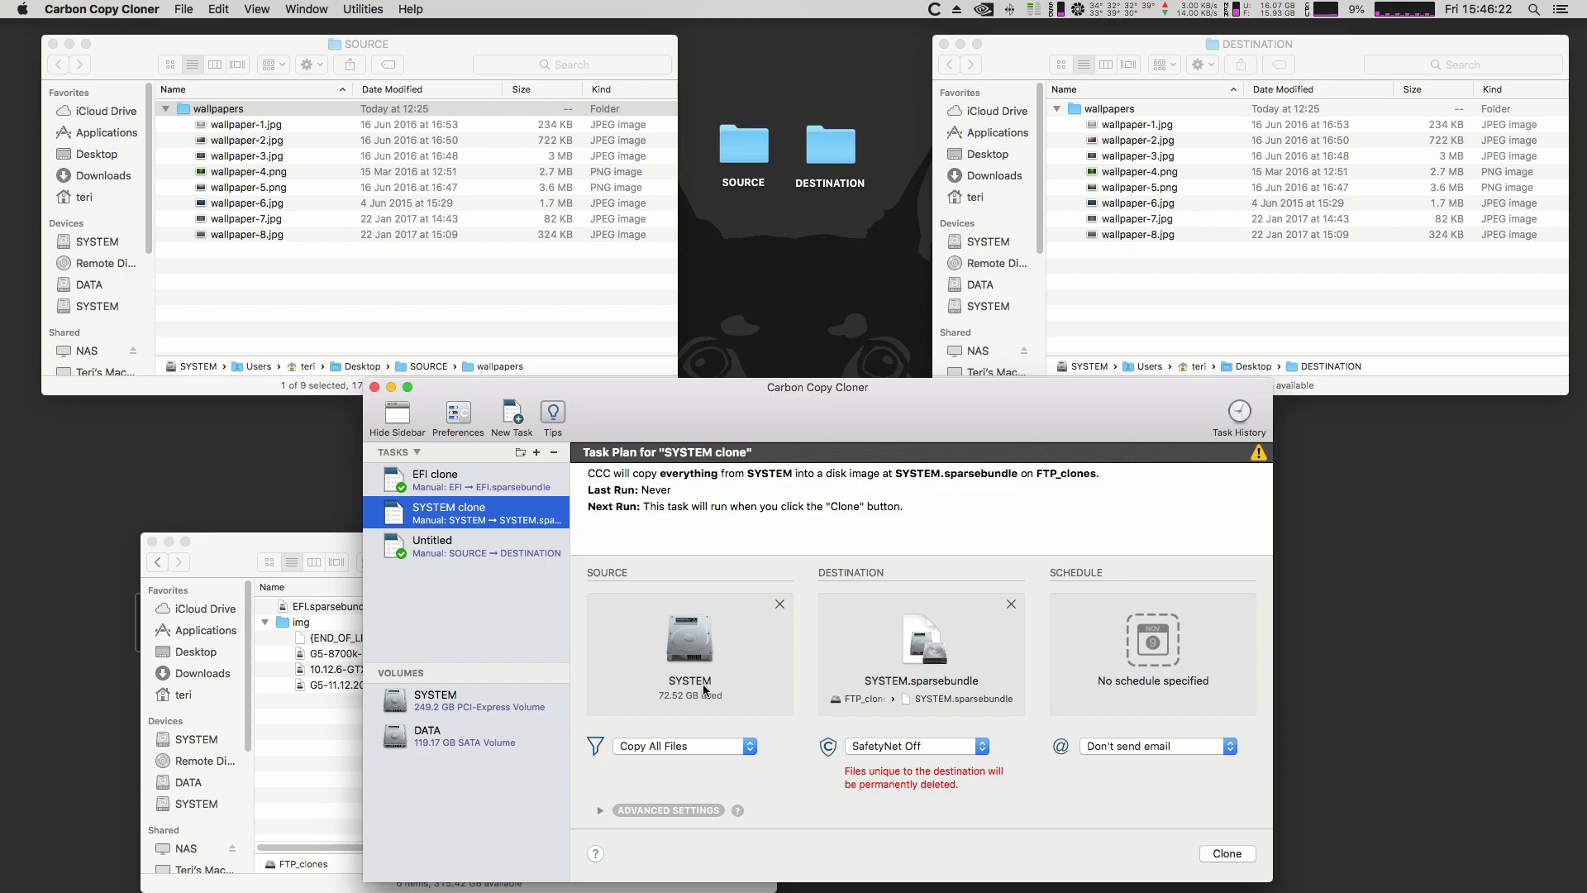
click(1230, 853)
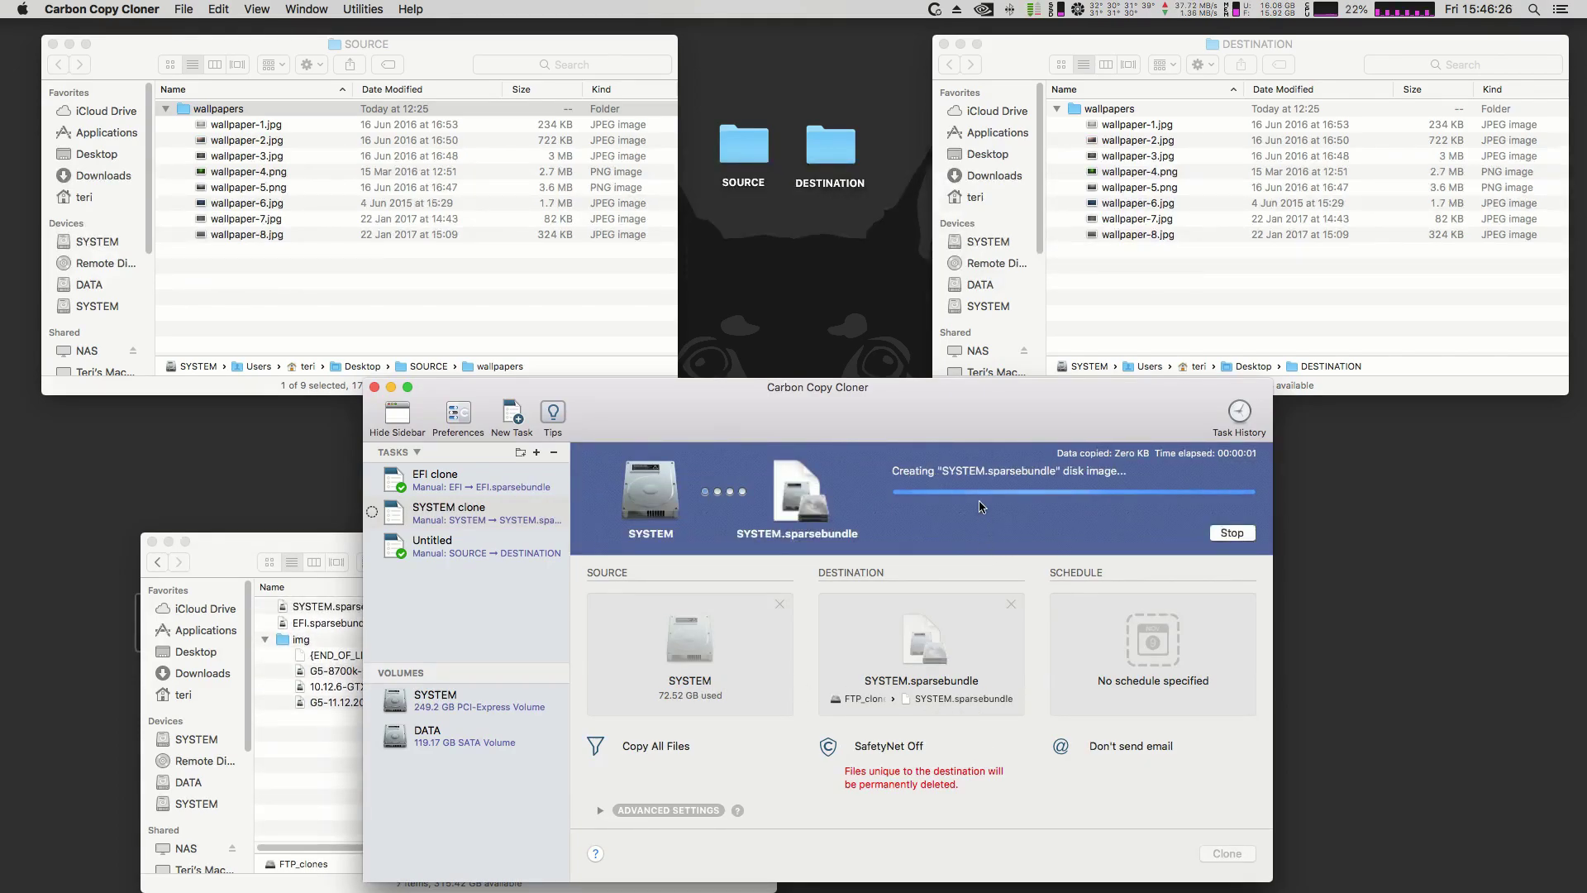
drag(208, 550, 120, 551)
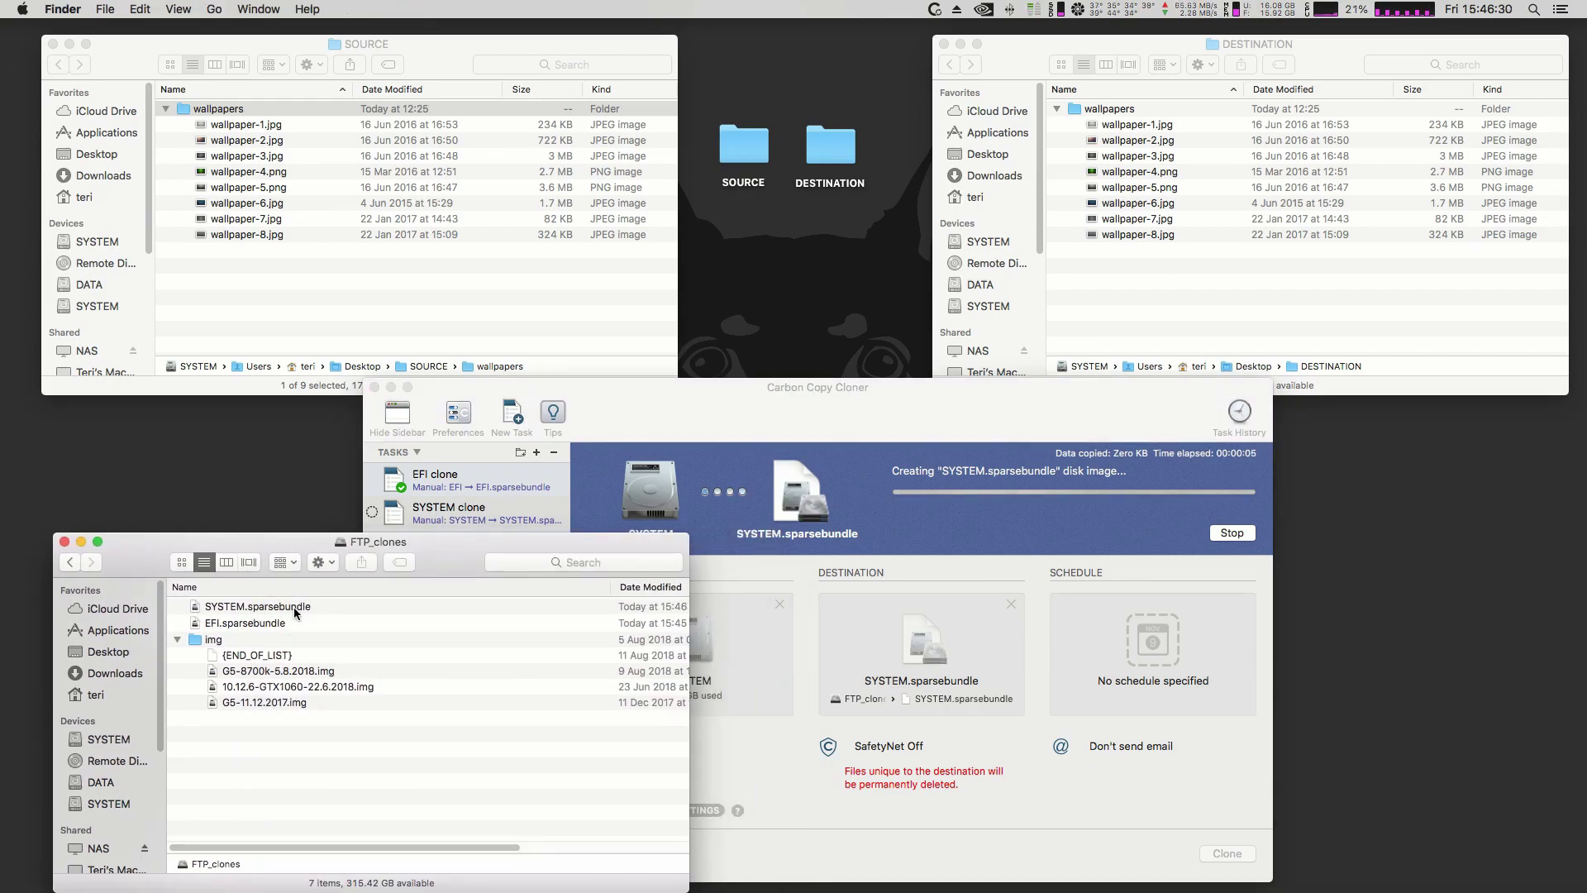
click(1026, 409)
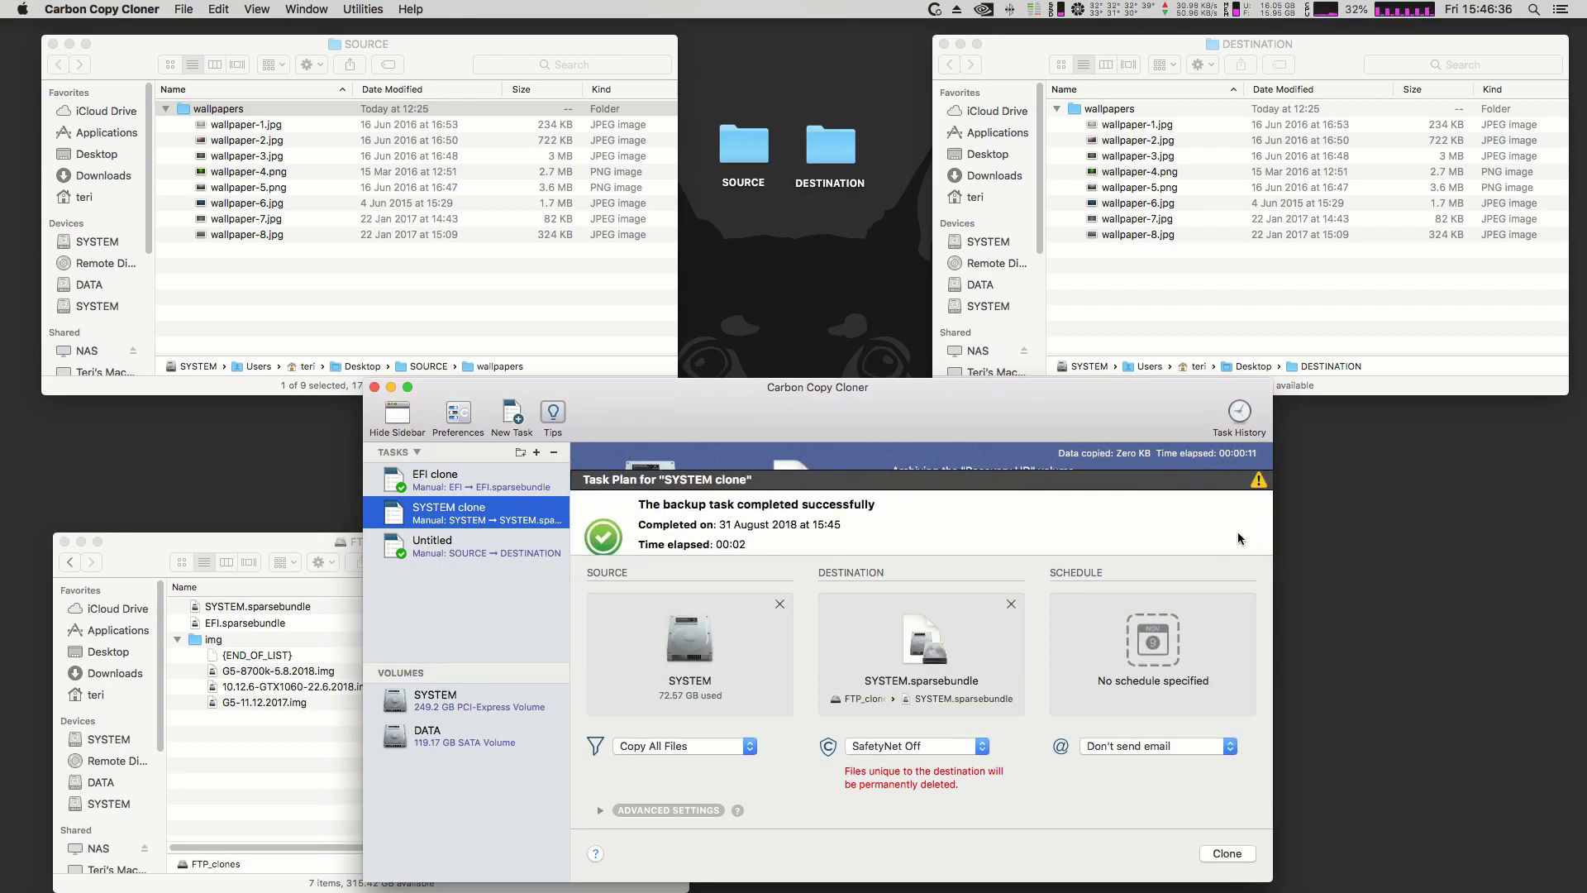
Step: Examine the EFI.sparsebundle and SYSTEM.sparsebundle images in FTP_clones, then move the folder window aside
click(140, 553)
mouse_move(140, 553)
mouse_down()
mouse_move(723, 453)
mouse_move(605, 423)
mouse_move(611, 586)
mouse_up()
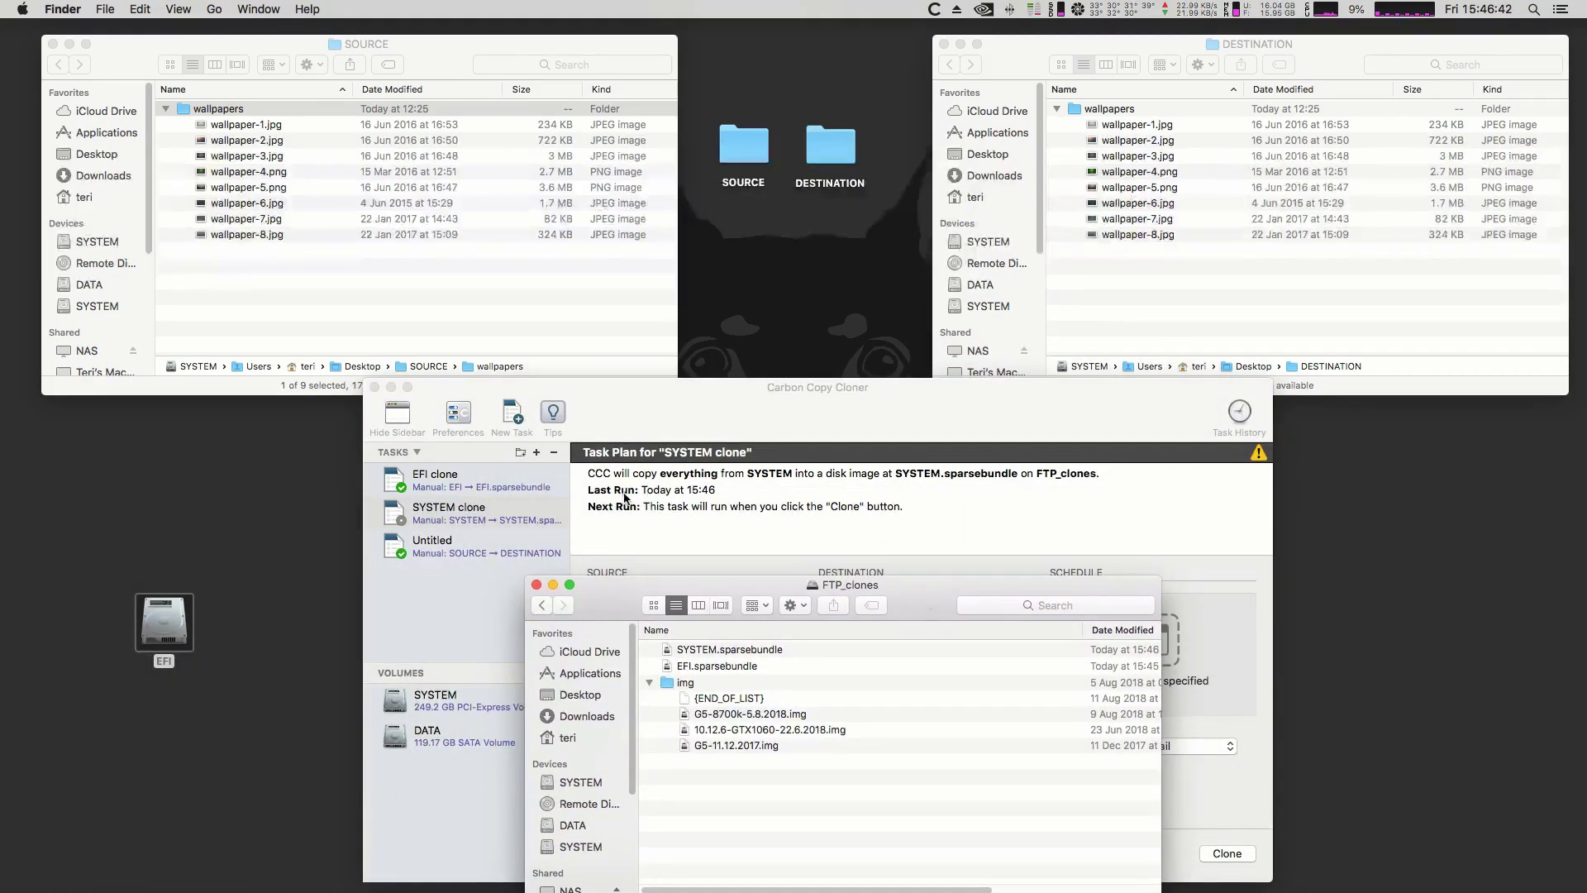
drag(927, 602, 935, 469)
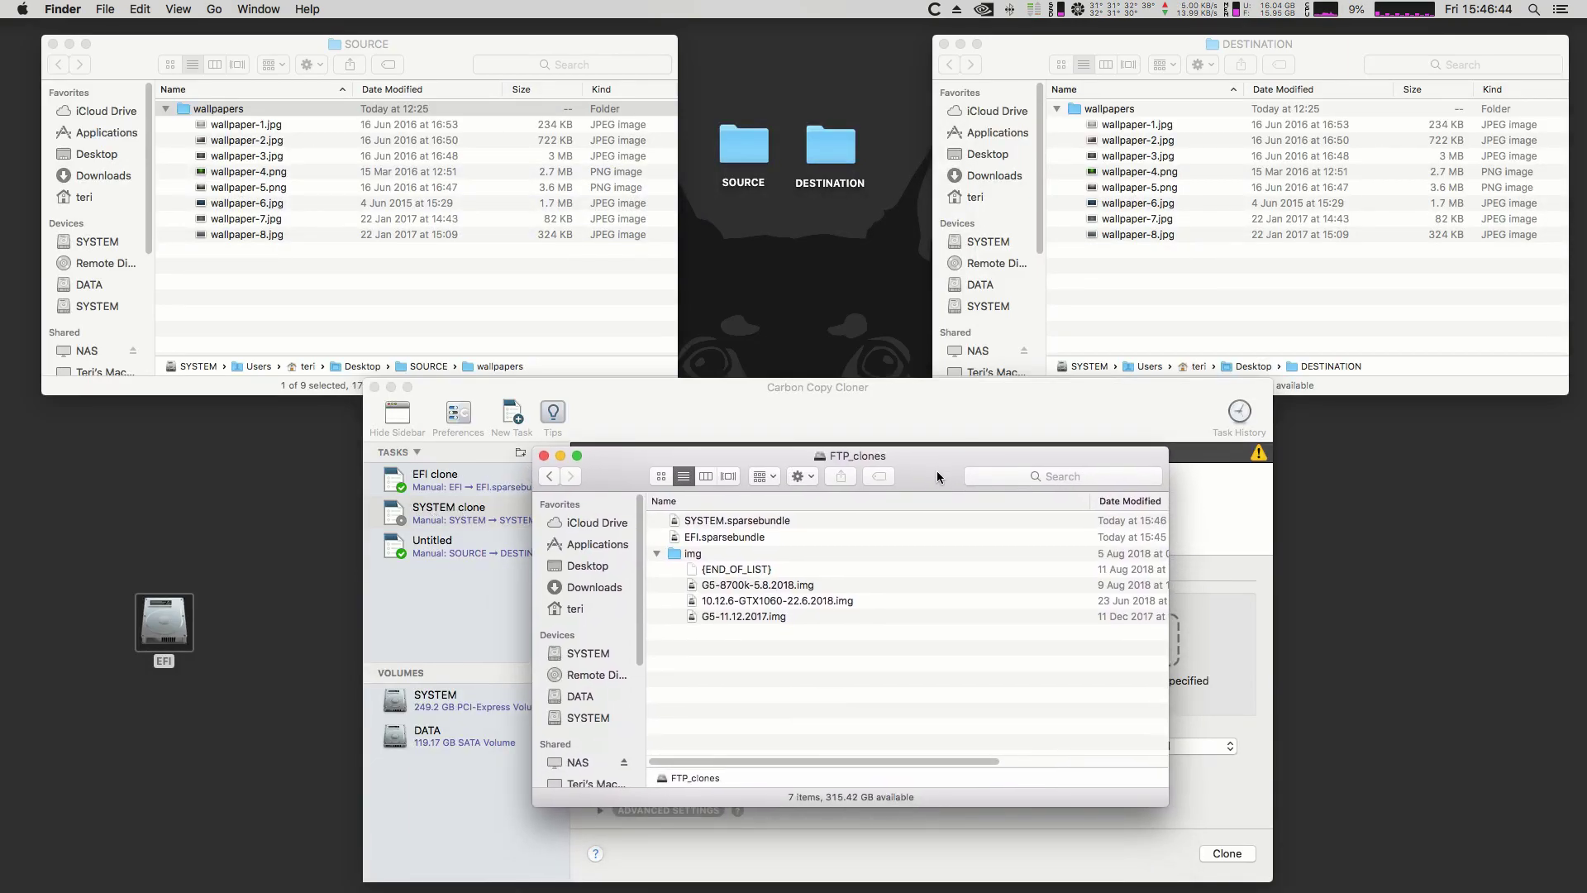
click(736, 545)
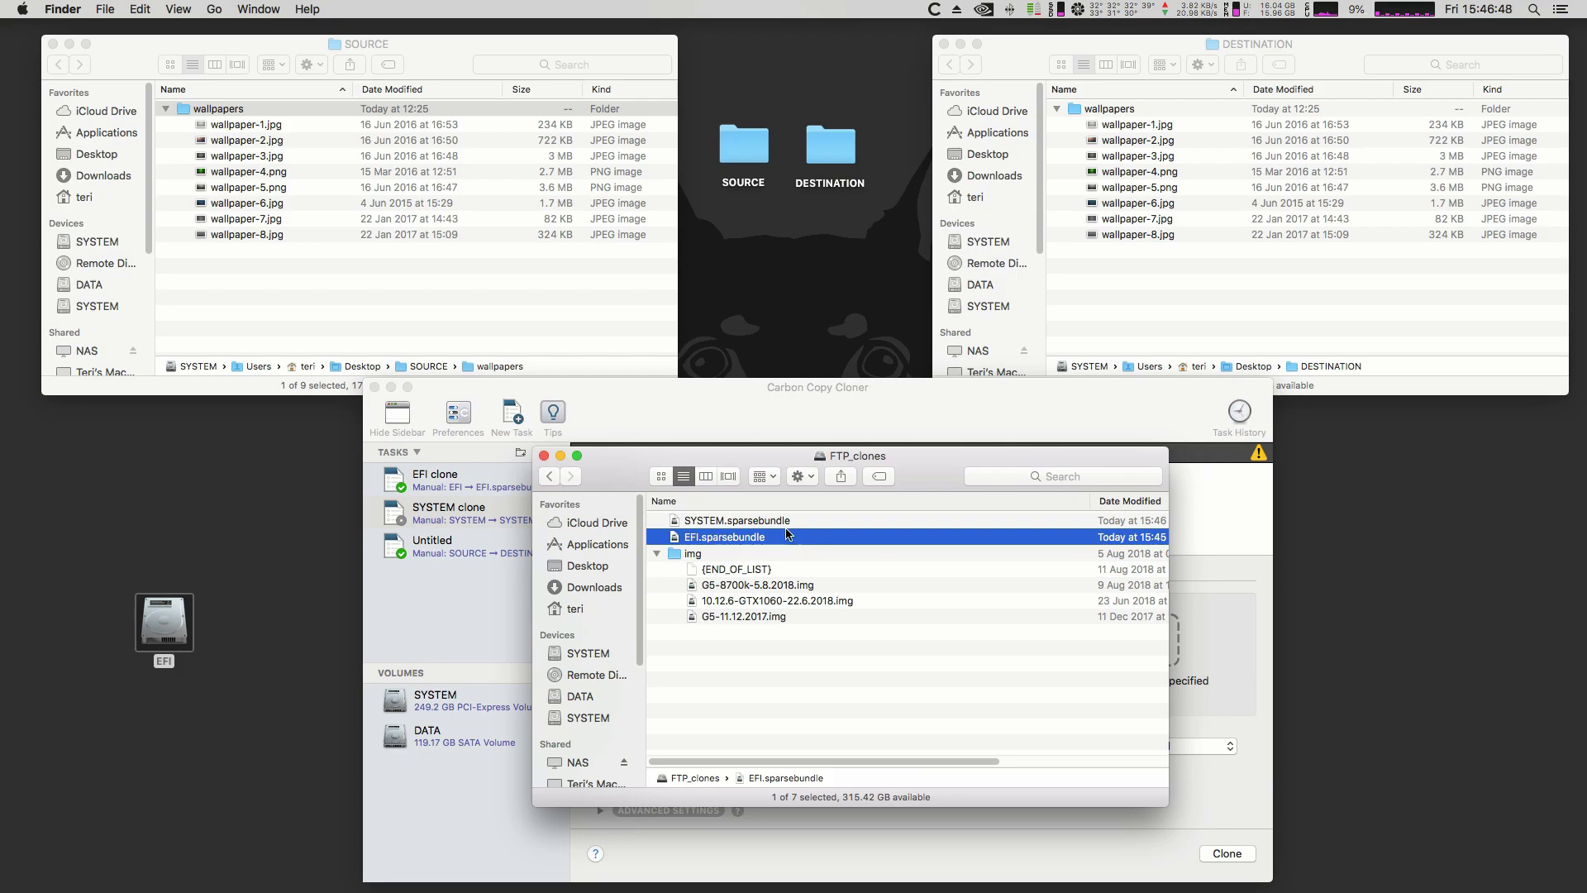
click(714, 521)
mouse_move(912, 469)
mouse_down()
mouse_move(929, 479)
mouse_move(900, 476)
mouse_up()
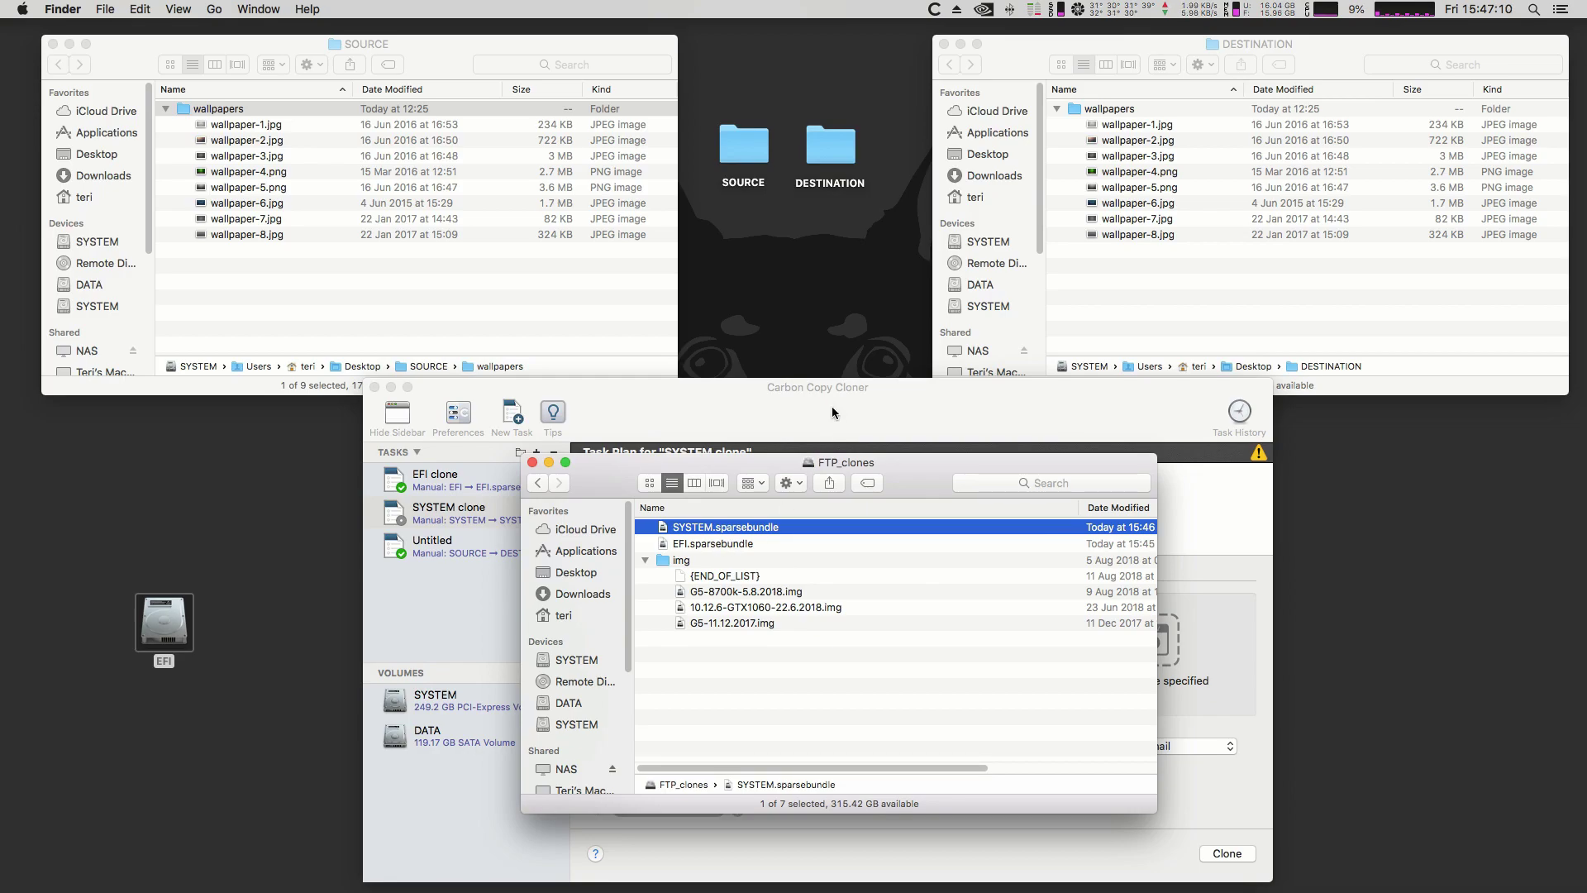
drag(600, 476, 981, 365)
Step: Create a new Carbon Copy Cloner task named SYSTEM restore
click(559, 396)
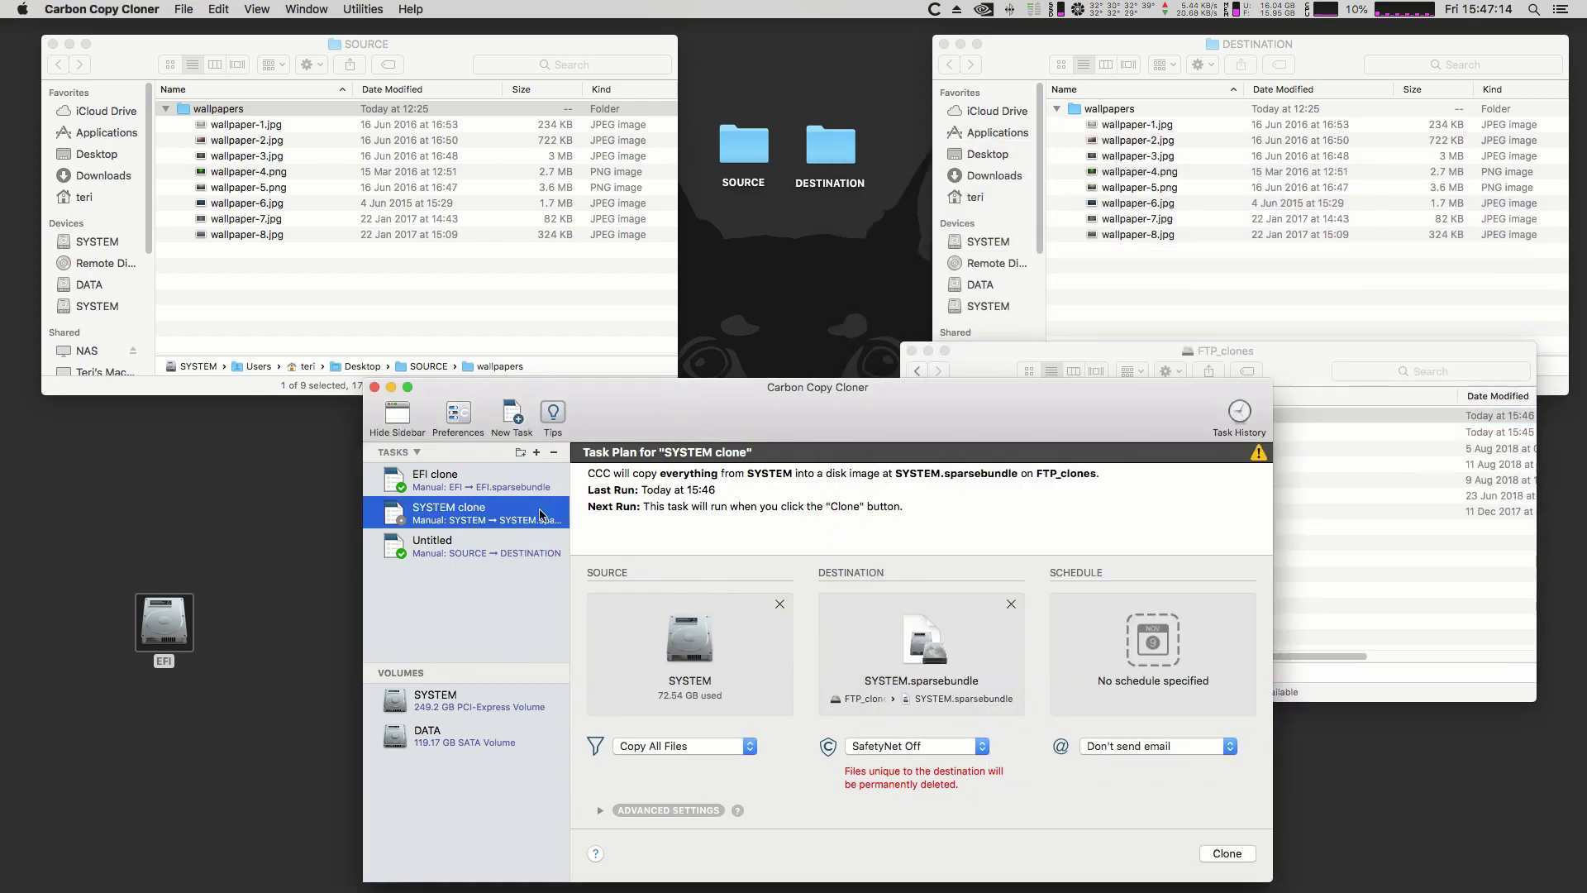
click(437, 481)
click(439, 550)
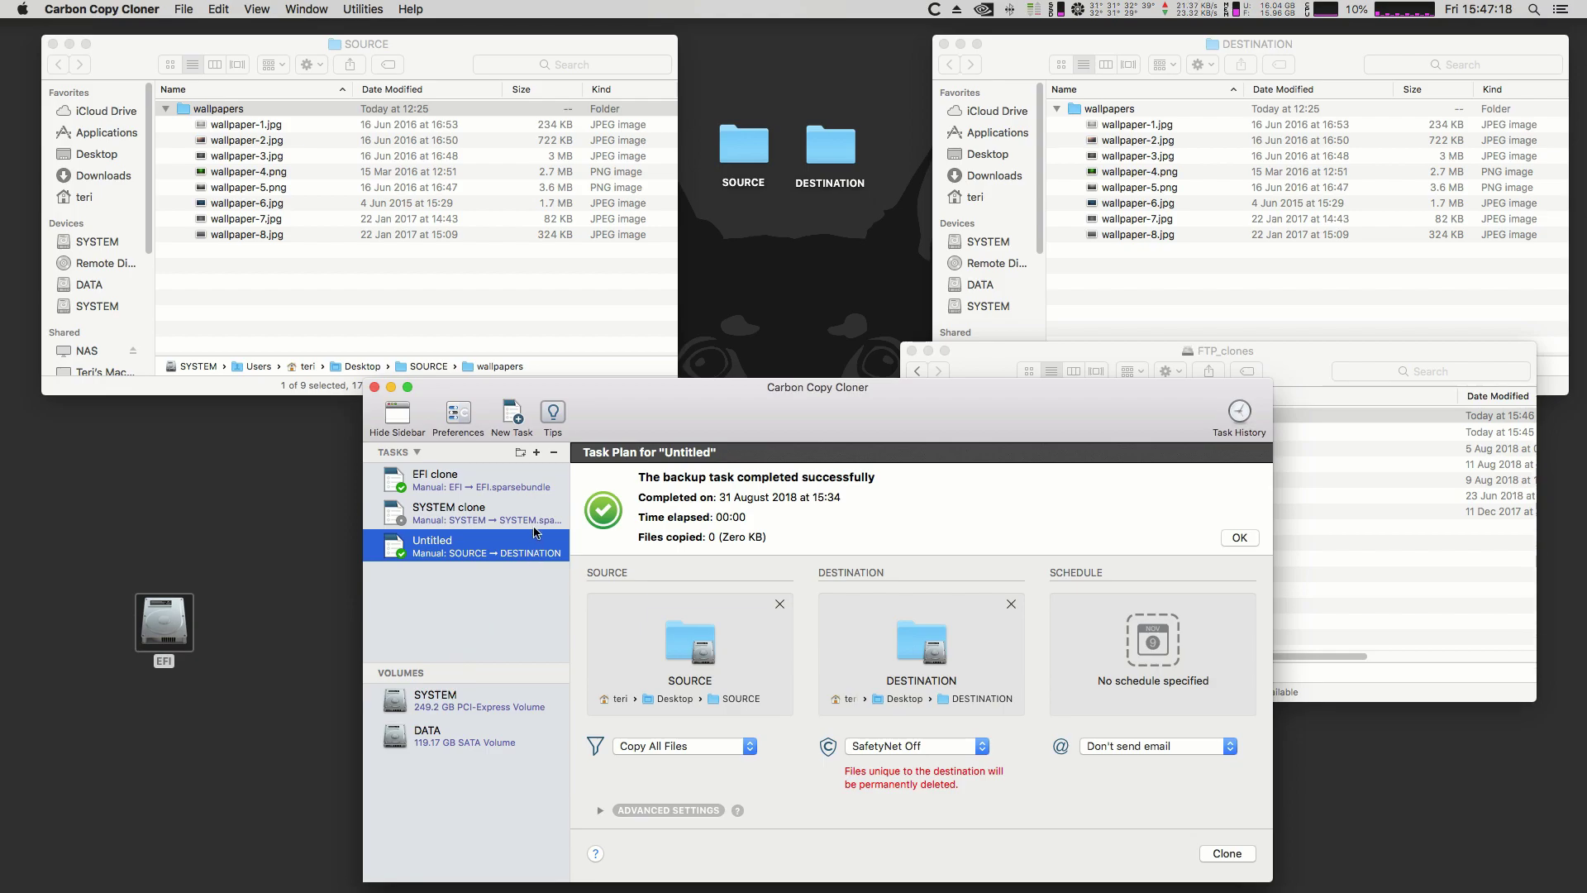
click(537, 453)
double_click(443, 573)
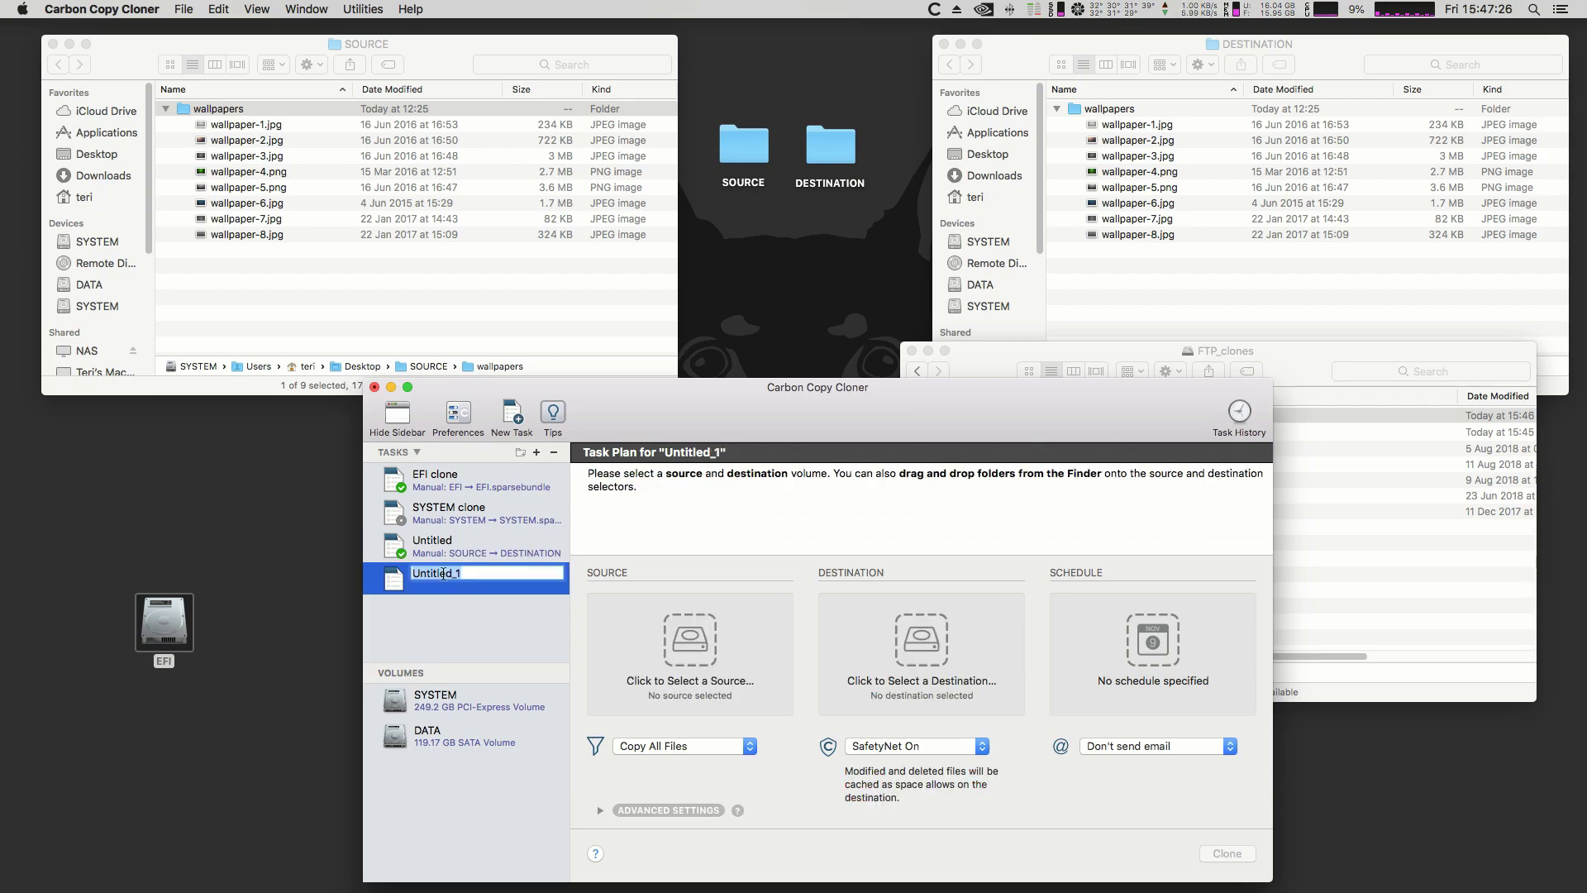
text(SYSTEM restore)
key(Return)
Step: Save the SYSTEM restore task and create another new task named EFI restore
click(536, 453)
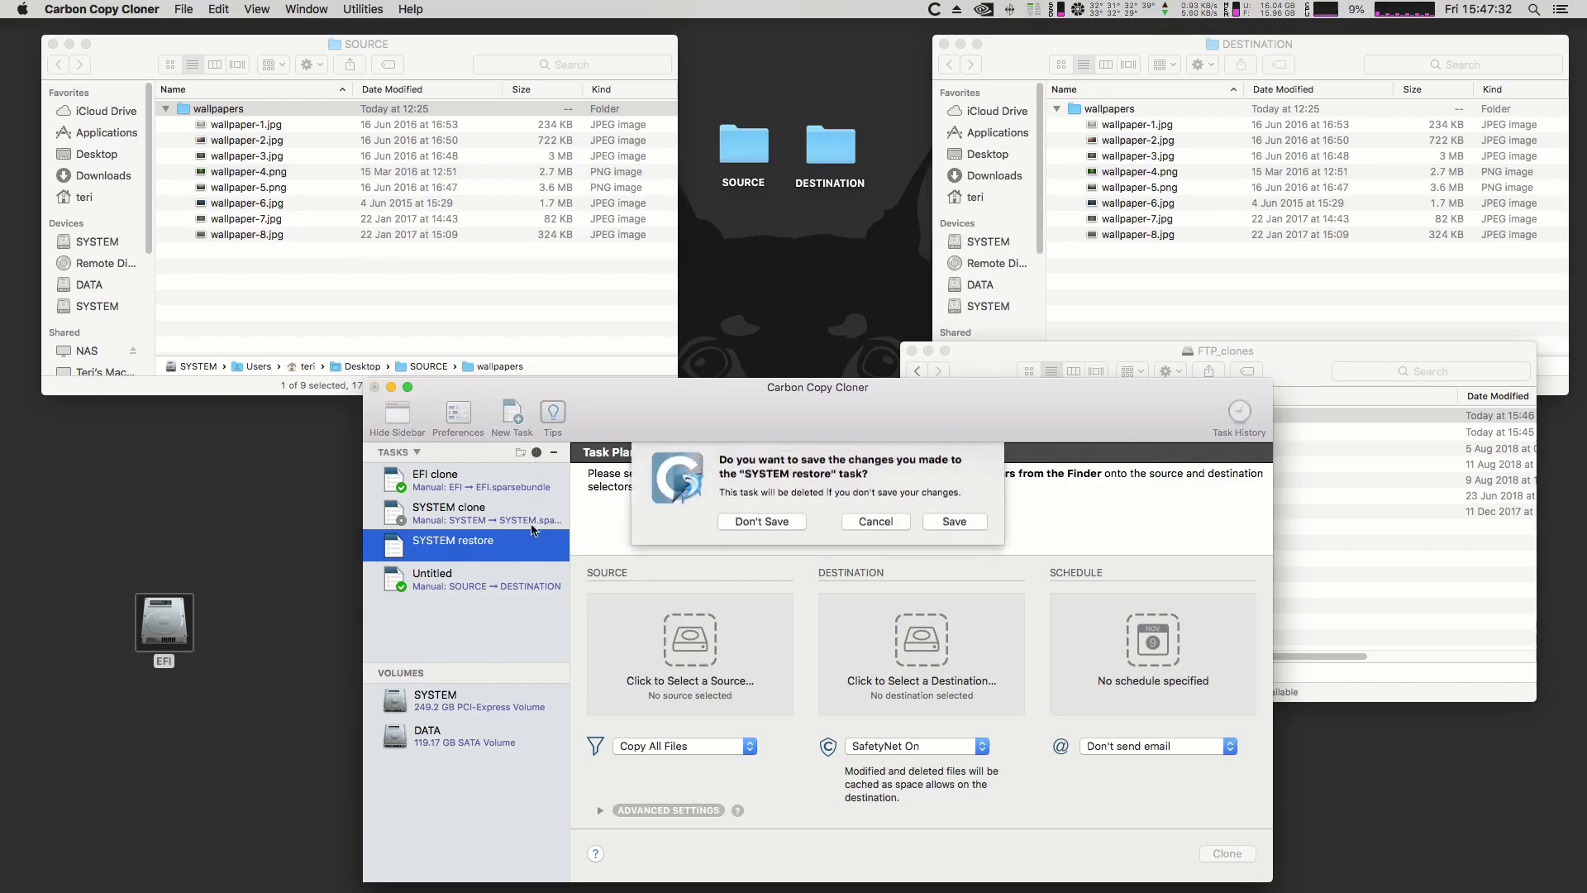
click(961, 525)
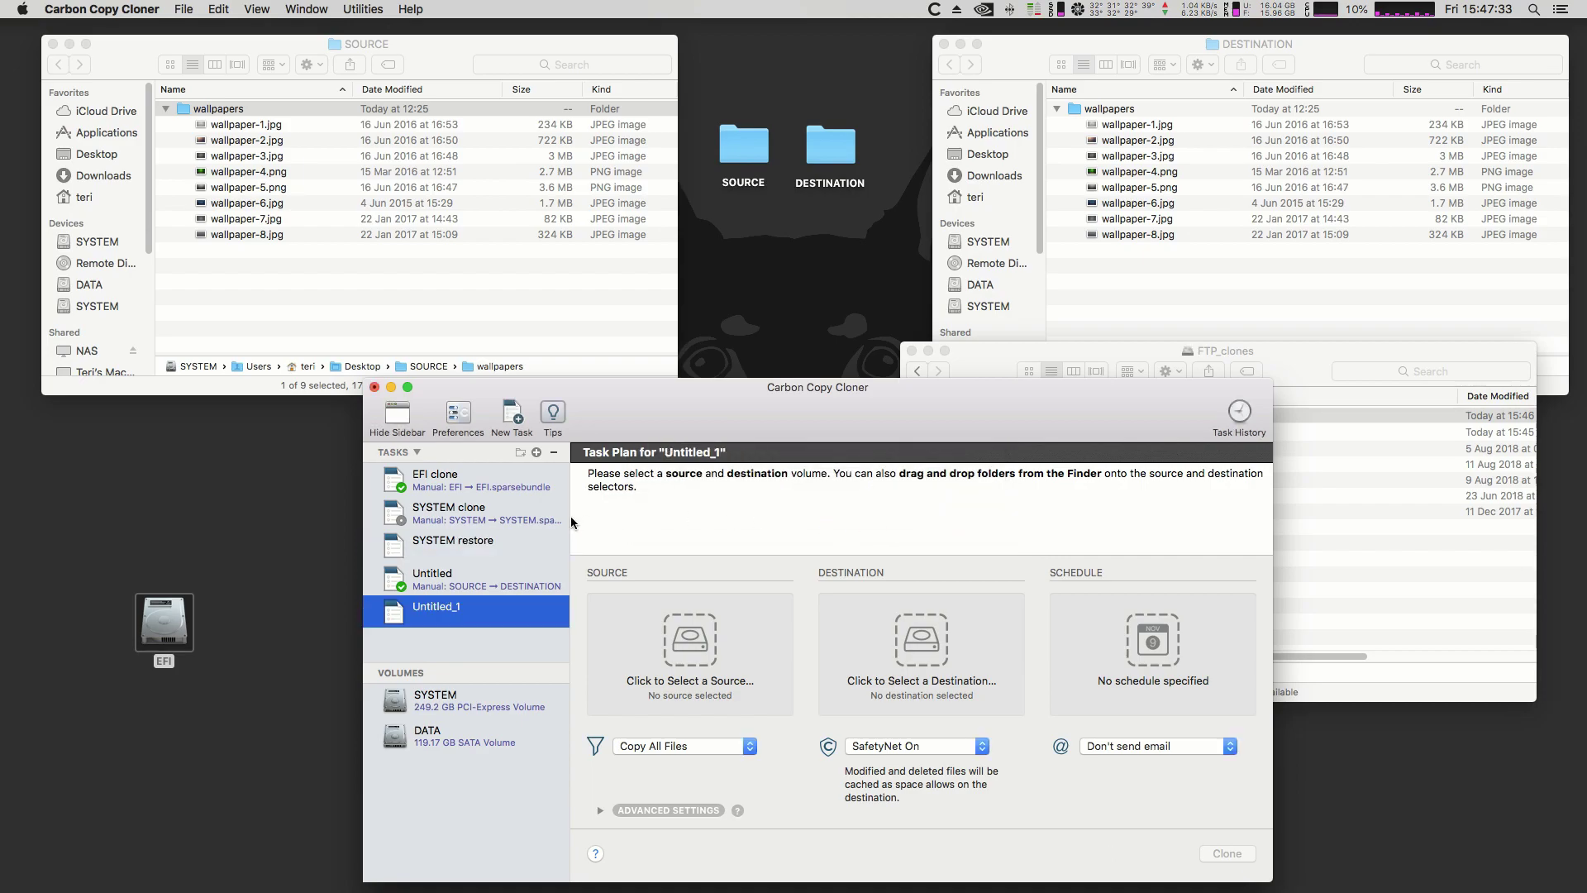
click(442, 588)
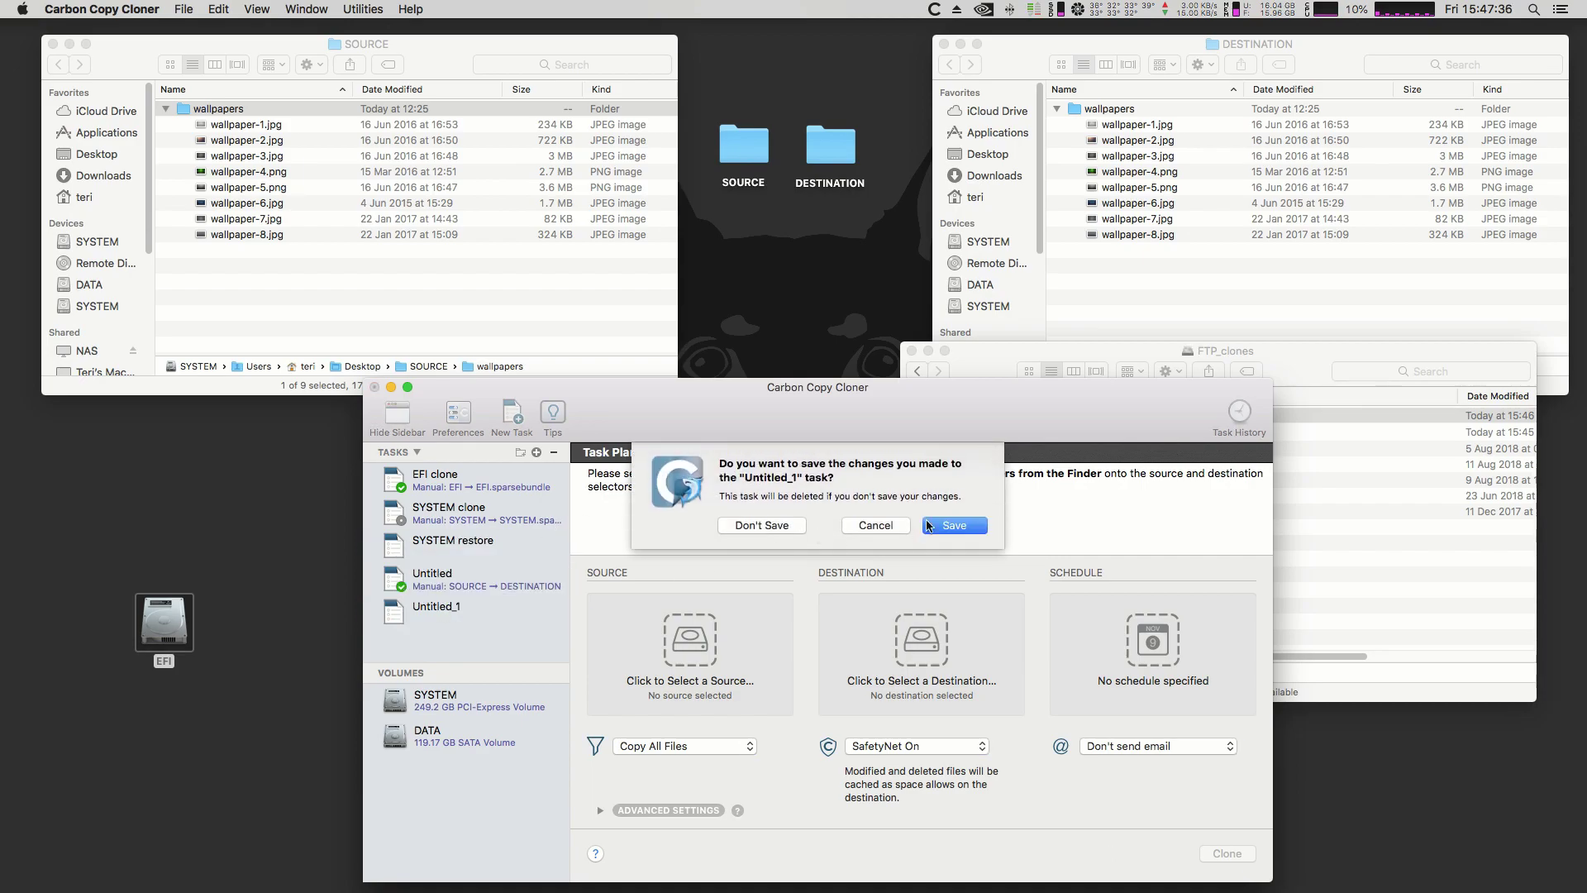
click(954, 525)
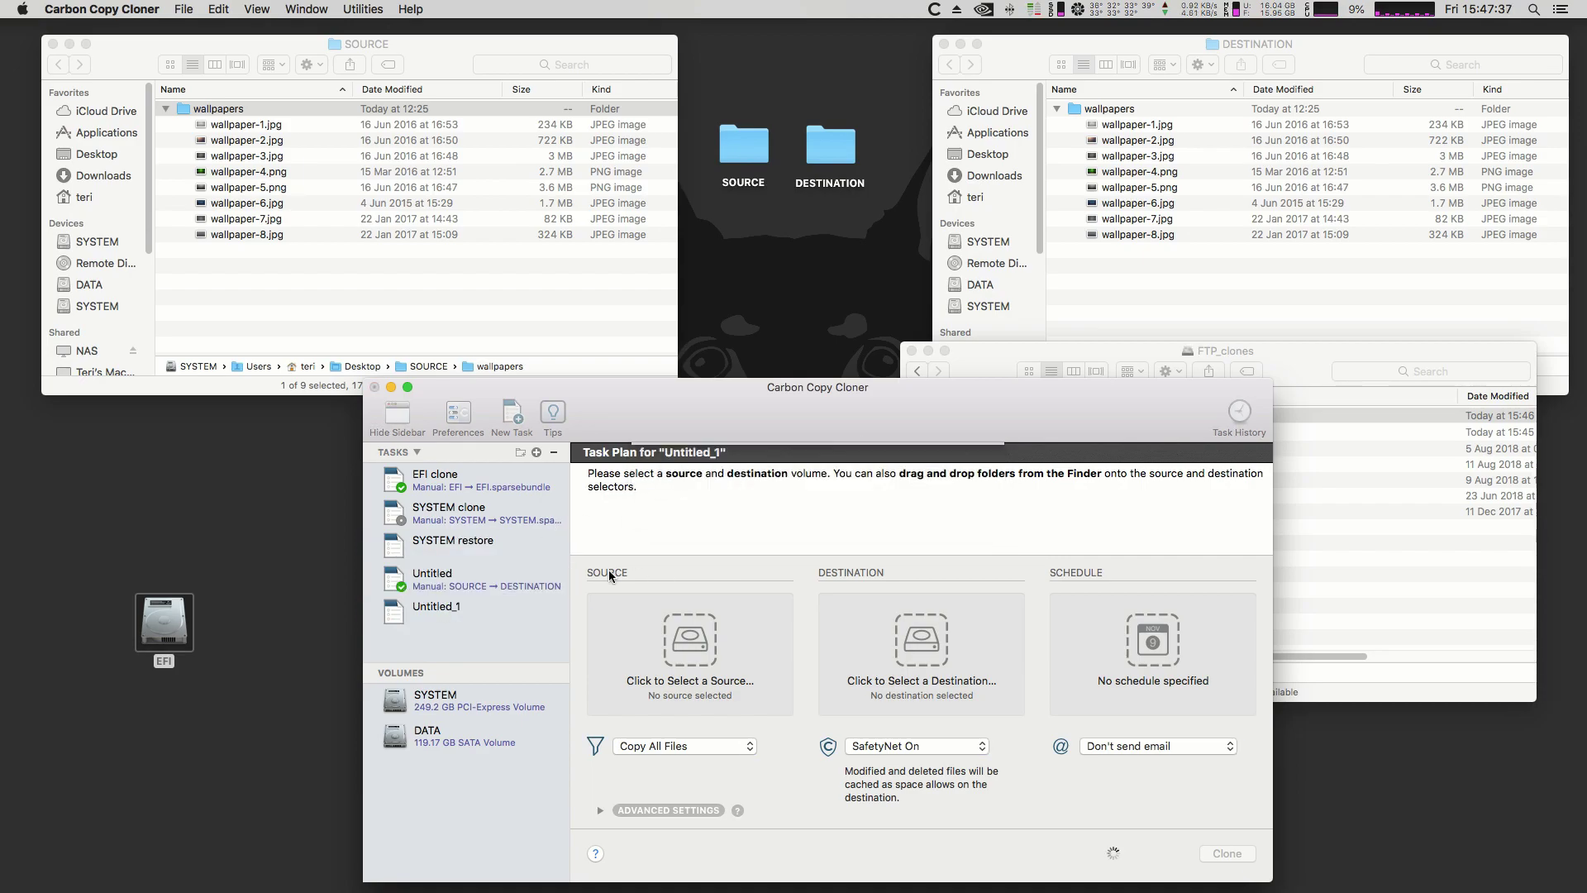
double_click(438, 613)
text(E)
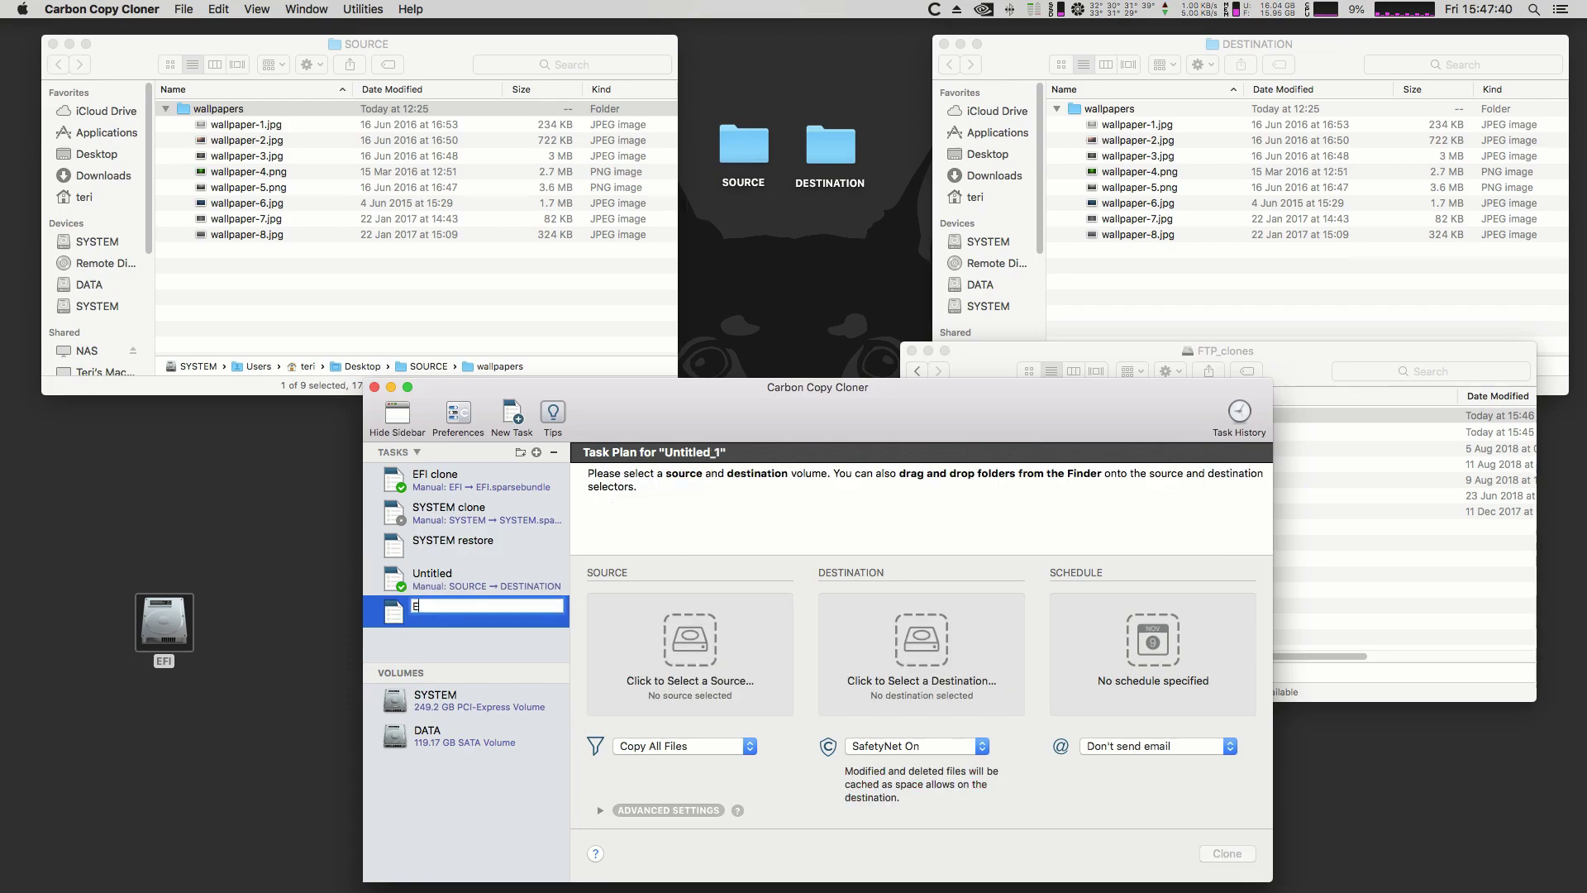
text(FI restore)
key(Return)
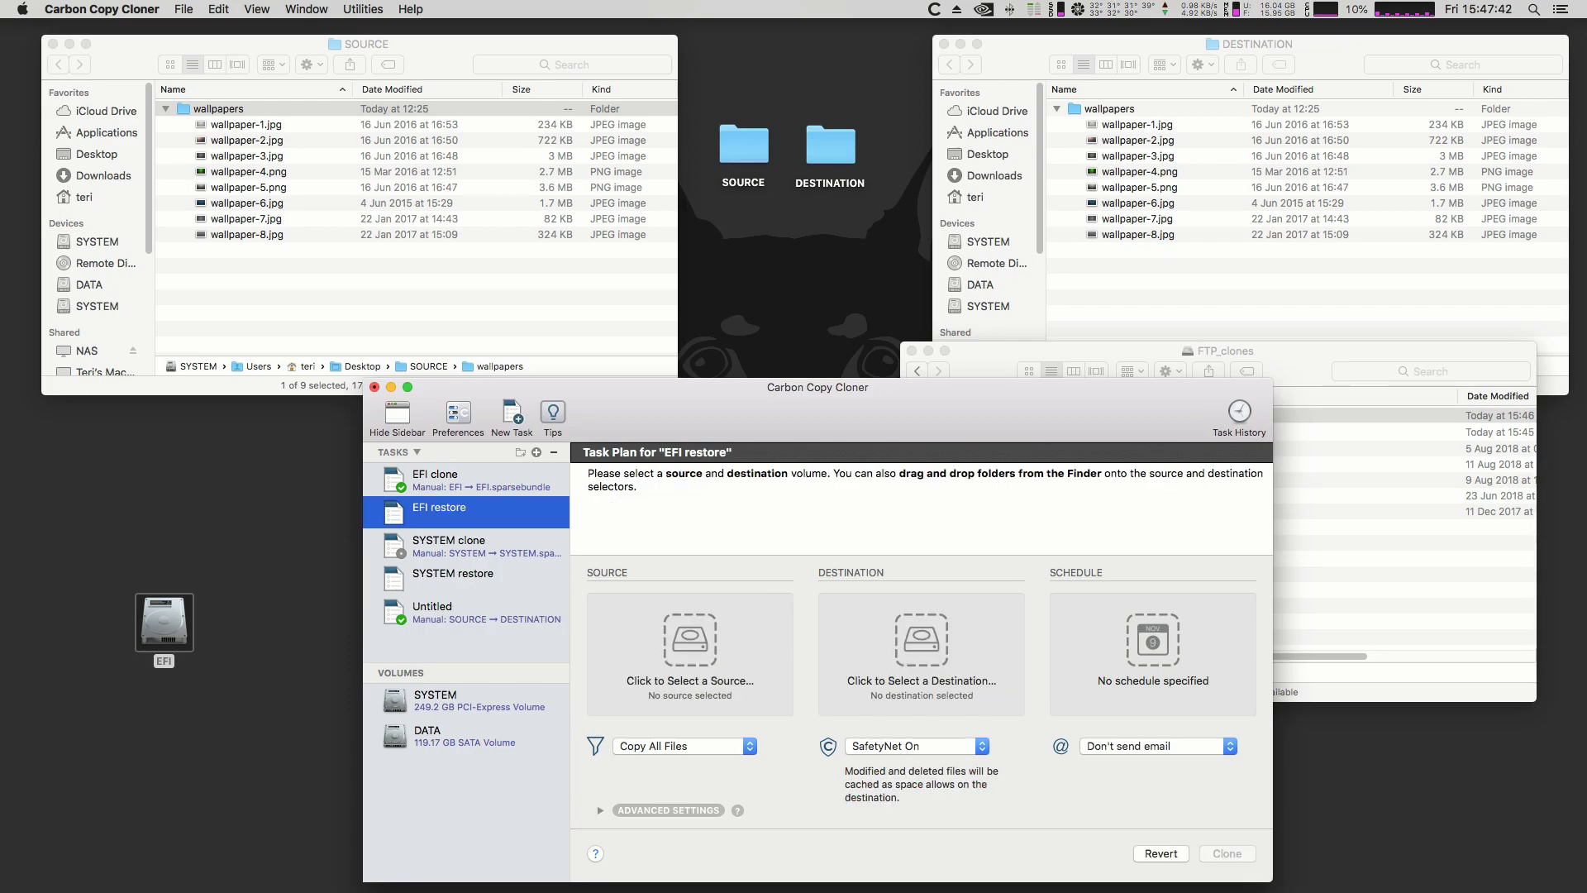
double_click(437, 517)
key(Return)
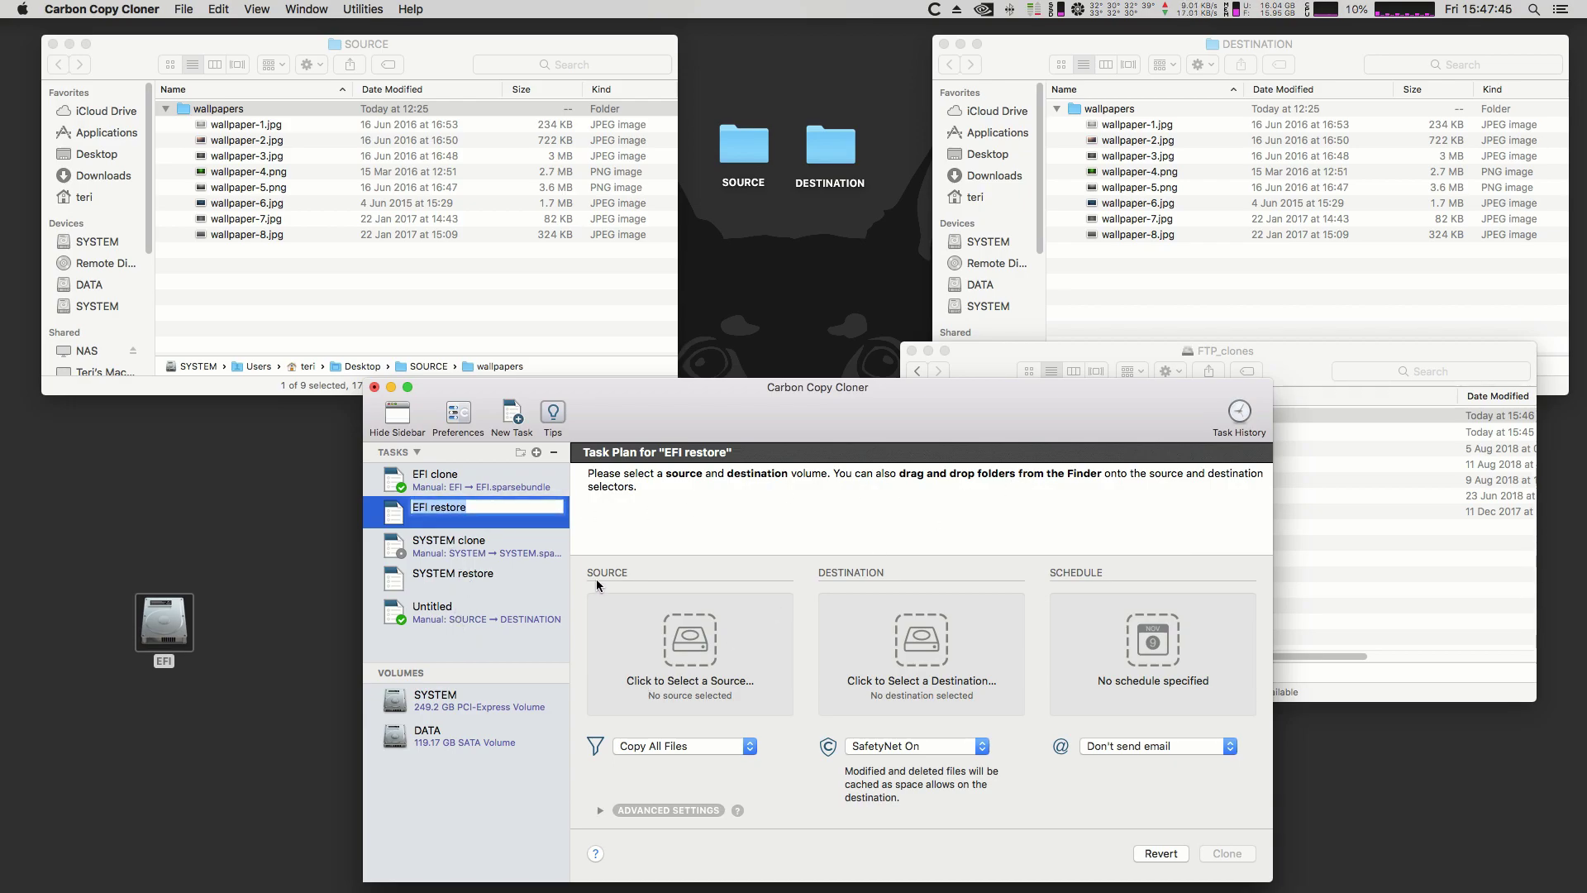
Step: Set EFI.sparsebundle from the FTP_clones folder as the source of the EFI restore task
click(1339, 370)
drag(1283, 368, 1332, 309)
drag(1132, 374, 745, 637)
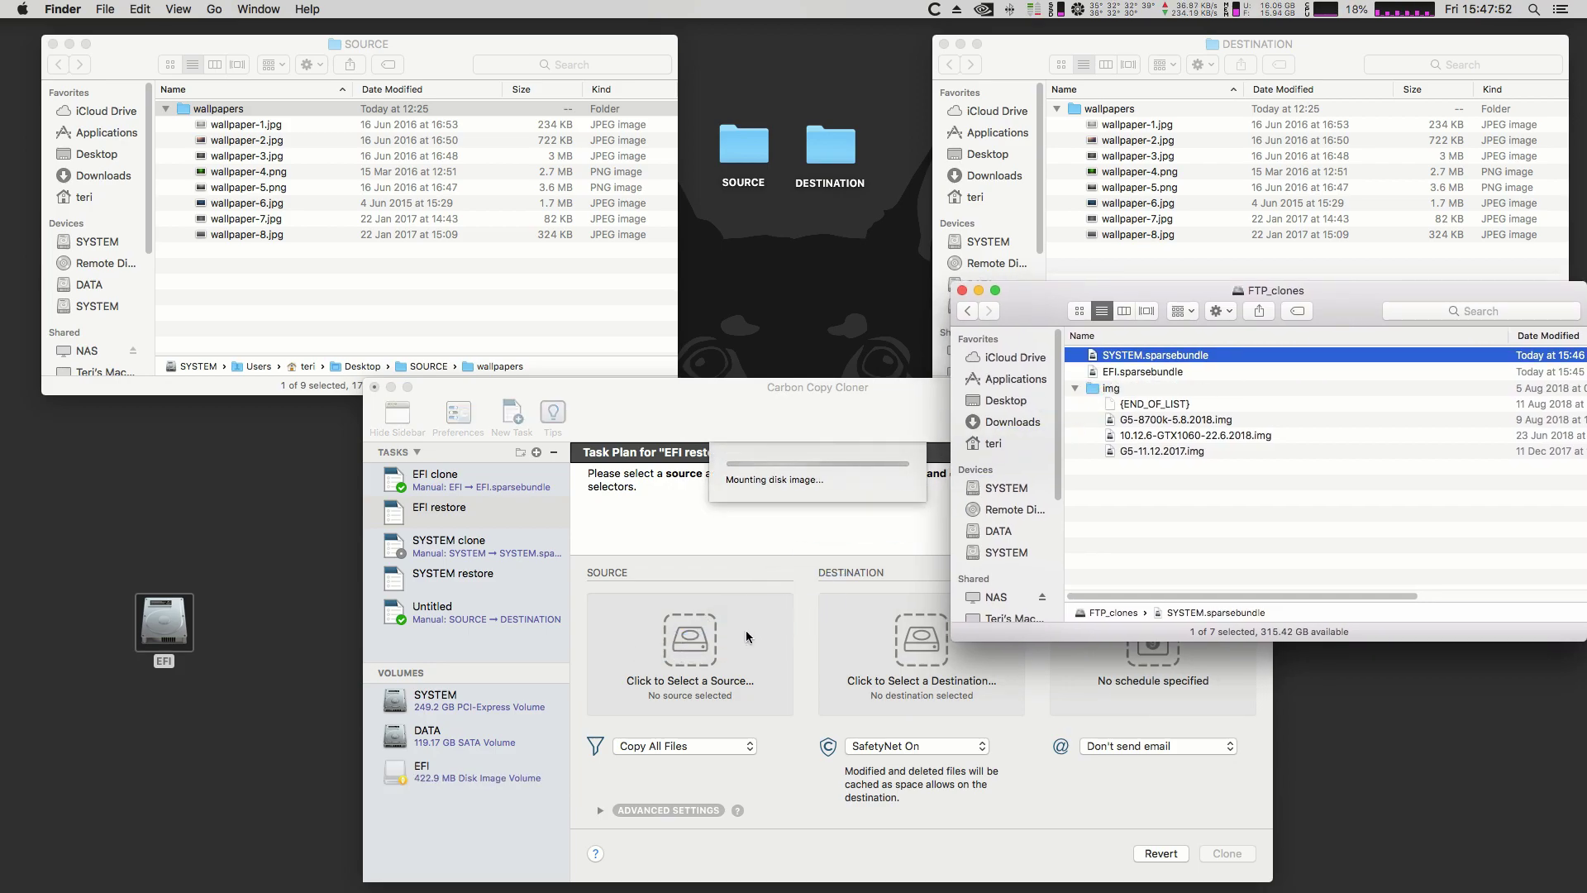
drag(821, 423, 798, 430)
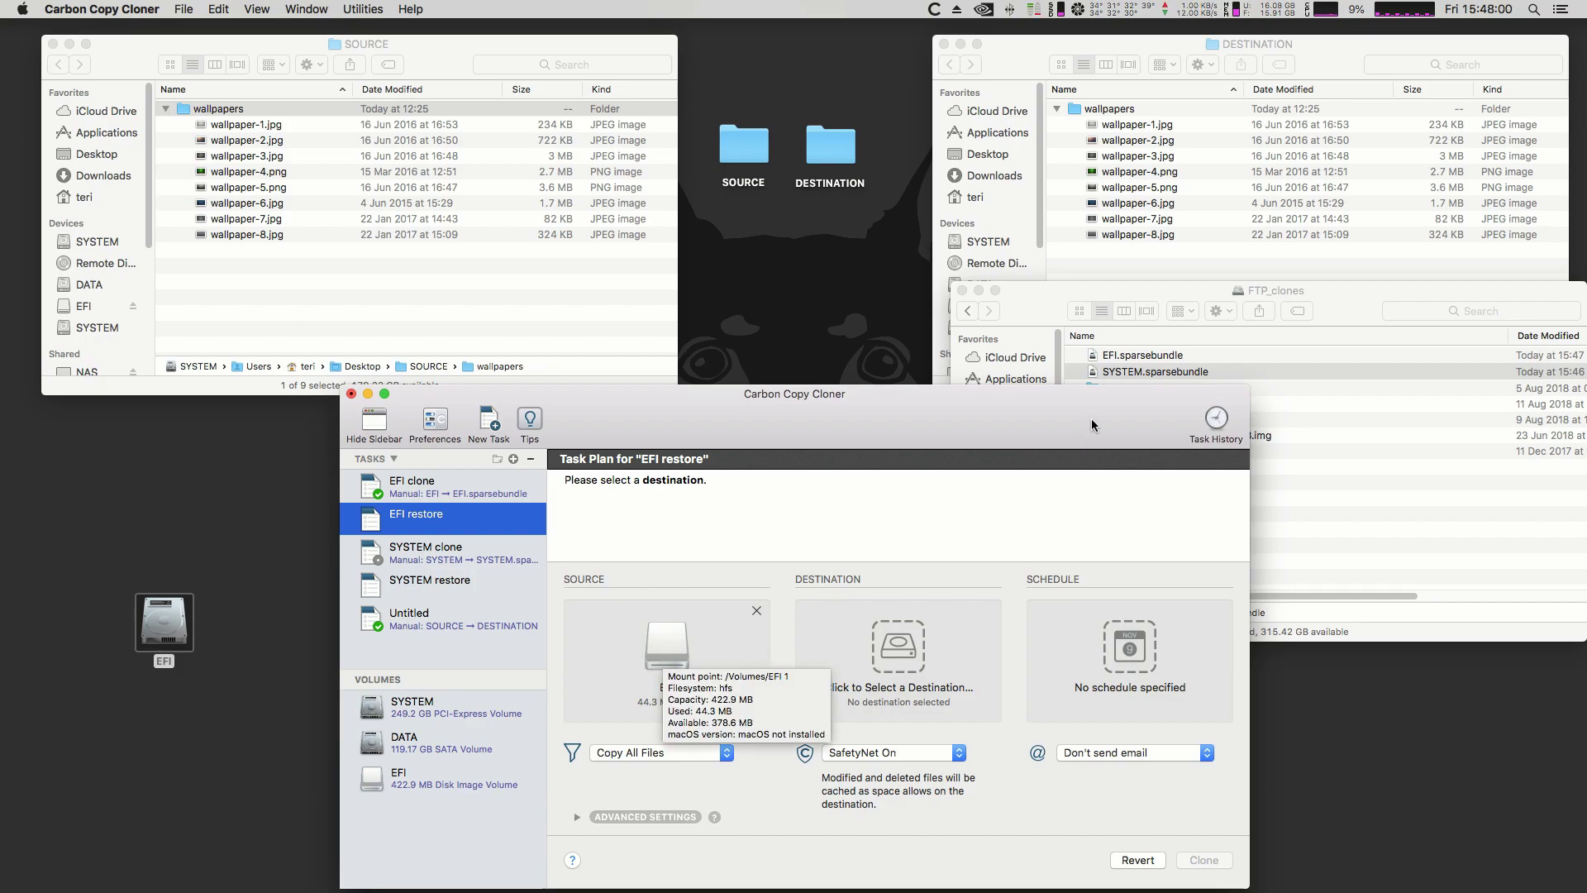
Step: Turn SafetyNet off for the EFI restore task and look through its available destination volumes
click(901, 646)
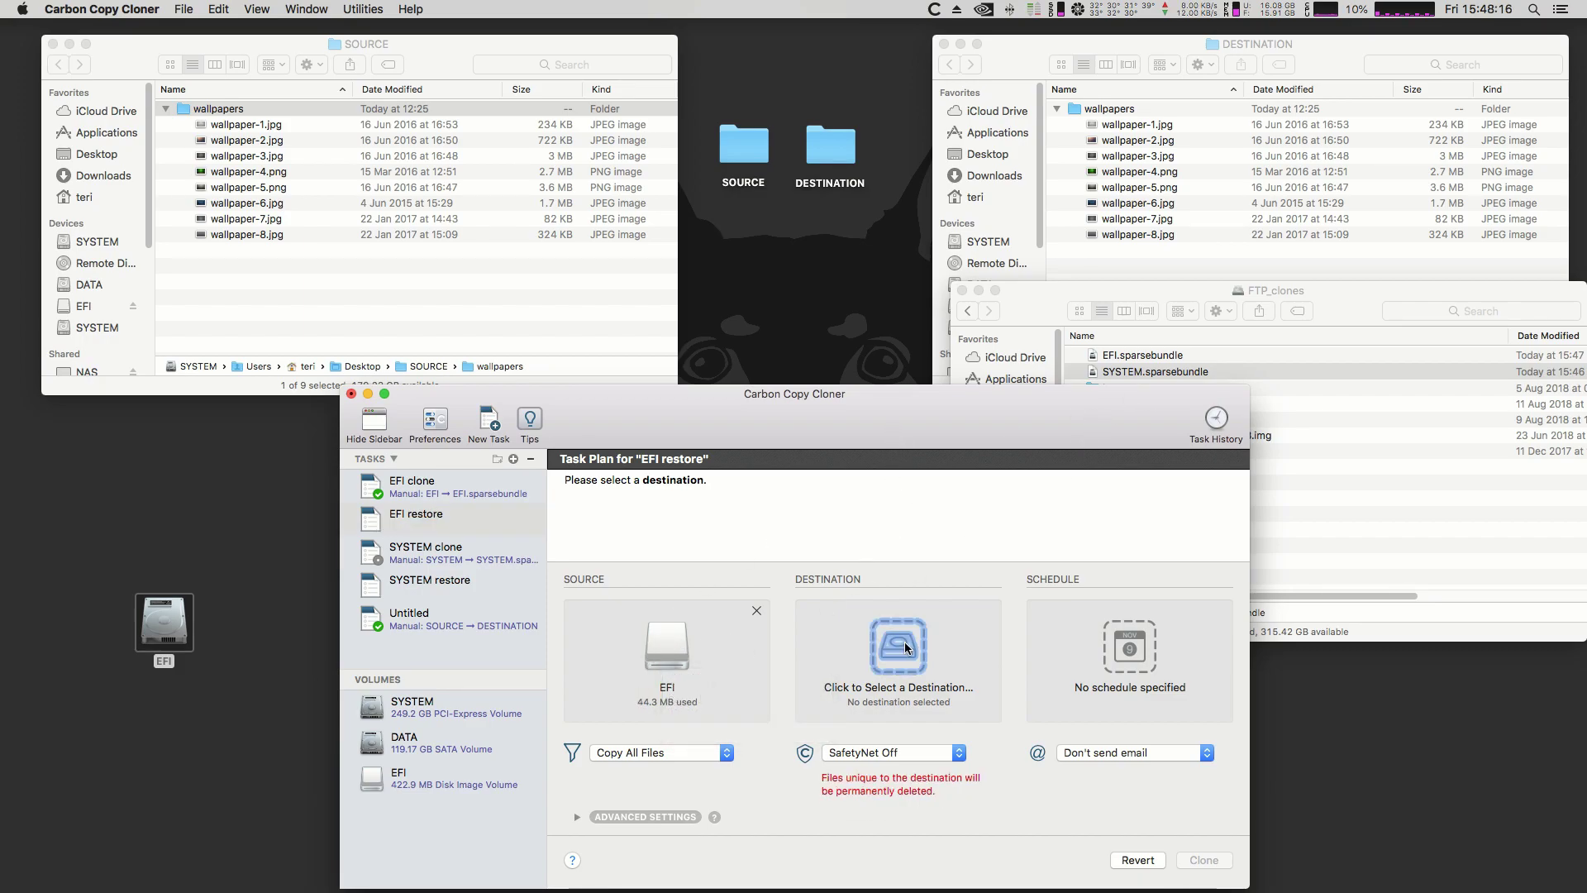
click(906, 647)
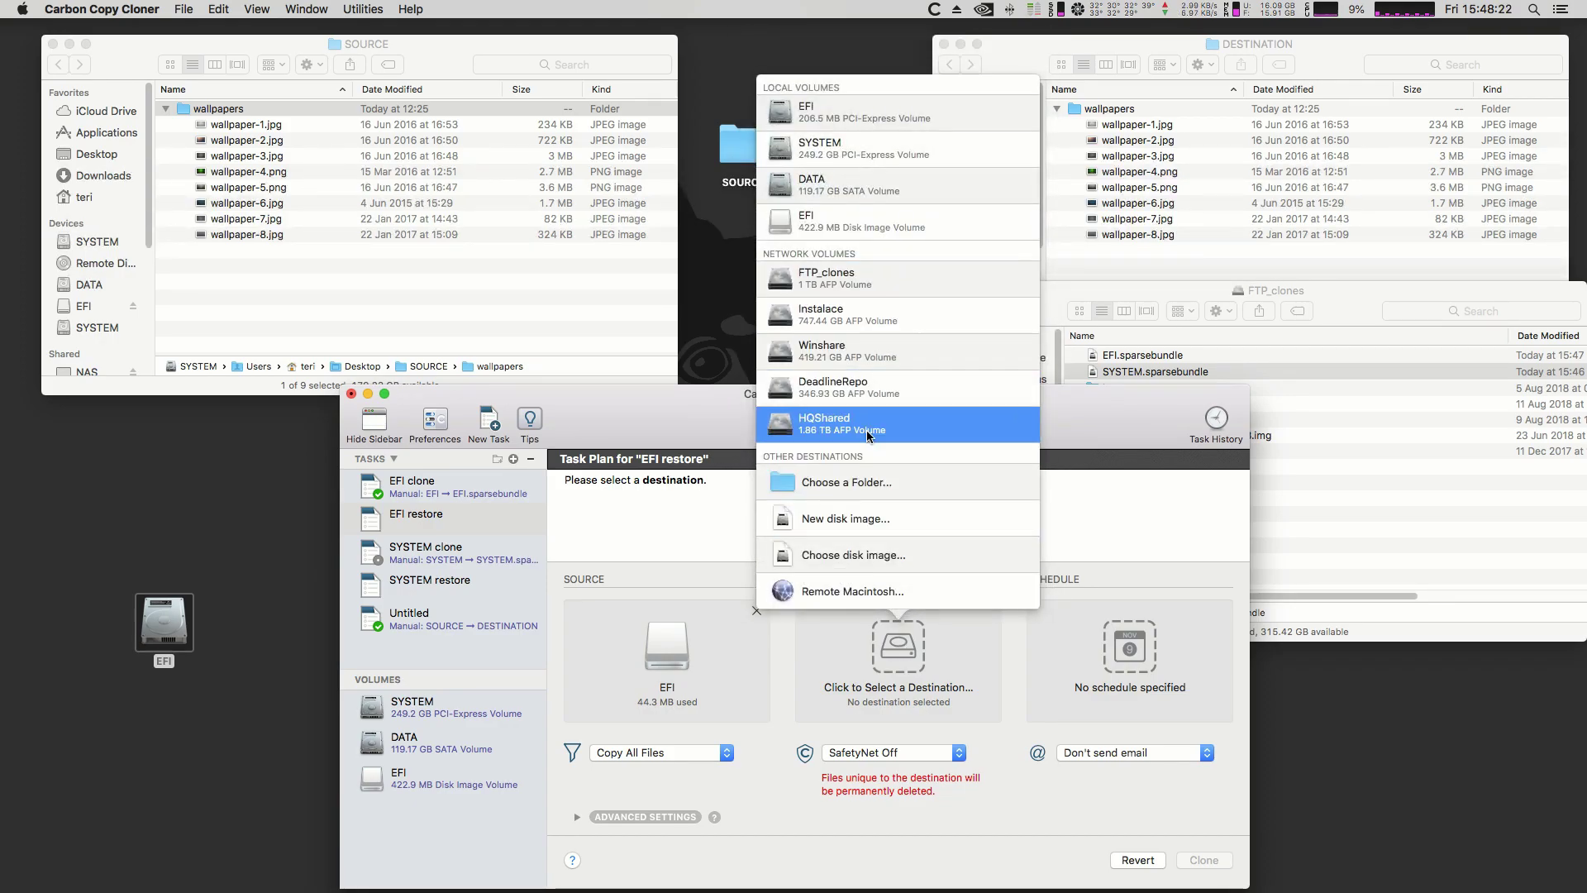
mouse_move(867, 430)
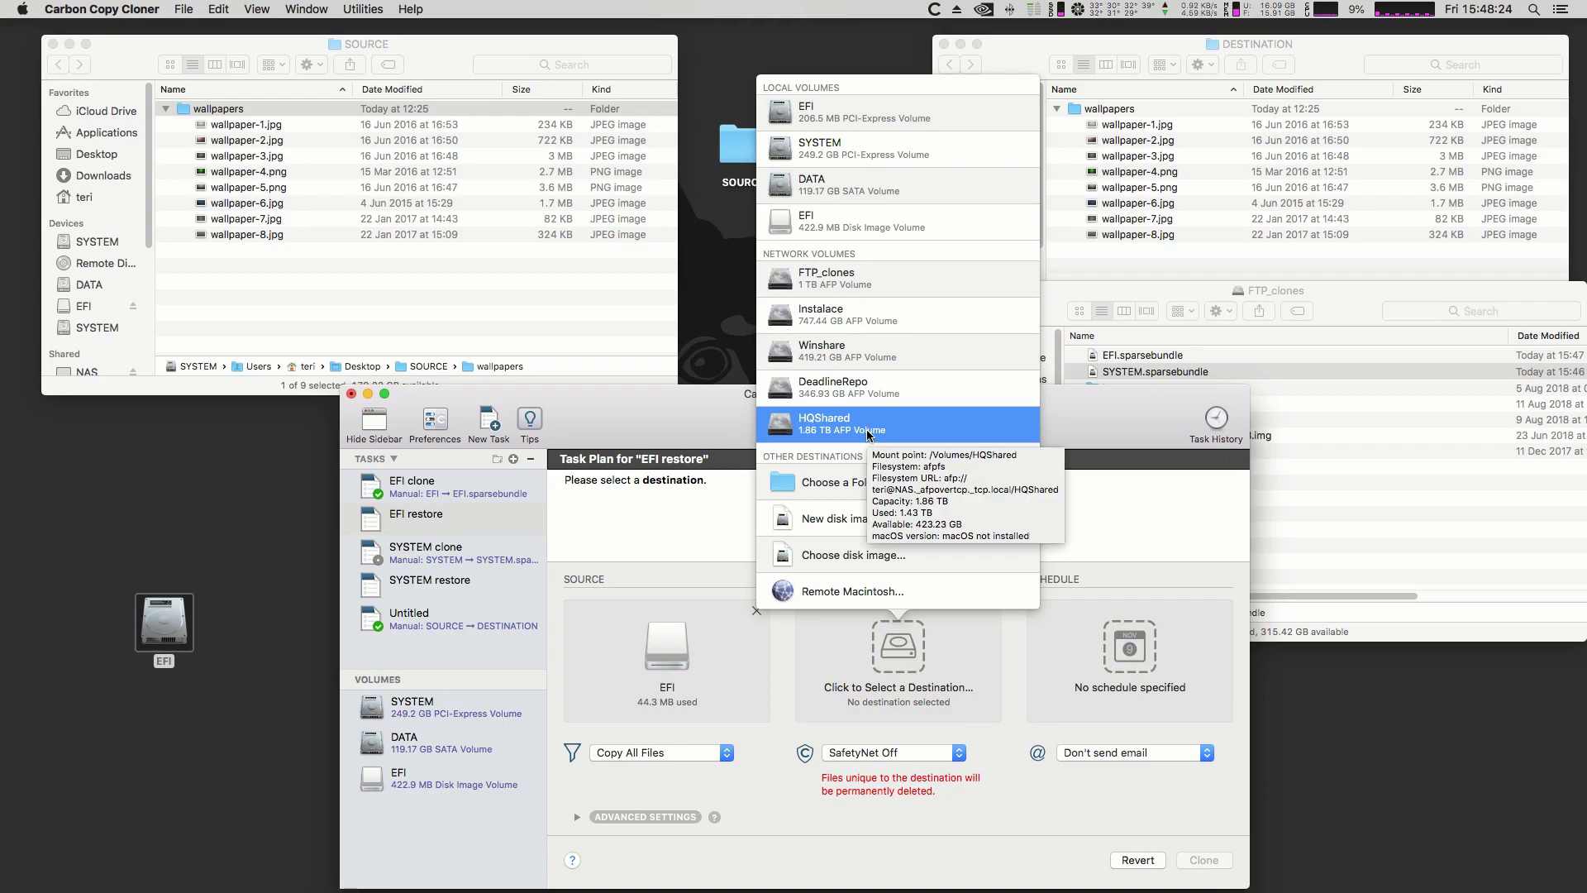
click(712, 420)
Step: Open Clover Configurator, examine the EFI partitions in its Mount EFI tool, and quit it
key(super+space)
text(clo)
key(Return)
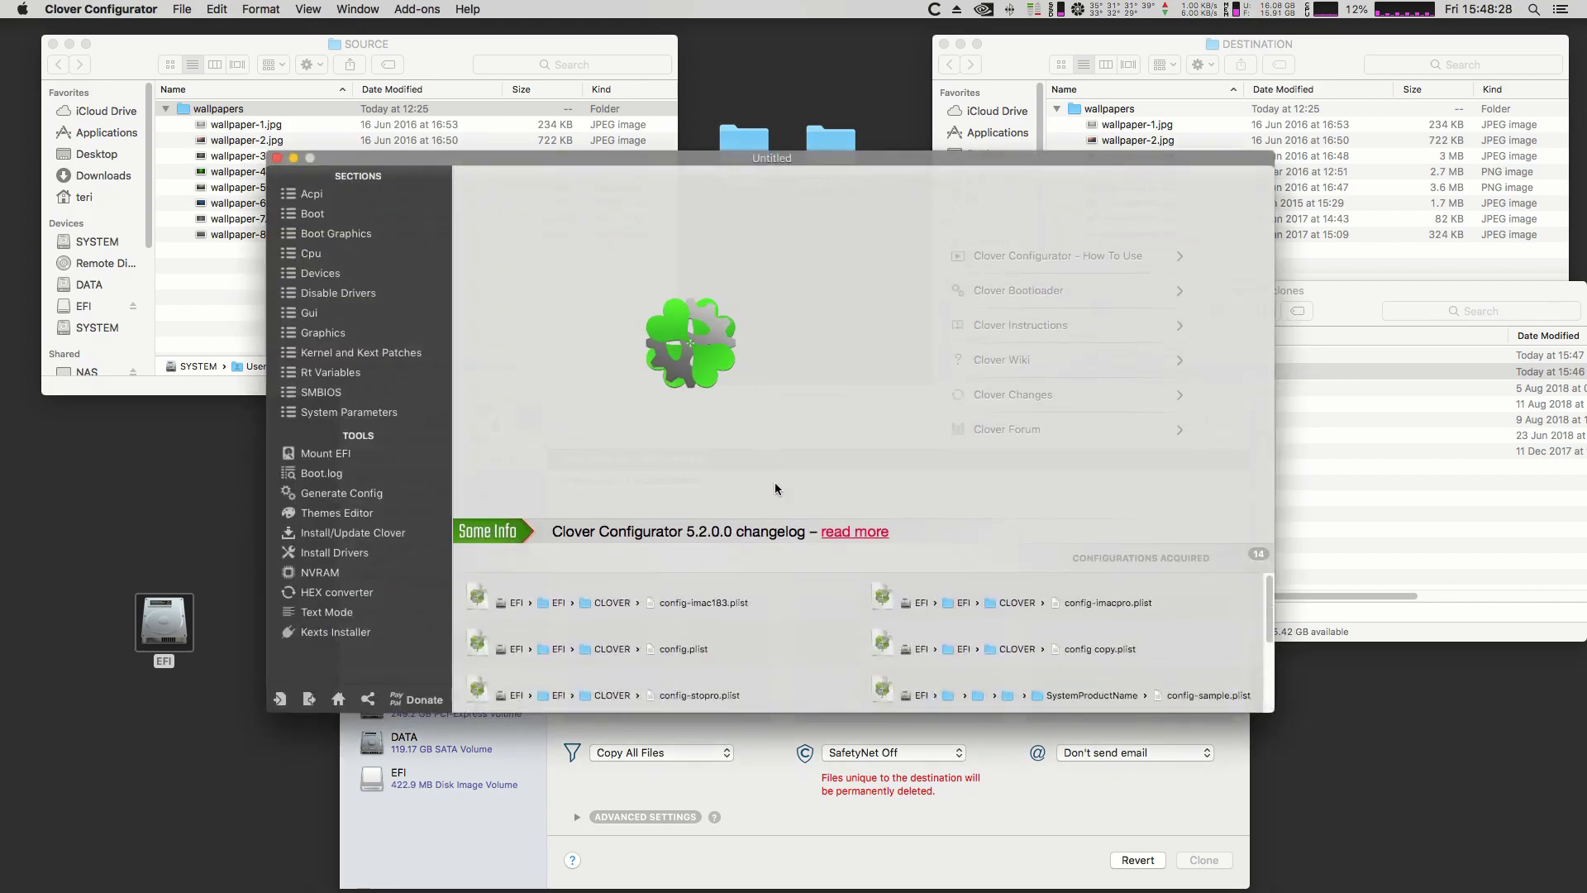
click(364, 454)
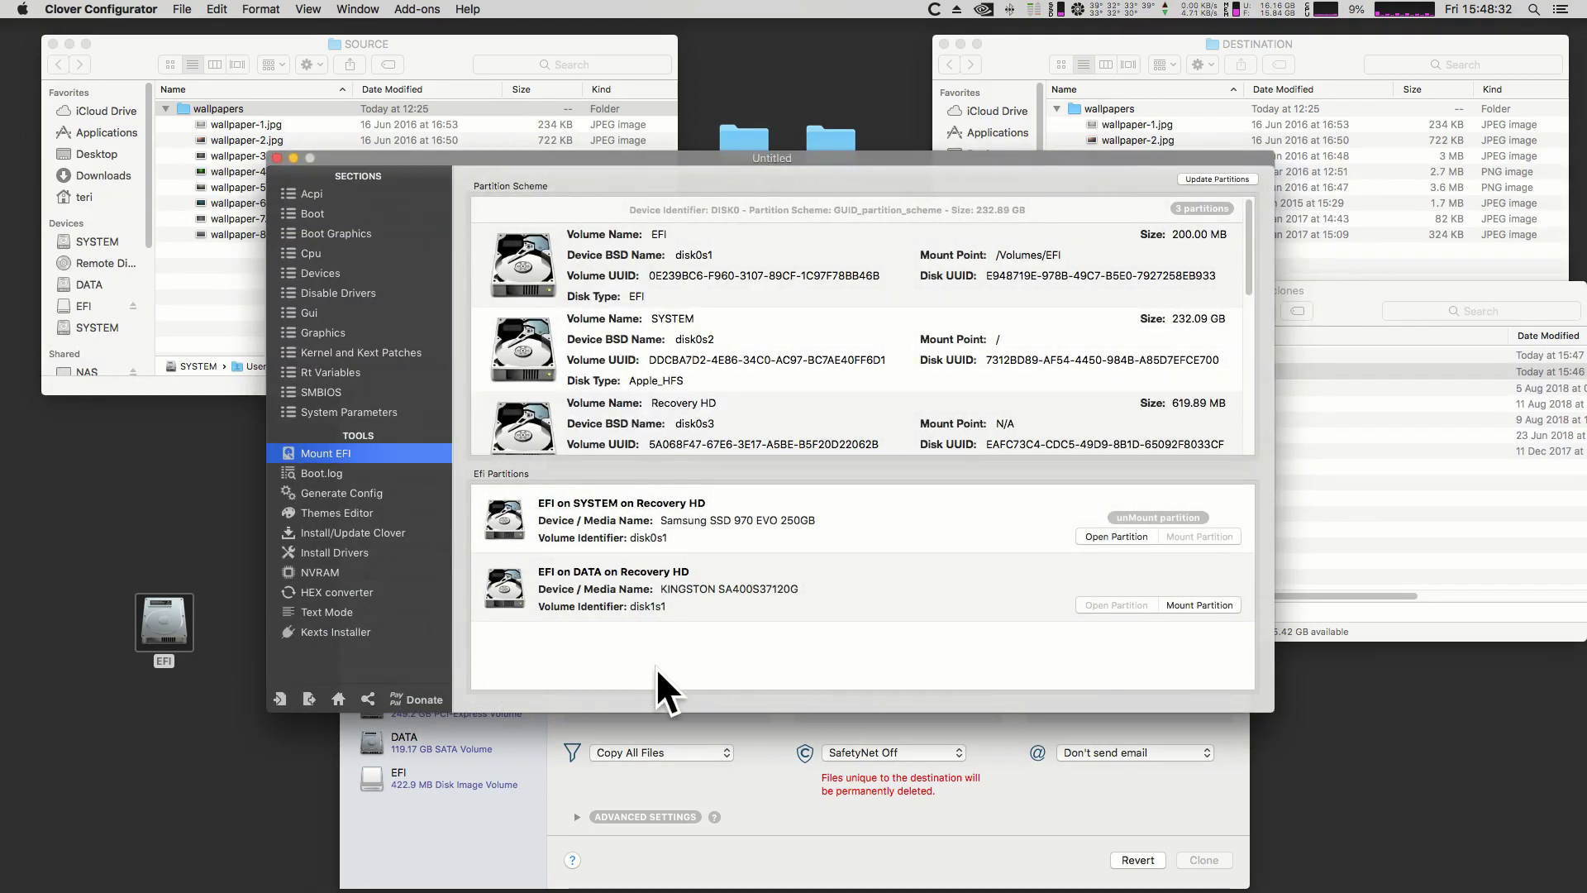
key(super+q)
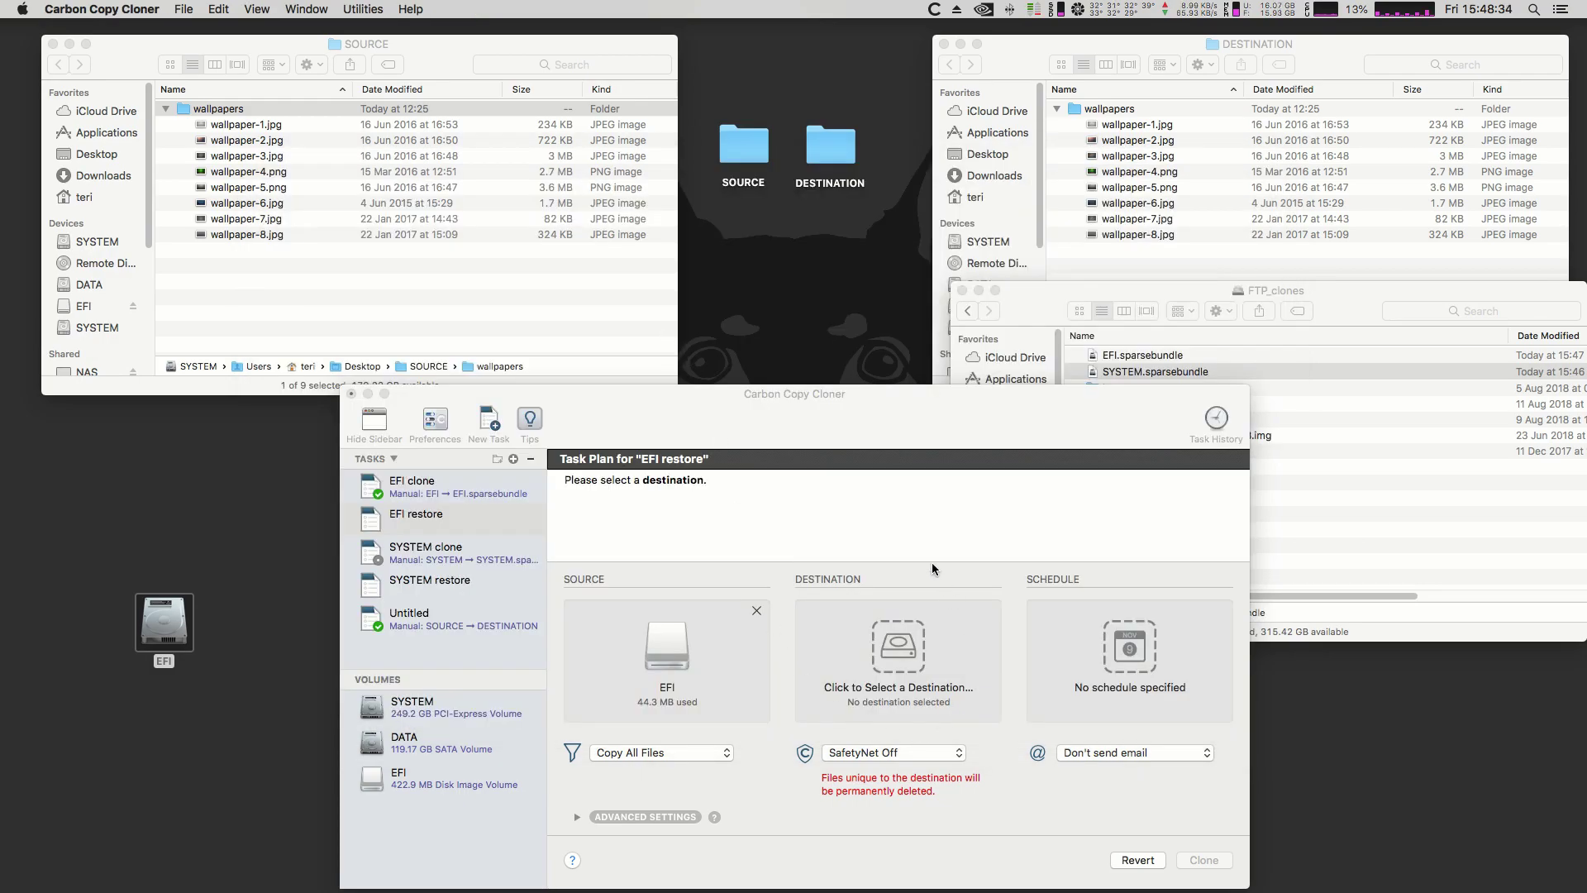
Step: Save the EFI restore task and set SYSTEM.sparsebundle from FTP_clones as the source of SYSTEM restore
click(896, 515)
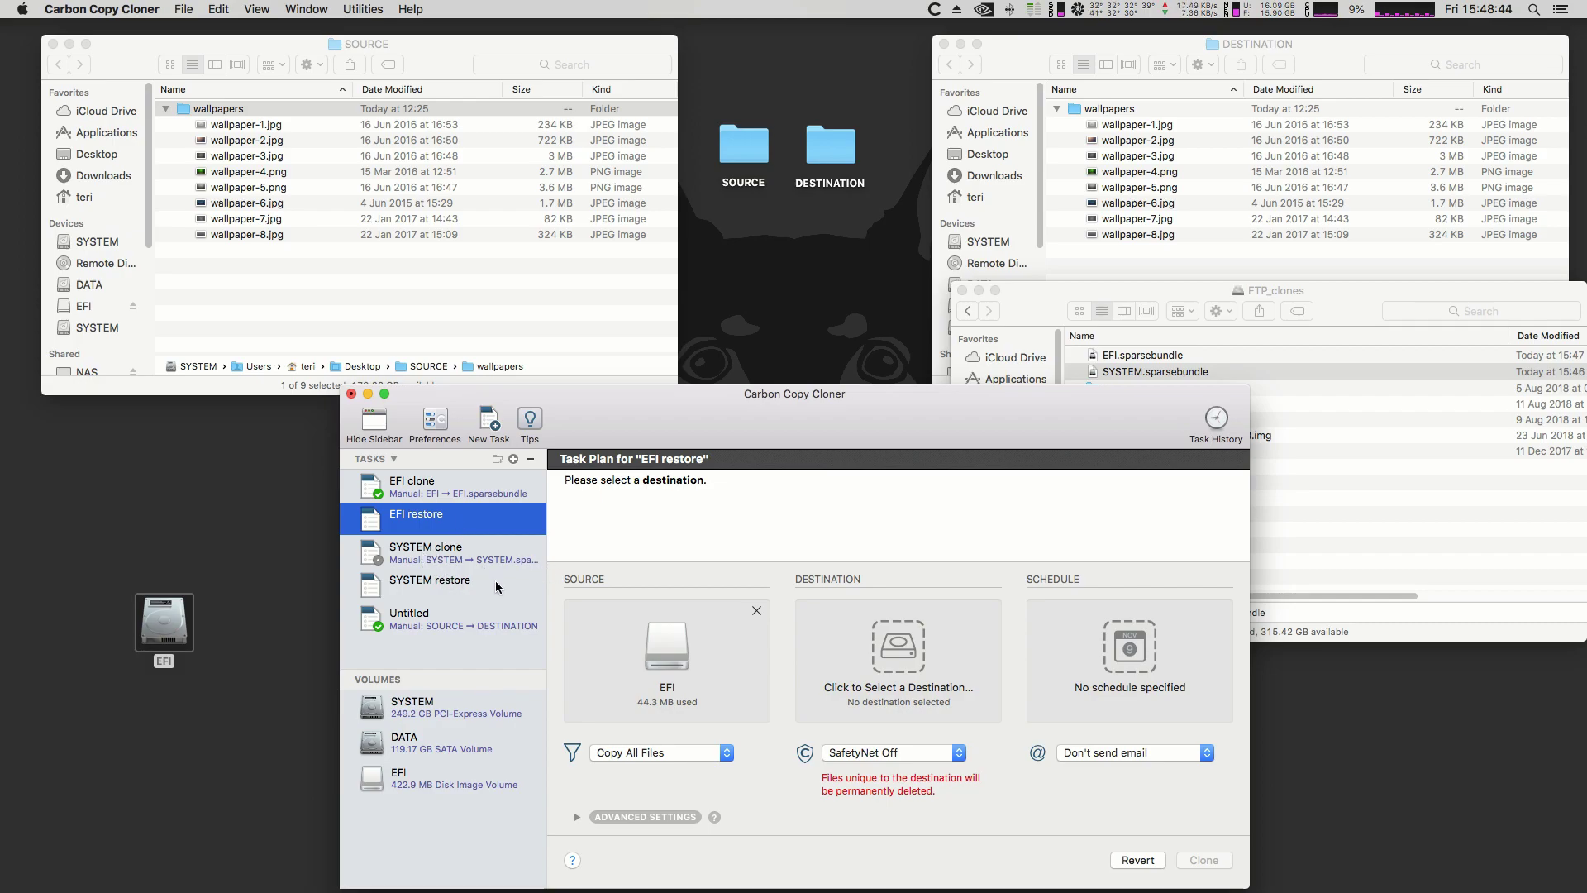
click(438, 587)
click(947, 537)
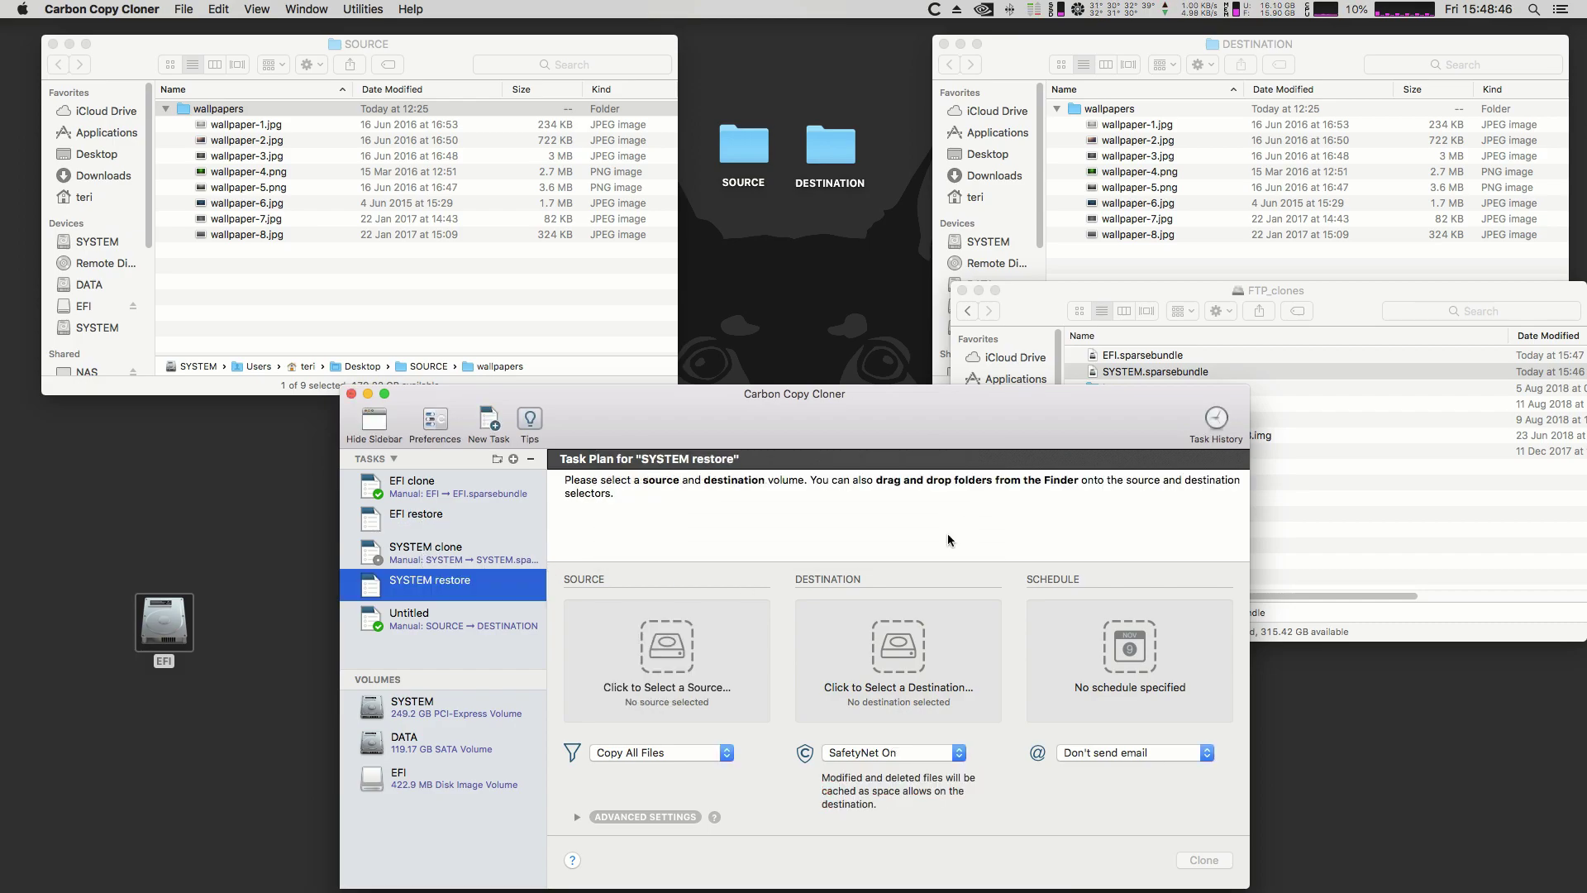
click(1385, 528)
drag(1149, 372, 680, 646)
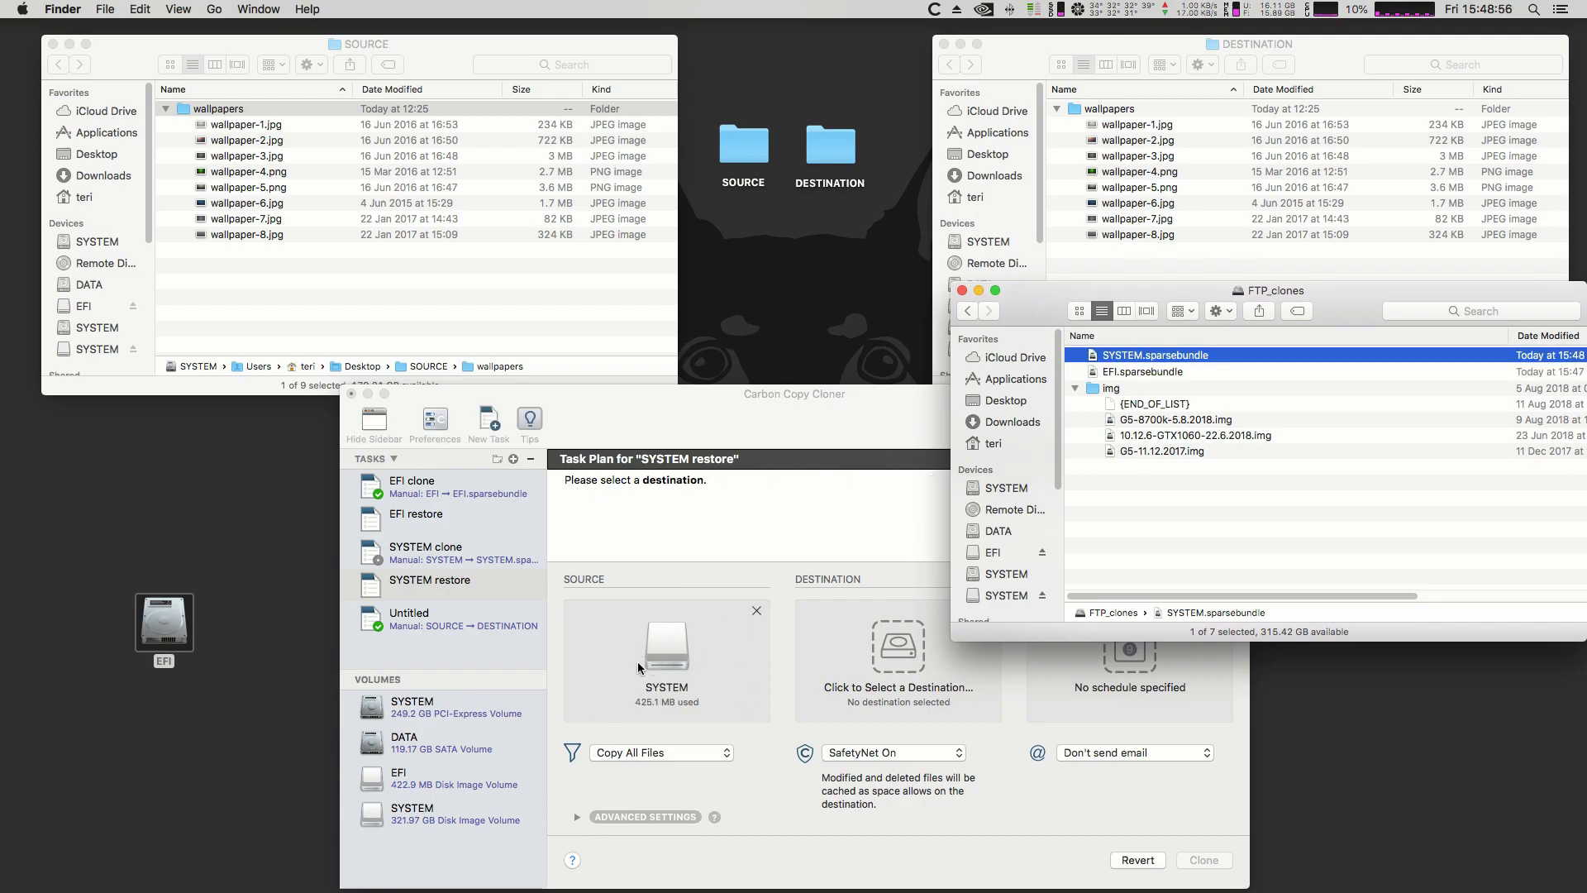
click(711, 521)
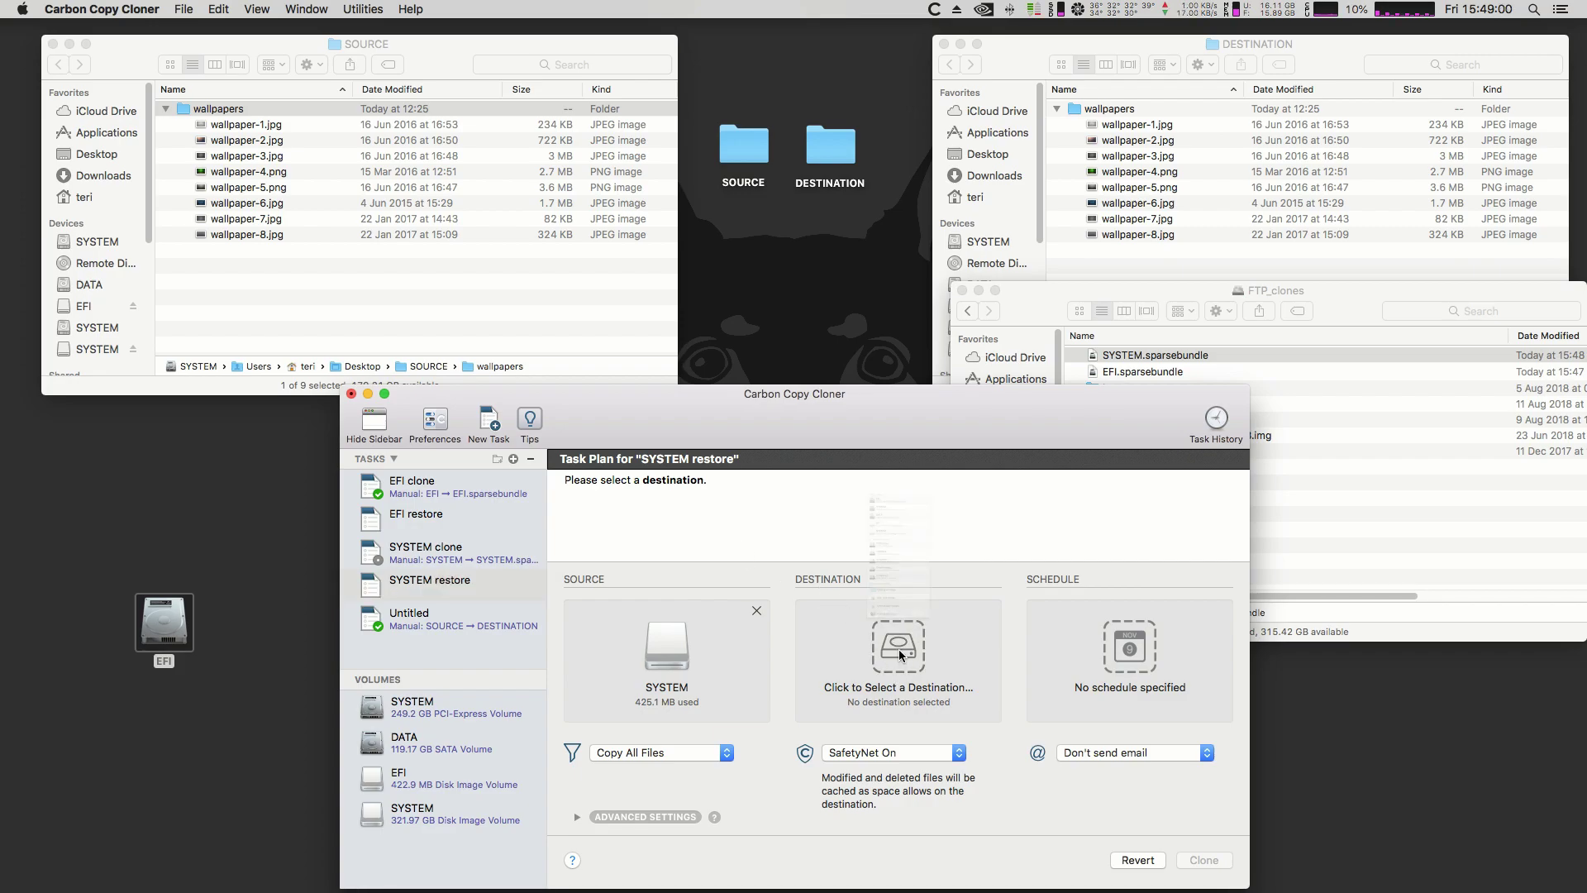
Step: Review the available destinations for SYSTEM restore and set the task to SafetyNet Off
click(899, 648)
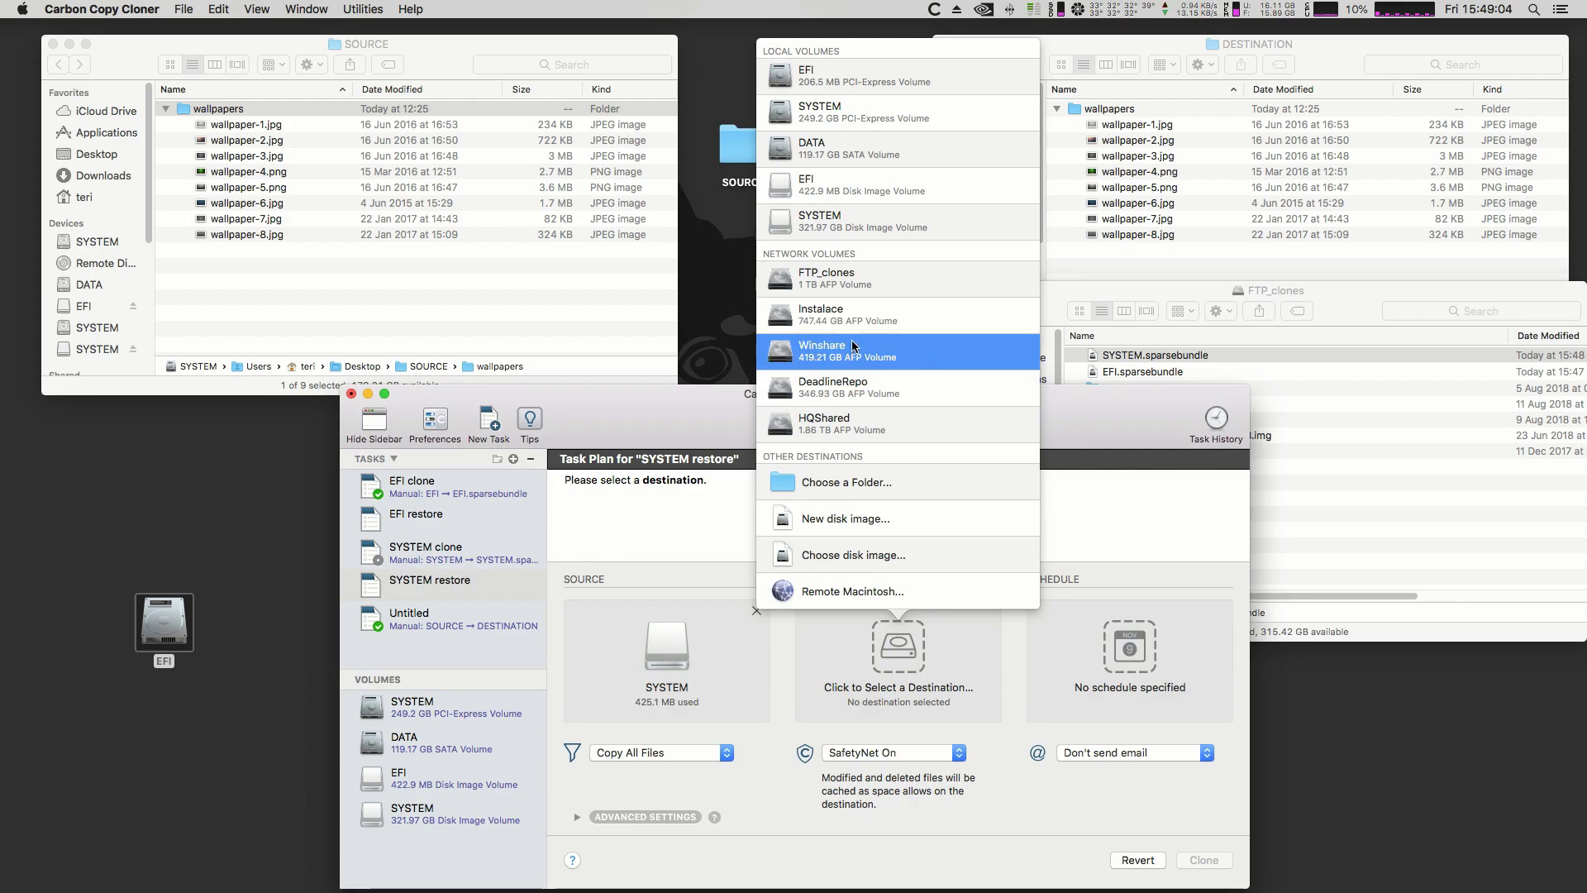
click(1144, 413)
click(855, 754)
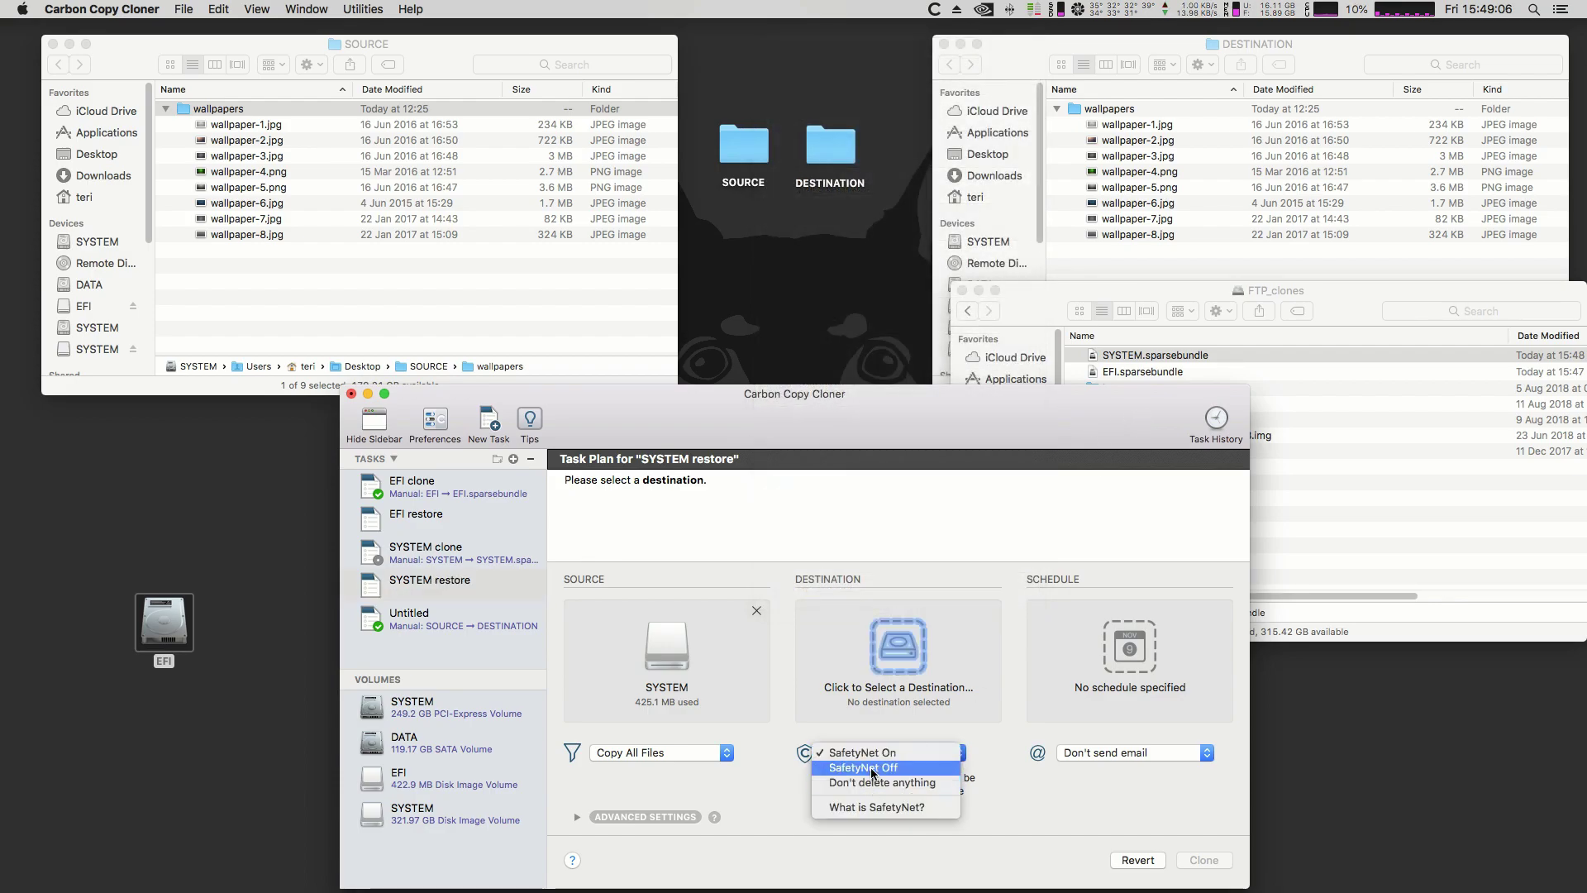
click(860, 767)
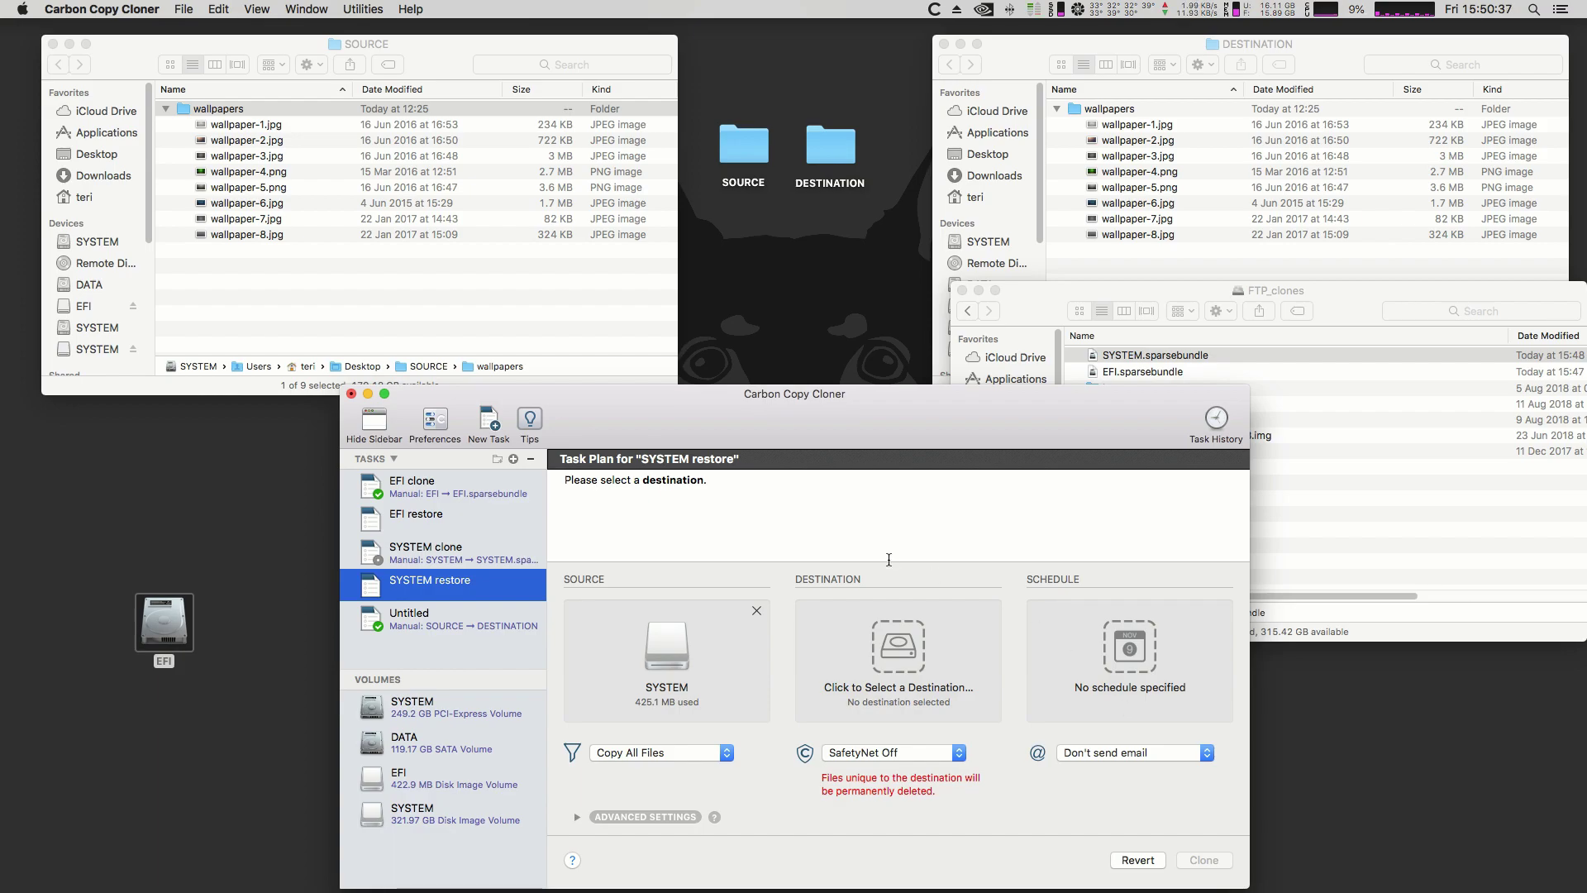
Step: Switch to iTerm2 to check the diskutil partition list, then return to Carbon Copy Cloner
click(797, 822)
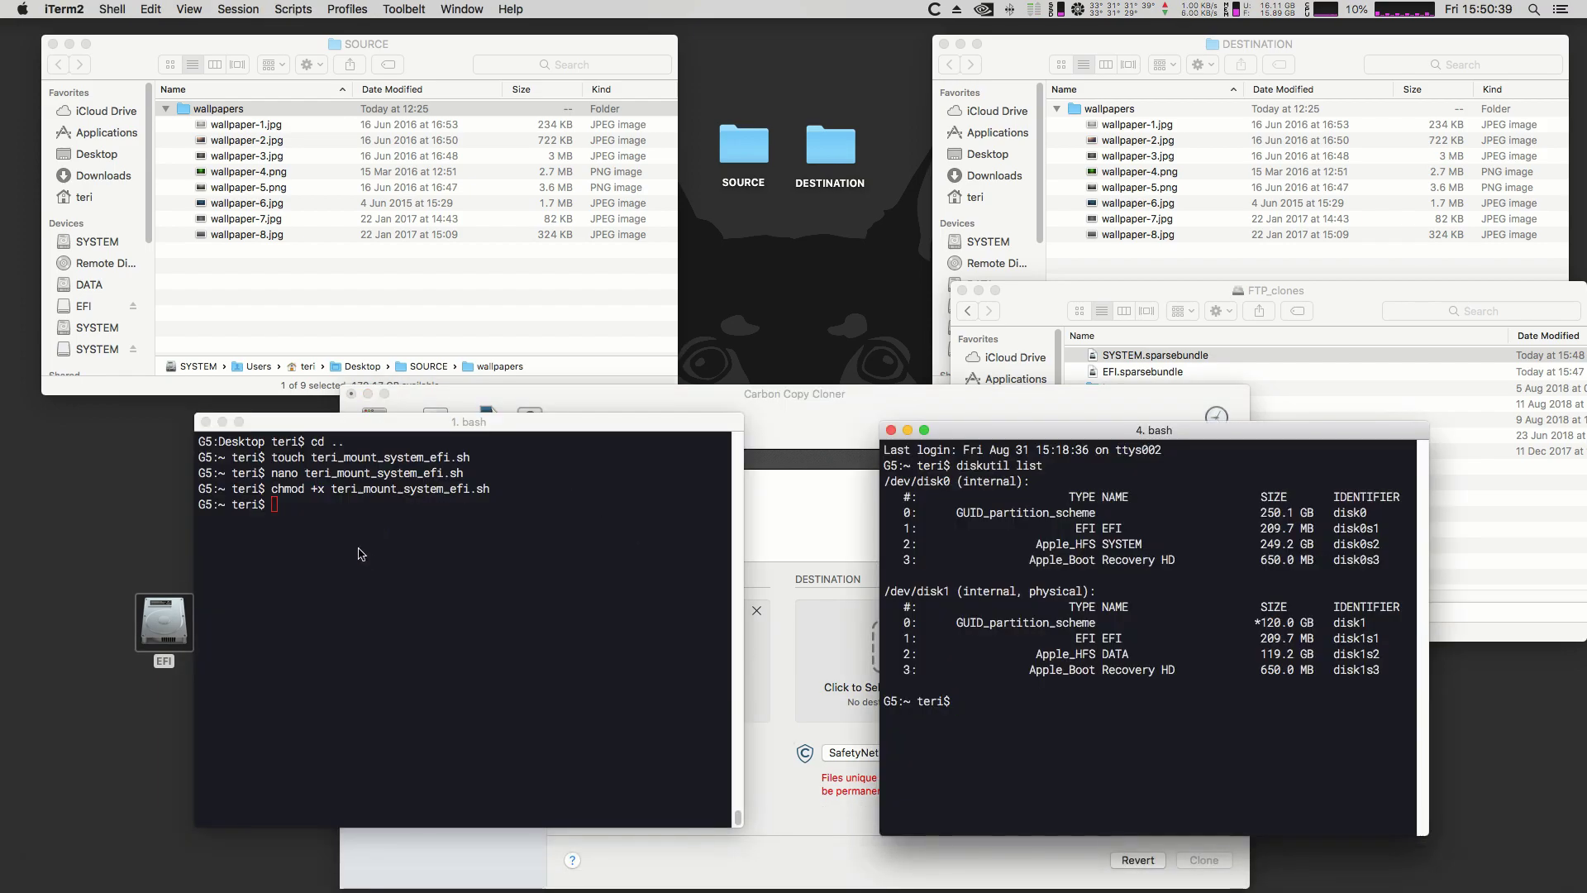
key(super+Tab)
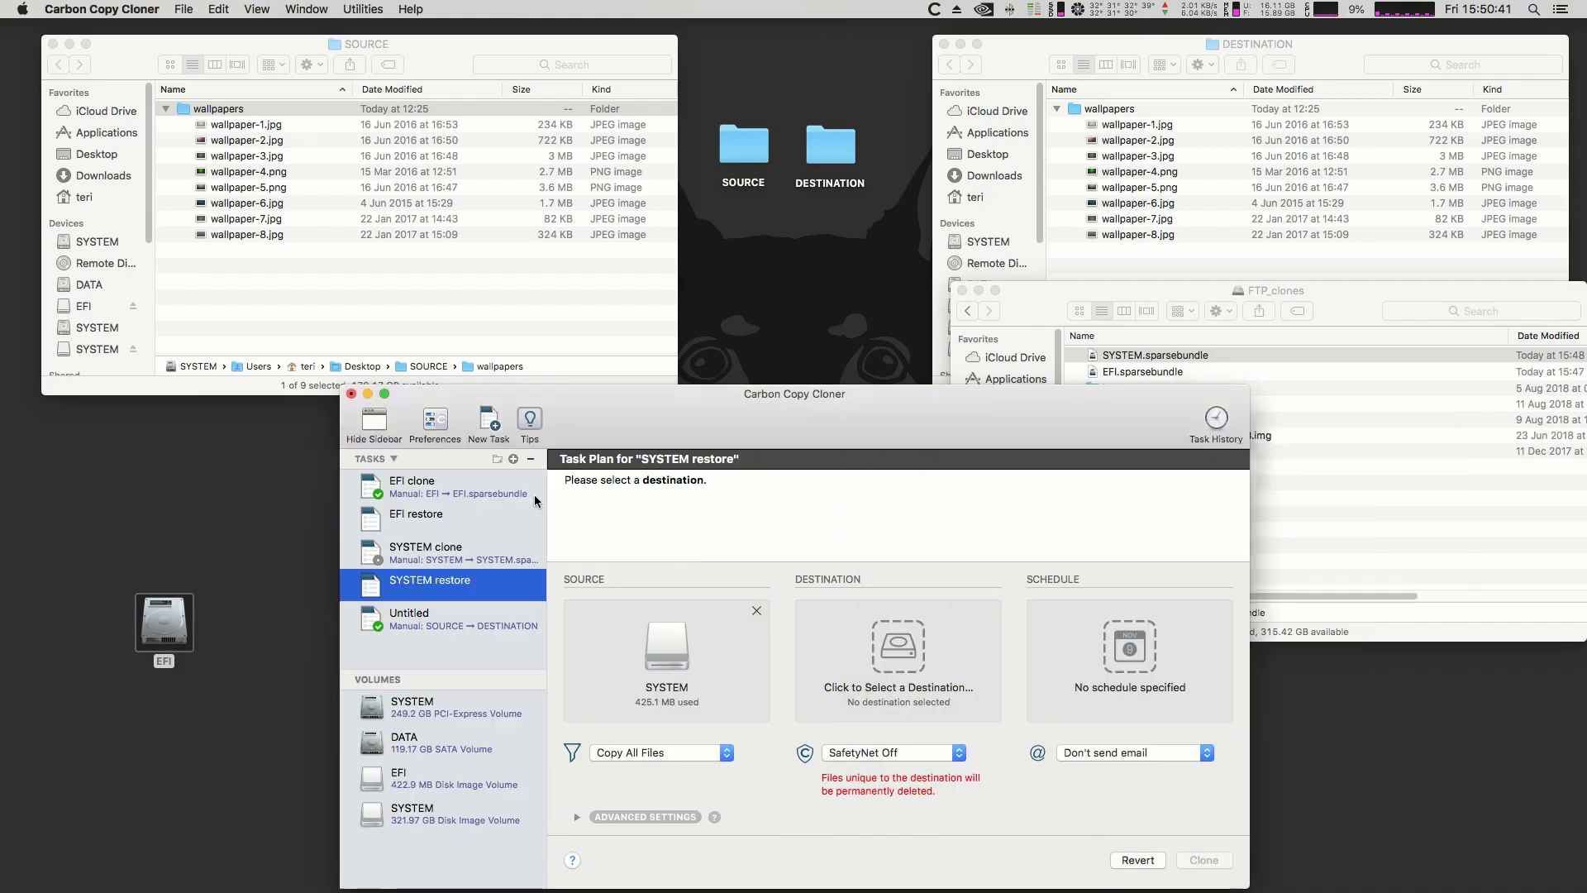